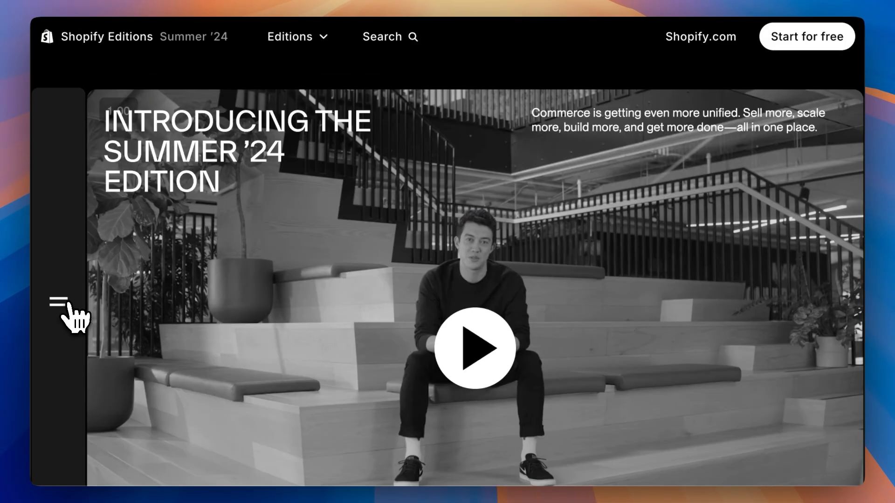
Step: Browse Shopify's Sidekick announcement pages and play the Sidekick demo video
left_click(70, 308)
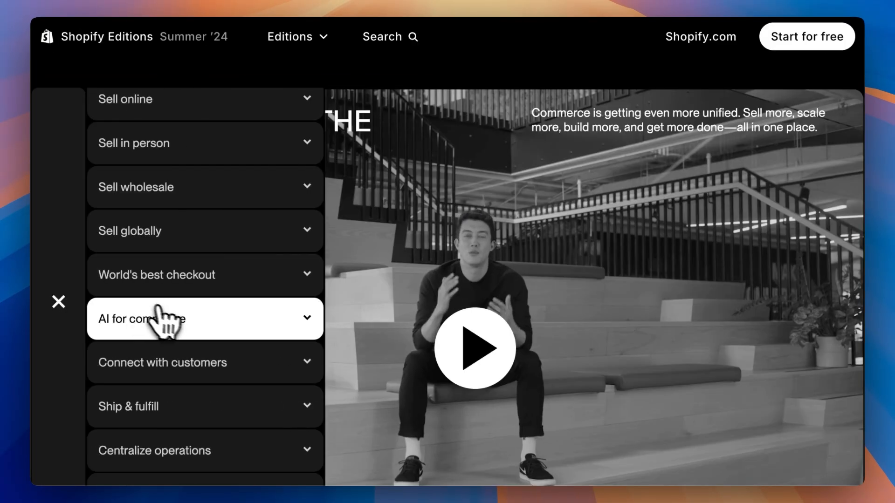
left_click(178, 319)
left_click(228, 335)
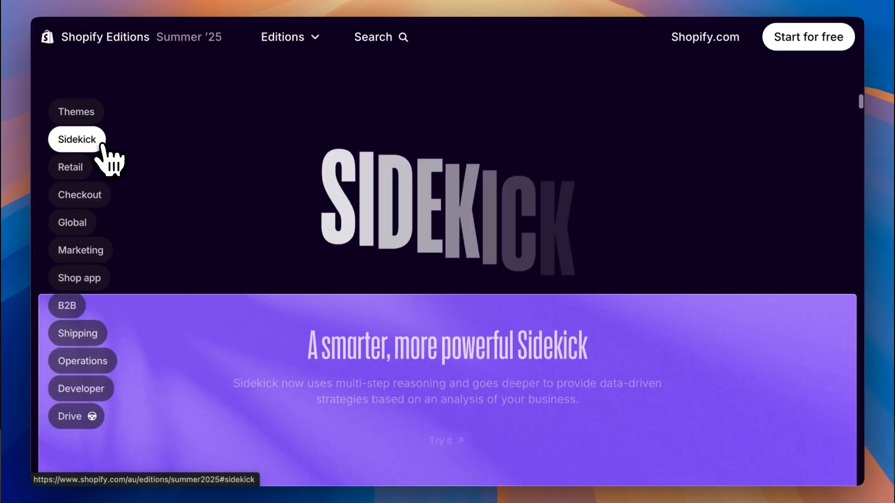
scroll(681, 299, "down", 10)
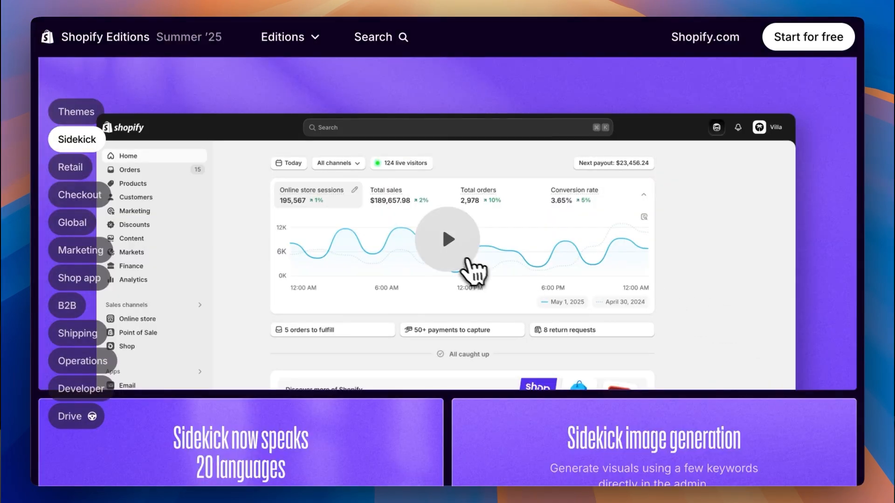
left_click(464, 263)
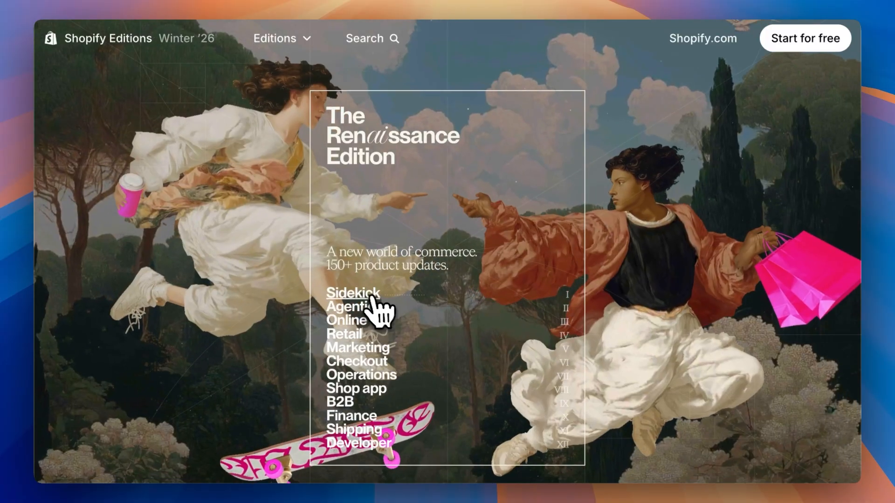
Step: Send Sidekick a change request for the selected Shop Now button in the theme editor
mouse_move(373, 307)
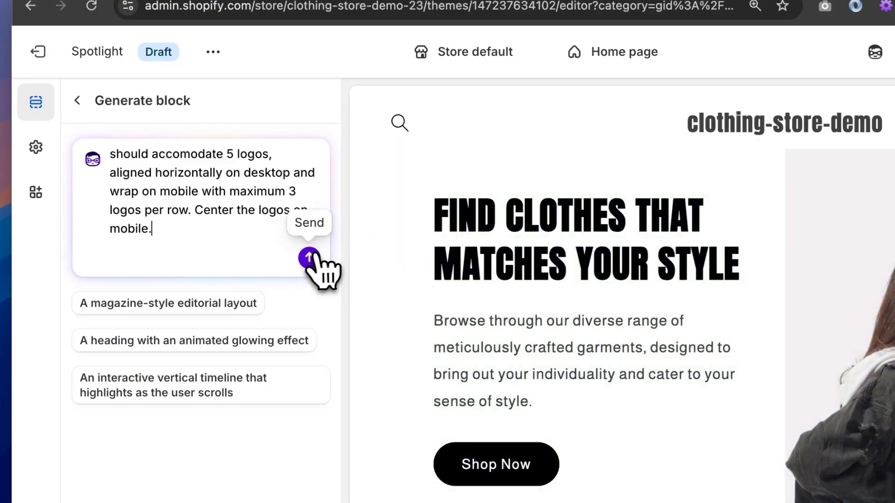
left_click(314, 214)
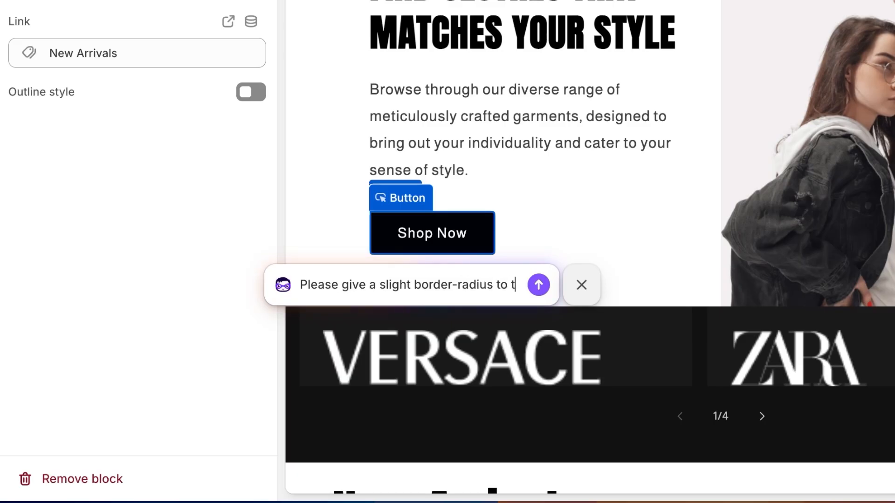
type("he button")
key("Return")
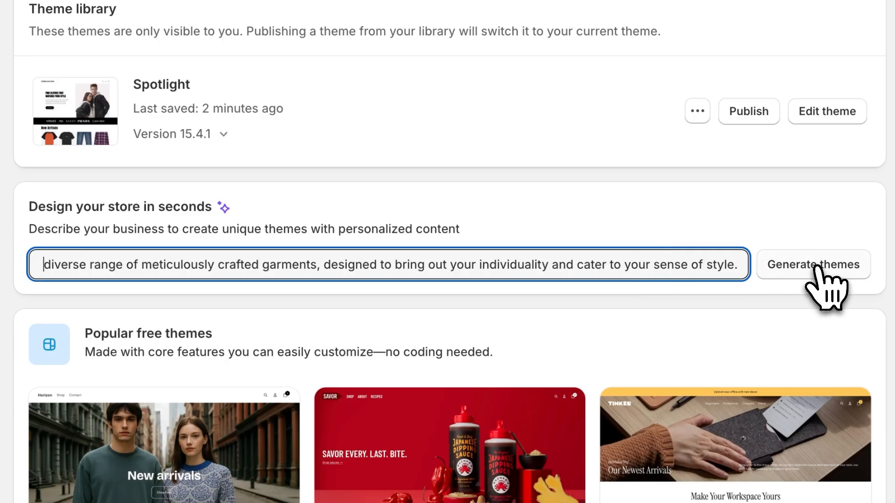
Step: Generate themes from the store description and scroll through the generated theme options
left_click(810, 267)
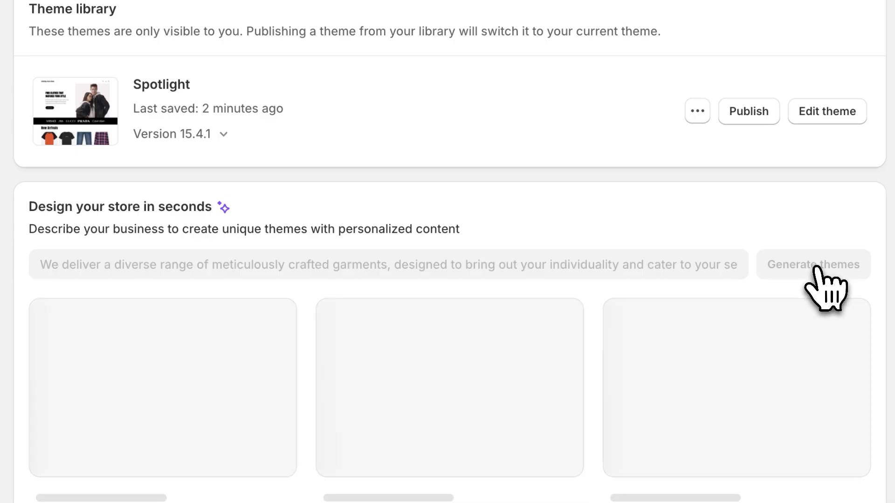
scroll(892, 289, "down", 3)
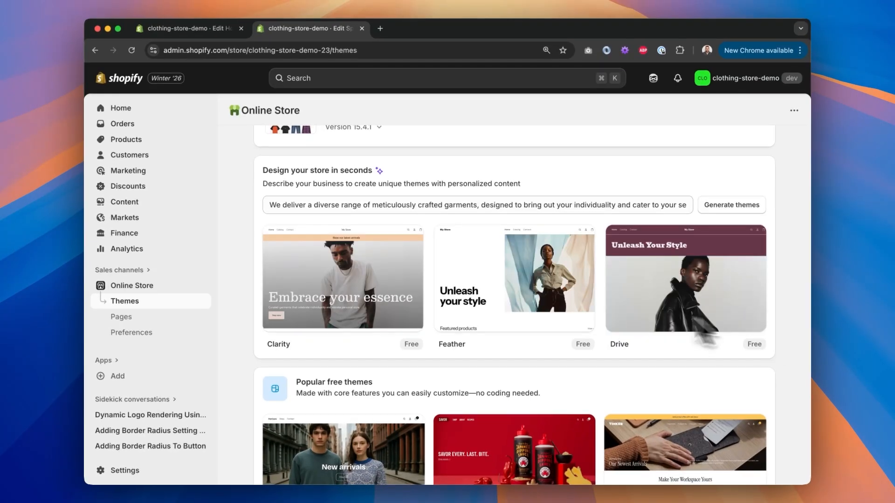
scroll(790, 326, "down", 6)
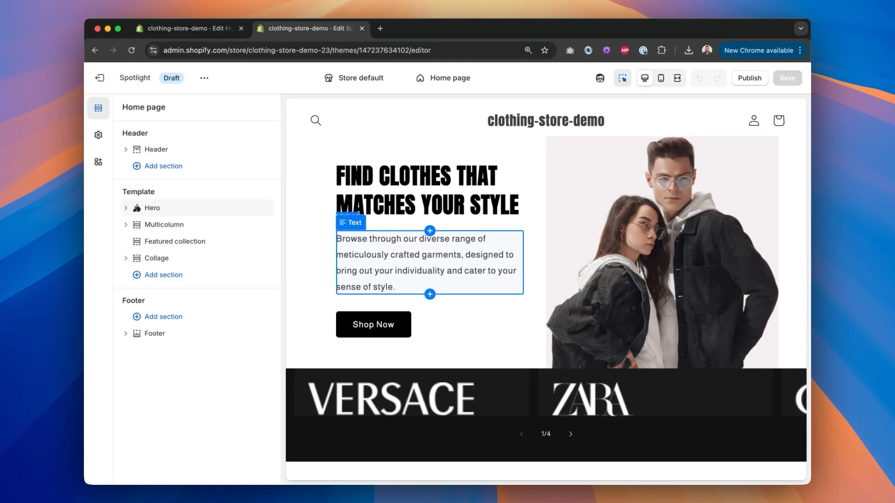
Step: Compare the Figma e-commerce design with the store's hero section in the theme editor
key("ctrl+Right")
scroll(515, 222, "down", 2)
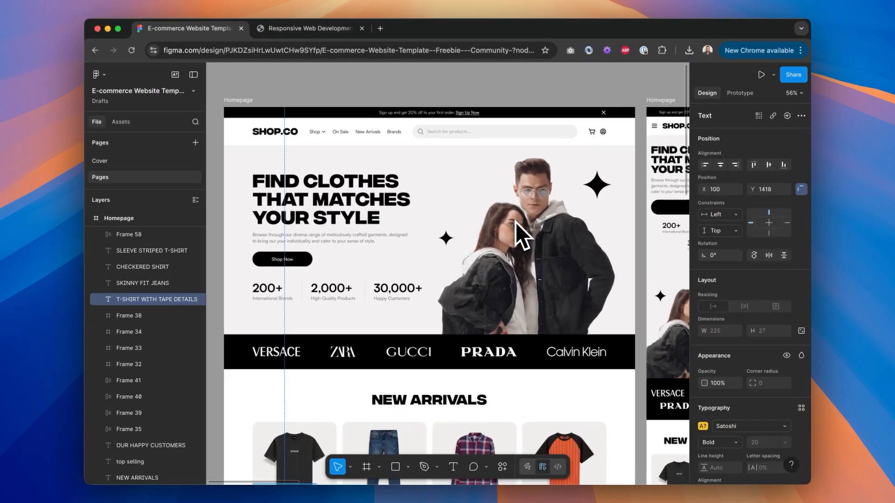
key("ctrl+Left")
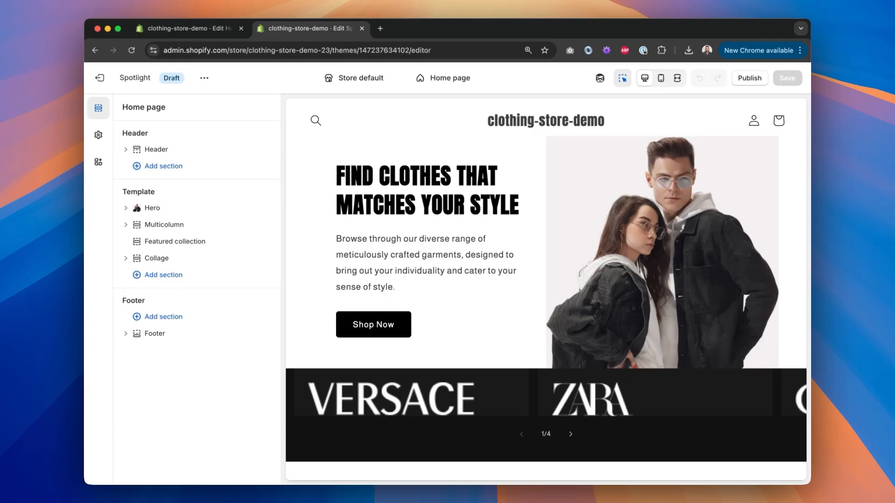
scroll(437, 264, "down", 10)
scroll(434, 265, "down", 8)
scroll(434, 265, "up", 20)
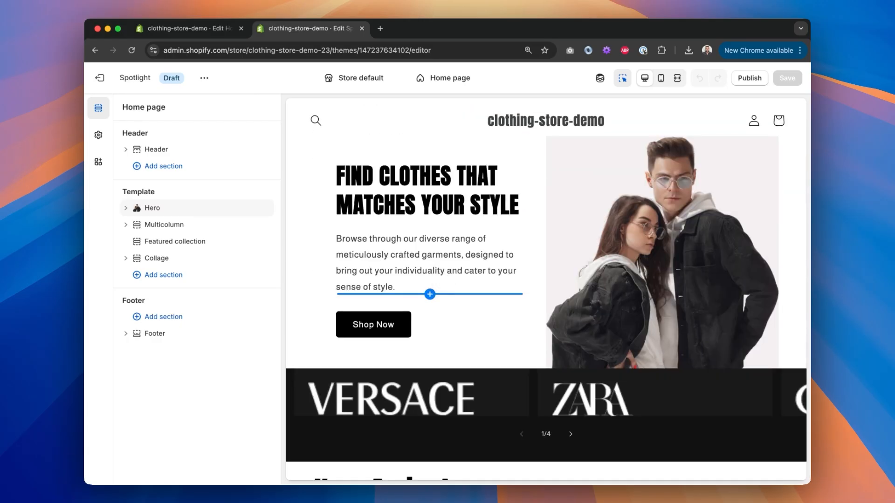
mouse_move(125, 228)
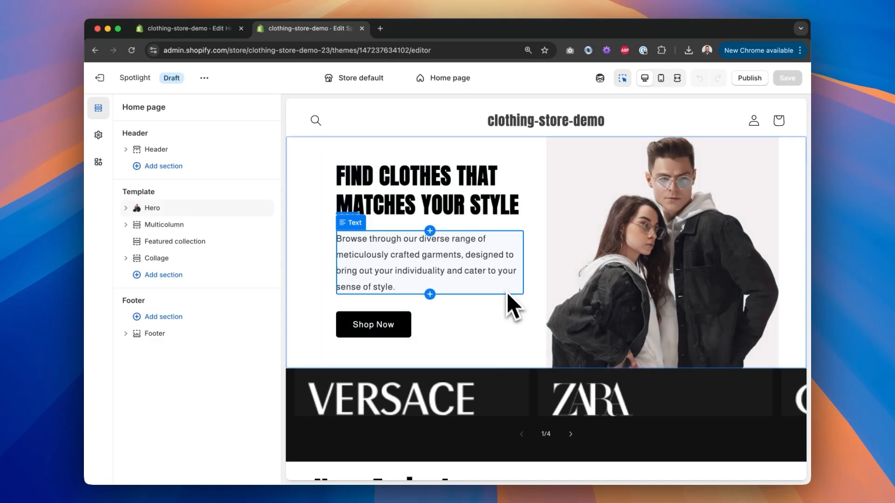
Step: Inspect the hero section and its heading and text blocks in the theme editor
left_click(539, 297)
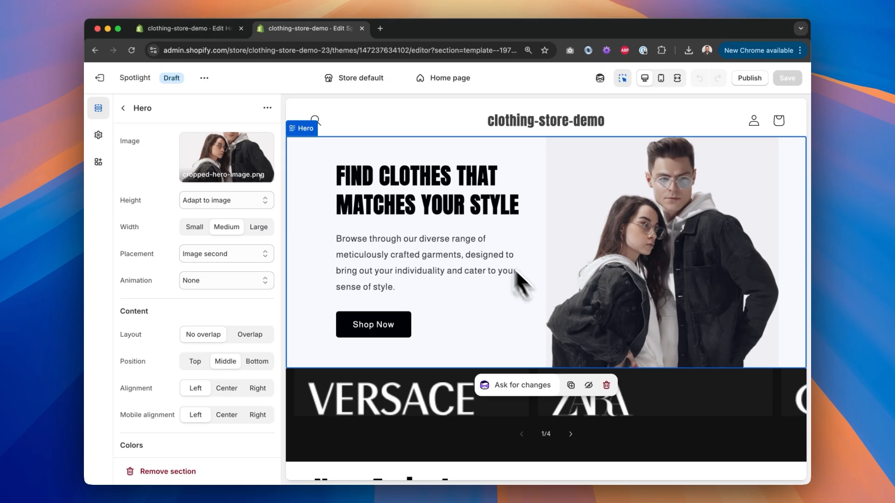
left_click(454, 210)
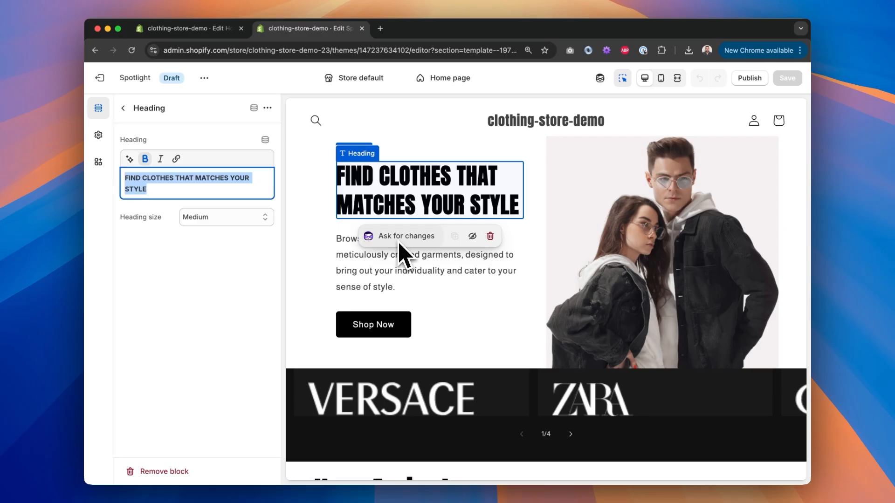
left_click(400, 273)
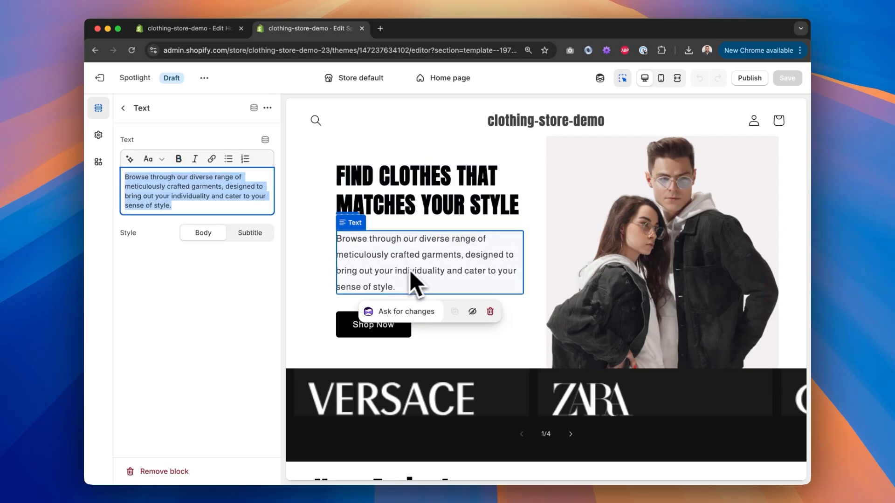
left_click(618, 167)
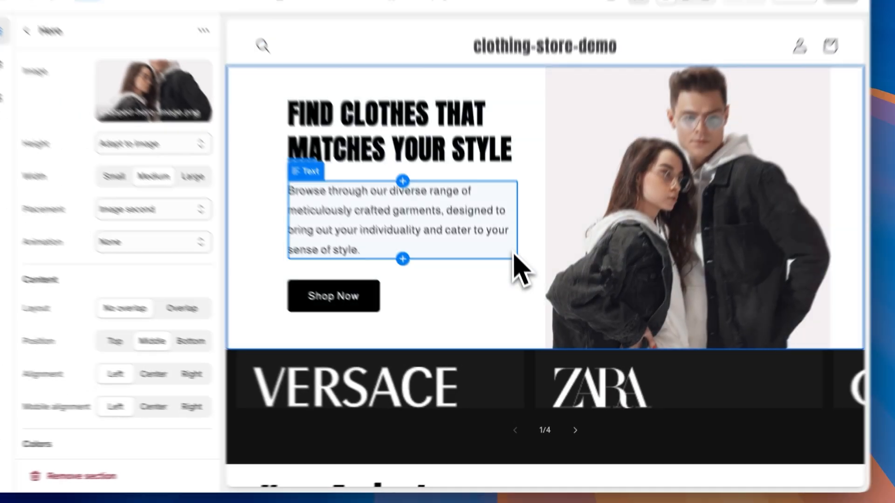
left_click(534, 127)
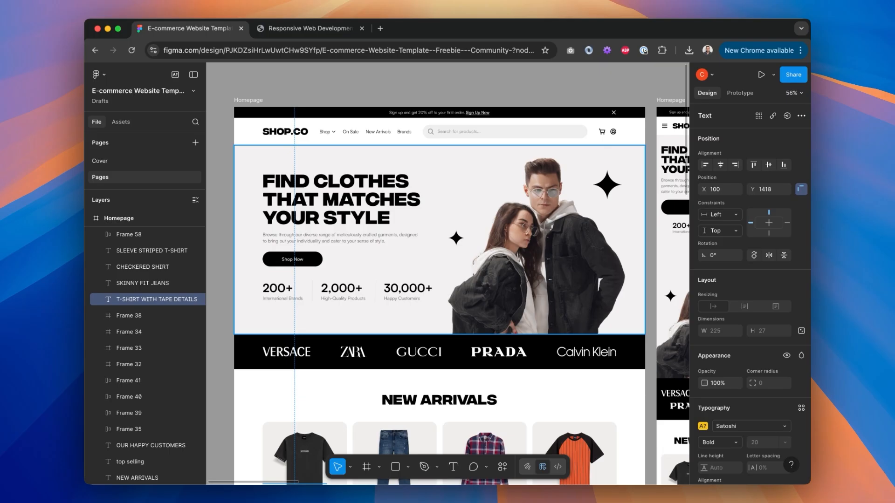
Step: Select the Shop Now button in the Figma design and inspect its size, corner radius and fill
left_click(317, 262)
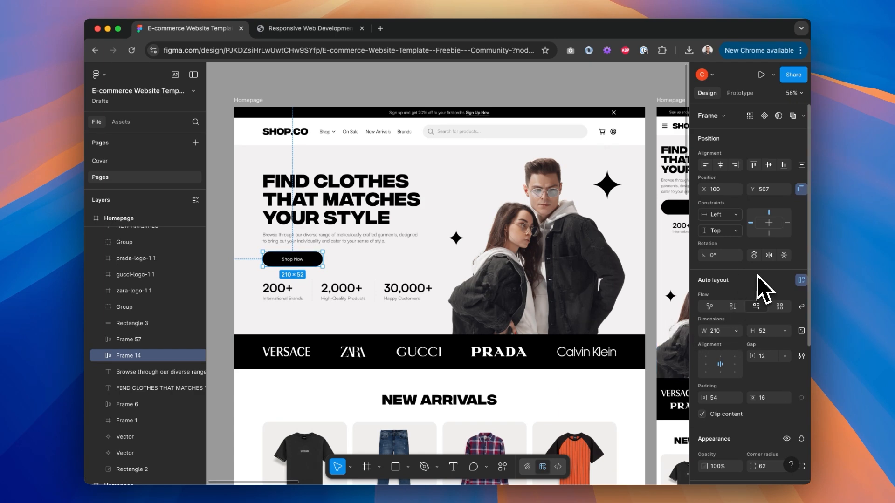
scroll(750, 439, "down", 3)
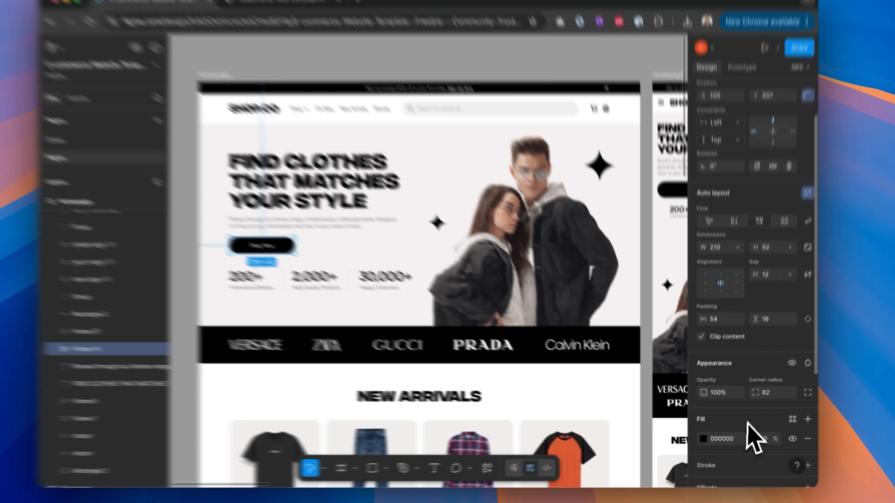
scroll(747, 422, "down", 3)
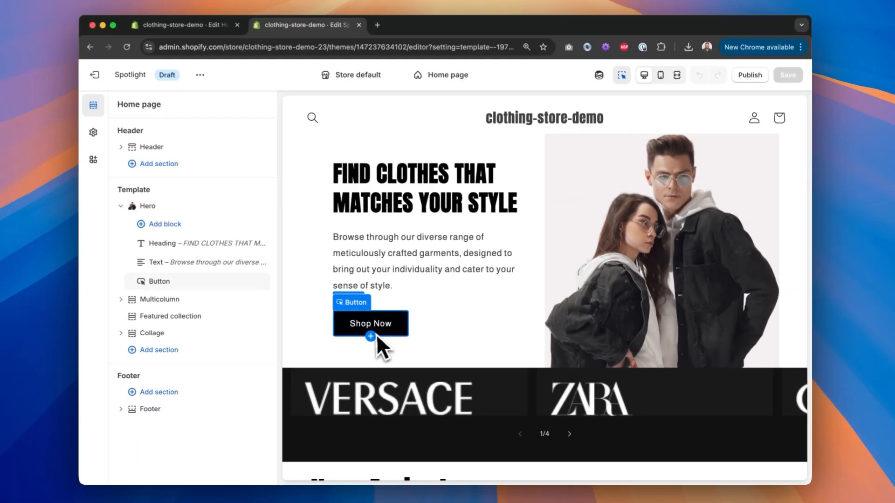
left_click(387, 334)
left_click(341, 360)
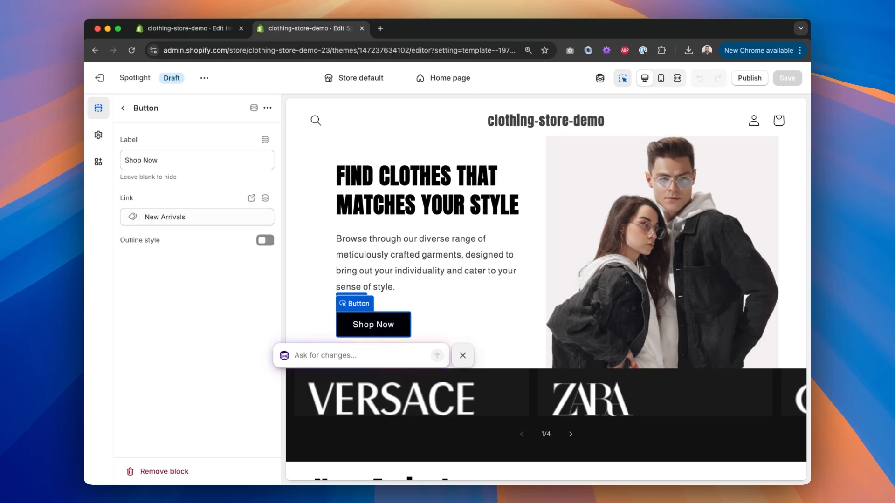
Step: Ask Sidekick: "Please give a slight border-radius to the button"
type("Please give a slight bo")
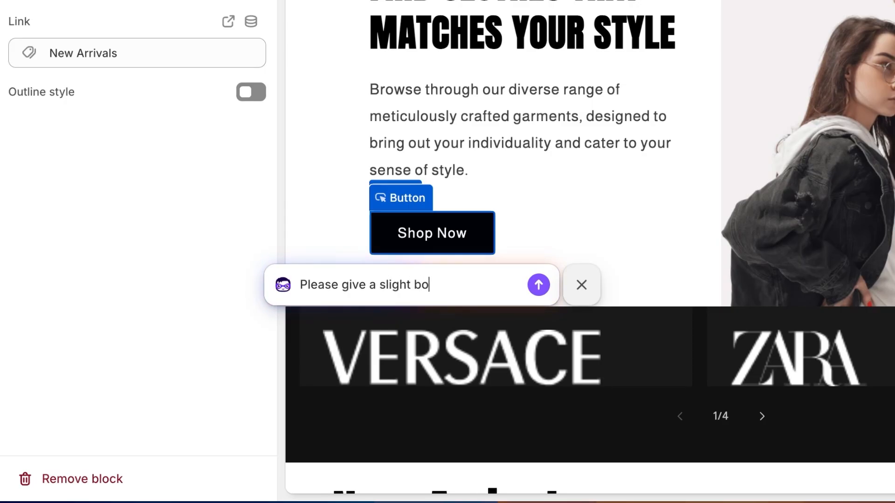
type("rder-radius to the button")
key("Return")
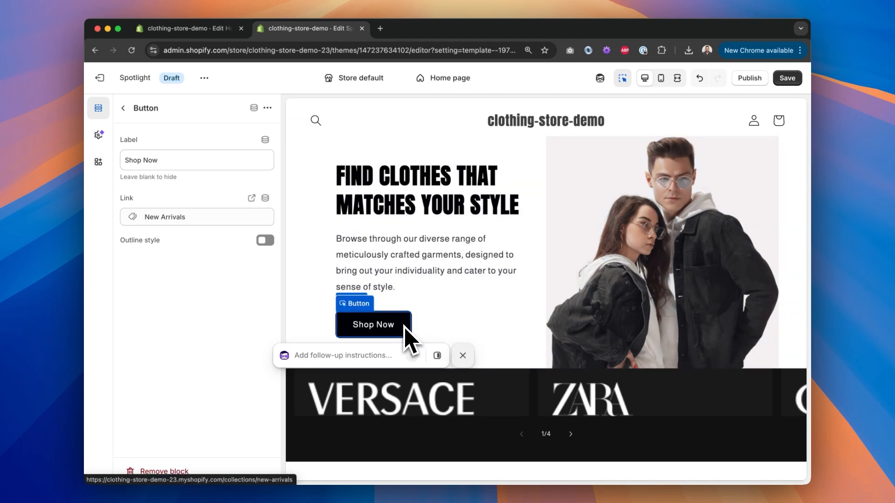
Step: Reselect the Shop Now button in the store preview to check its corners
left_click(448, 321)
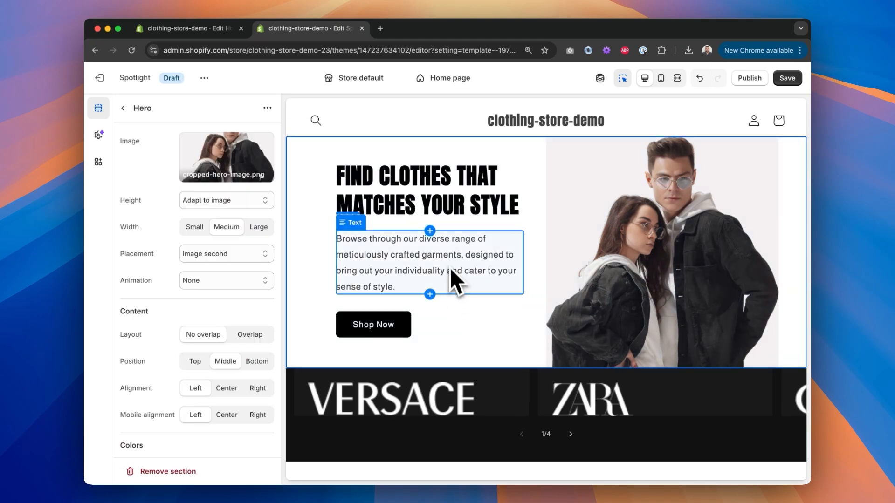
left_click(404, 330)
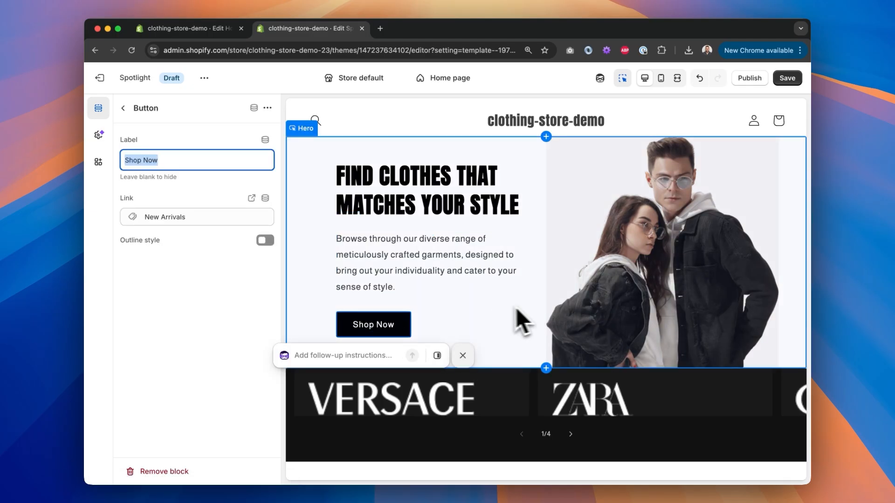
left_click(487, 310)
left_click(396, 329)
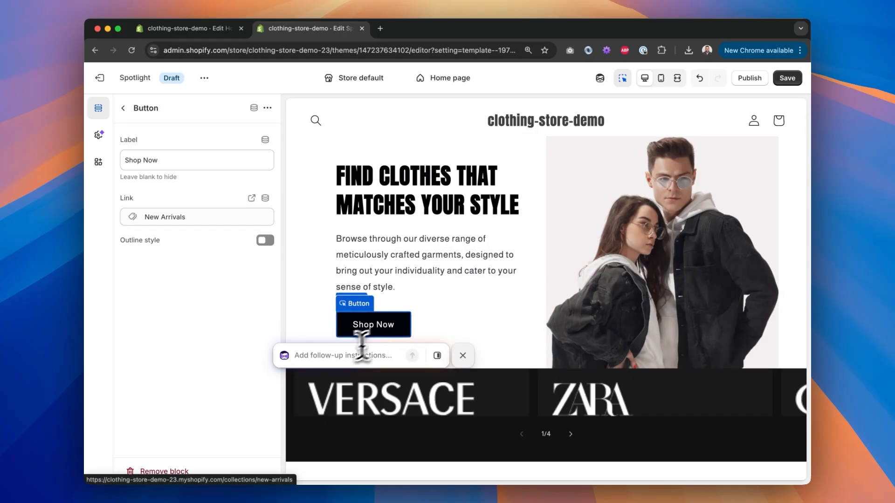
Step: Ask Sidekick as a follow-up to change the border-radius of the button to 62px
left_click(339, 356)
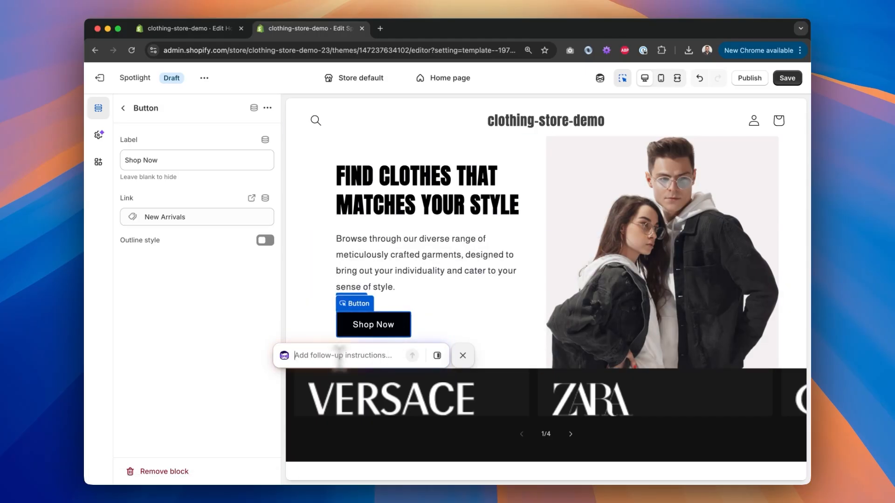
type("I")
key("BackSpace")
type("Cjan")
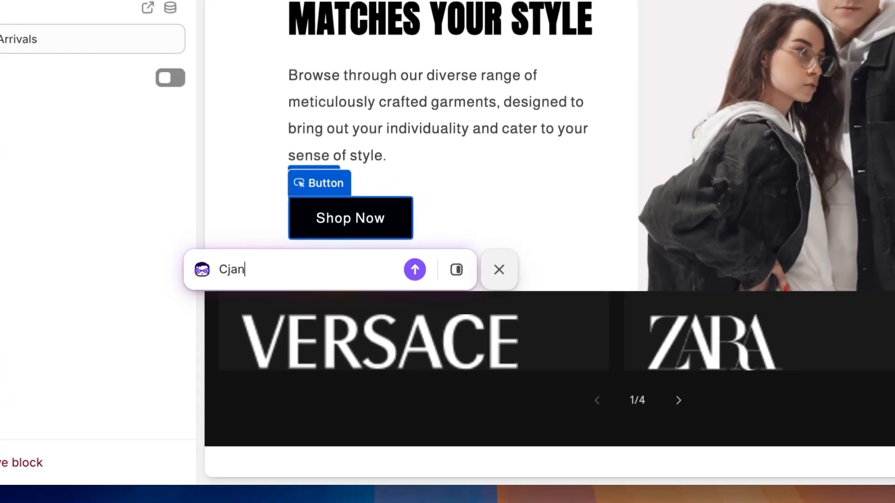
key("BackSpace")
key("BackSpace")
key("BackSpace")
type("hn")
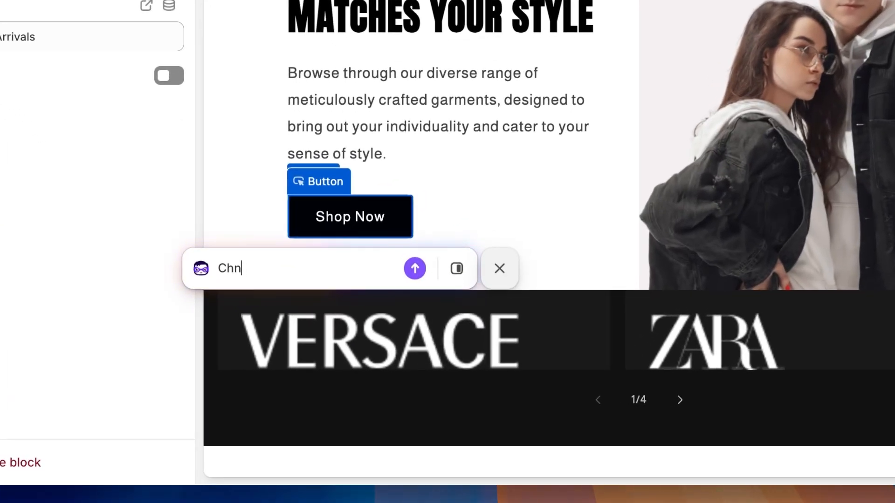
type("ange the border")
type("-radius of the button to 62p")
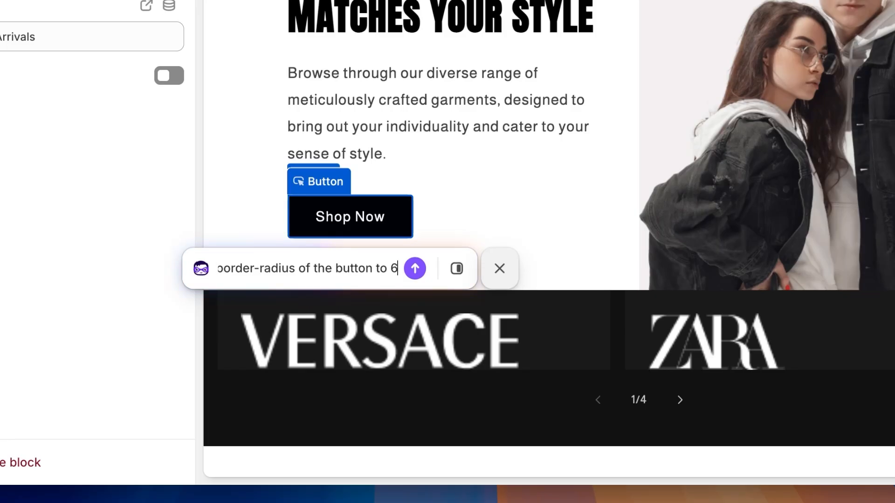
type("x")
key("Return")
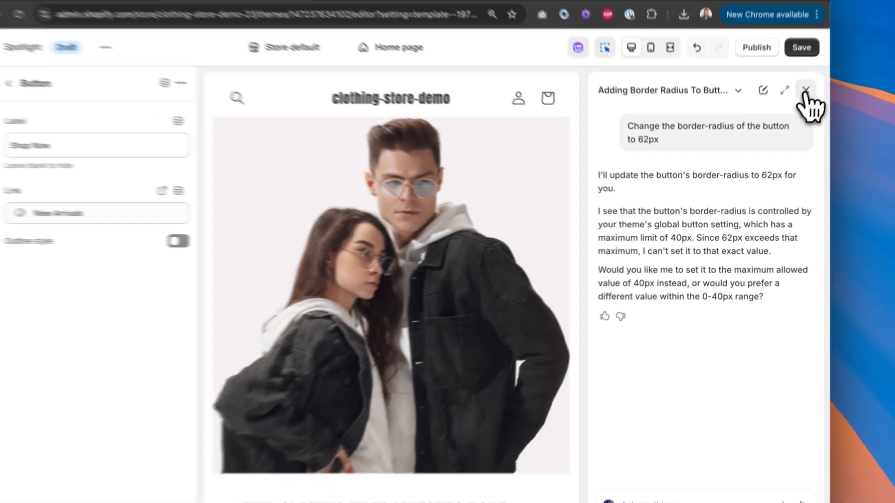
Step: Open the theme settings' Buttons section and set the border corner radius to 40 px
left_click(805, 90)
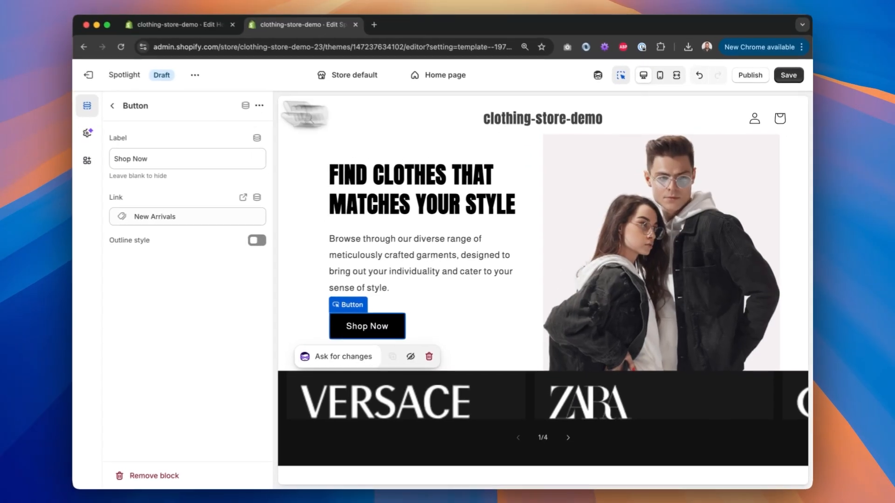
left_click(99, 135)
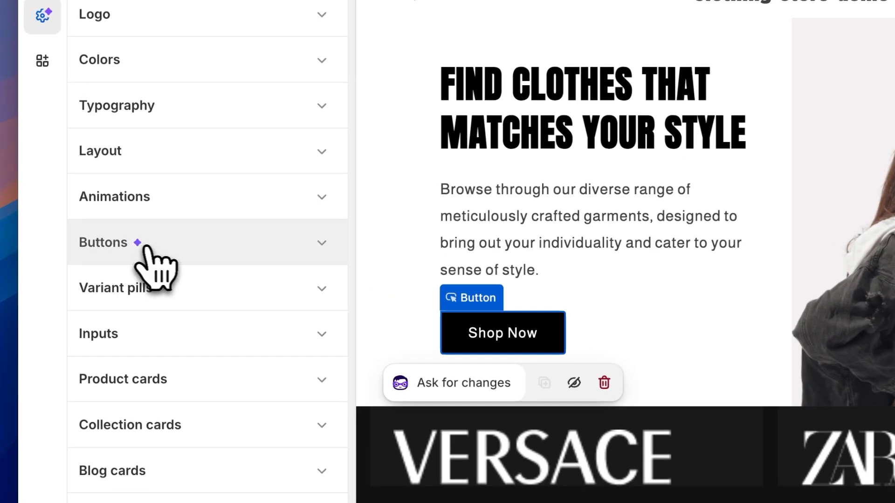
left_click(159, 242)
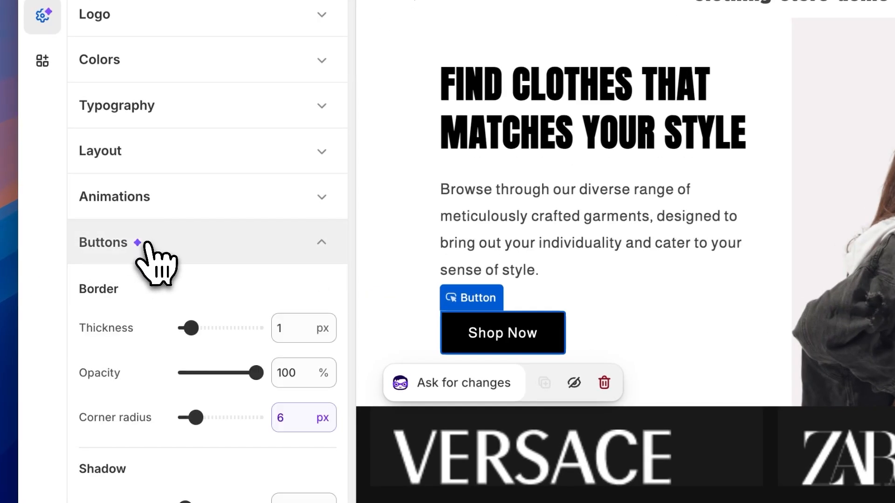
scroll(270, 313, "down", 4)
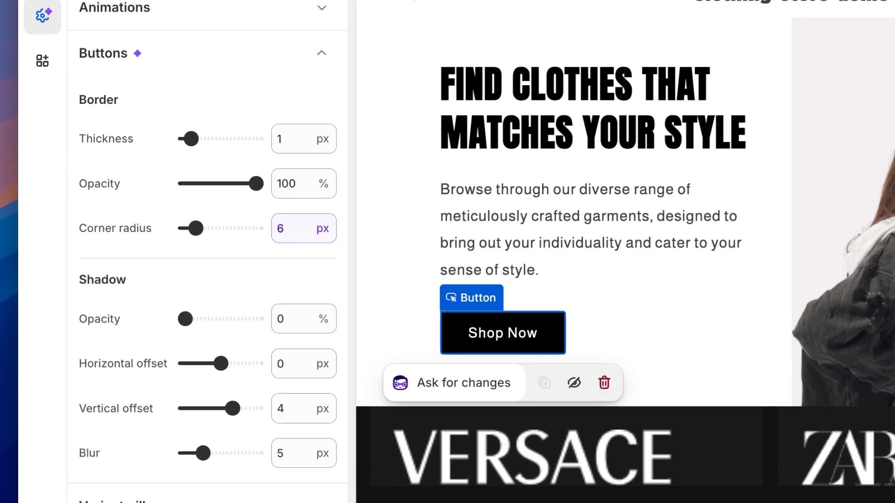
left_click(281, 229)
type("40")
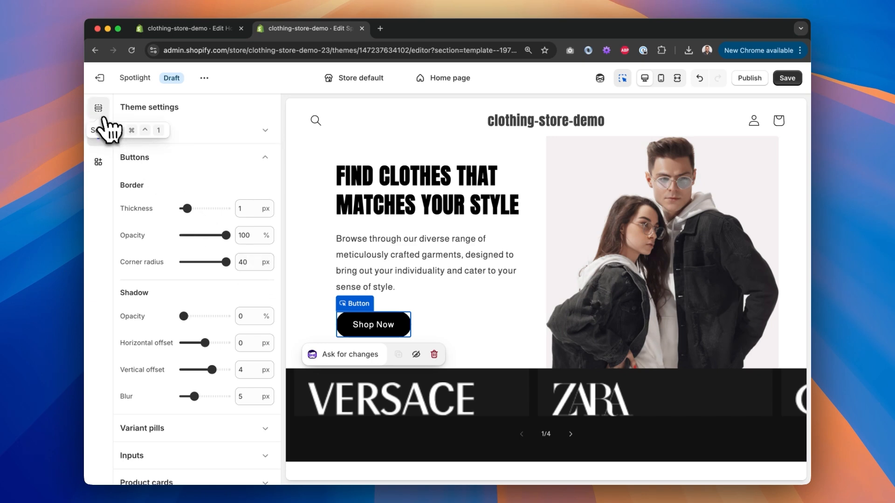
Step: Ask Sidekick on the Shop Now button: "Please add in a setting to this block for controlling the border-radius of the button"
left_click(99, 109)
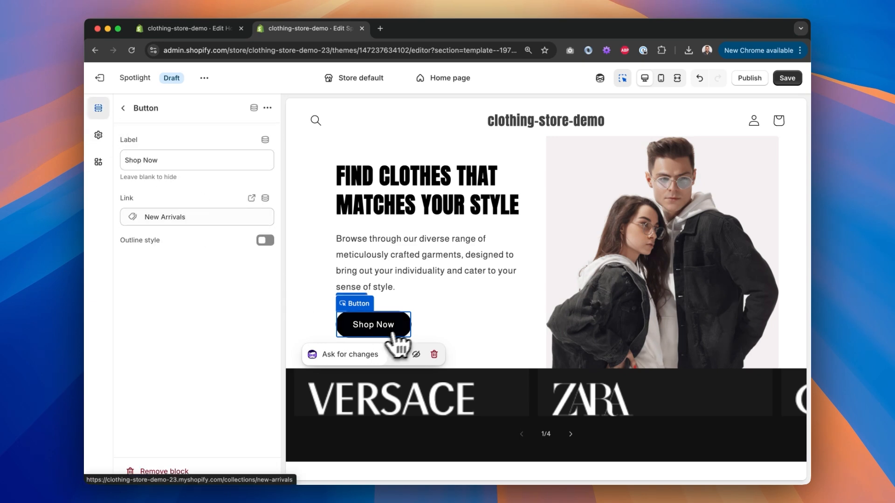
left_click(371, 355)
type("Please add in a th")
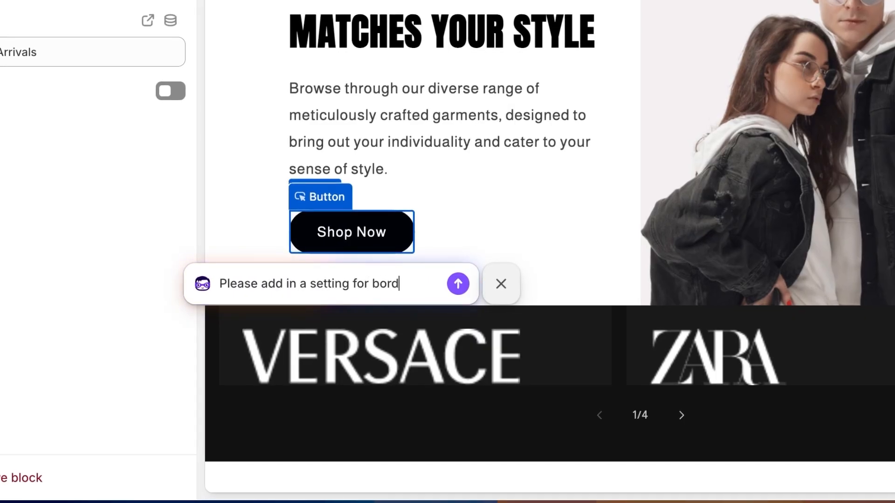
type("for controlling the border-radius of th")
key("Return")
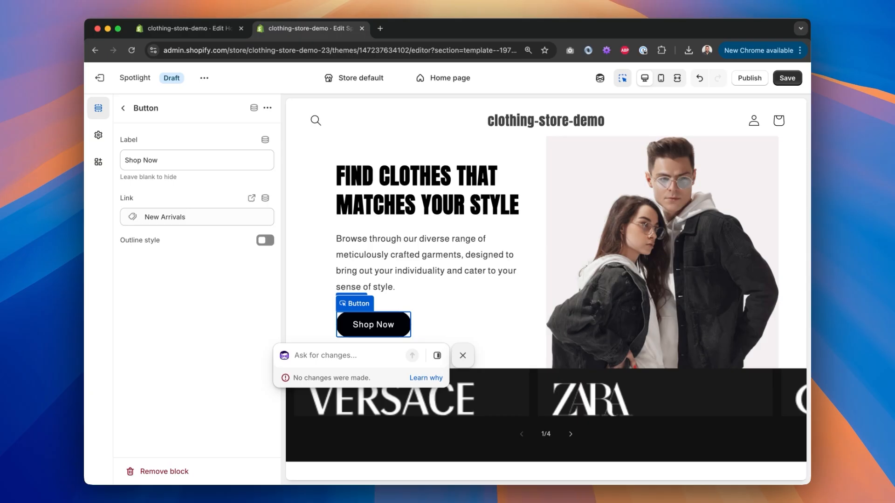
Step: Read Sidekick's explanation of why no changes were made, then close the Sidekick panel
left_click(428, 379)
scroll(695, 314, "down", 1)
scroll(701, 314, "up", 5)
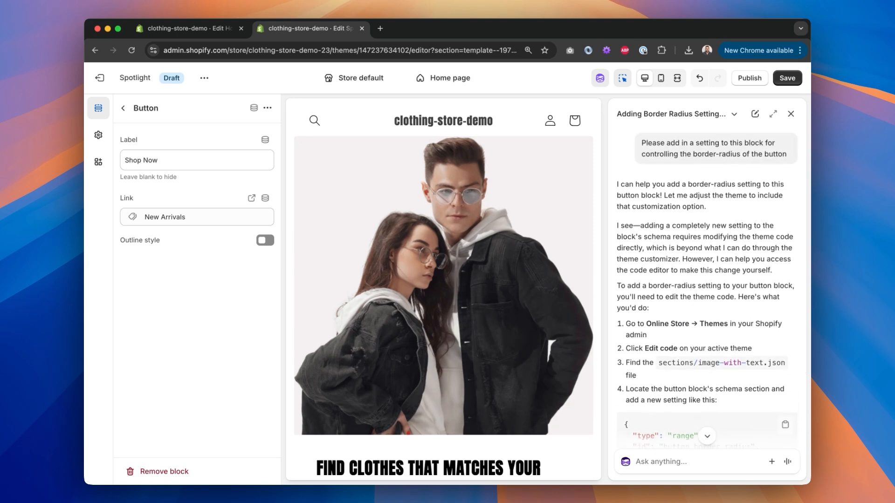
scroll(707, 289, "down", 5)
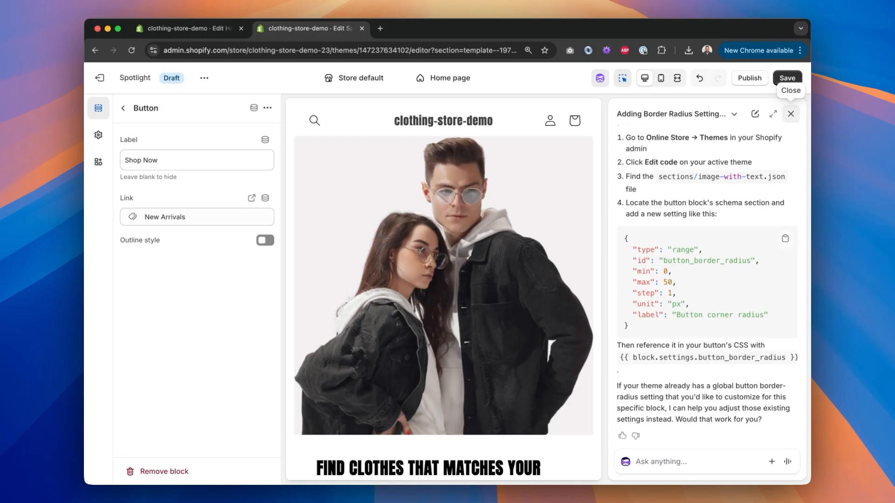
left_click(791, 113)
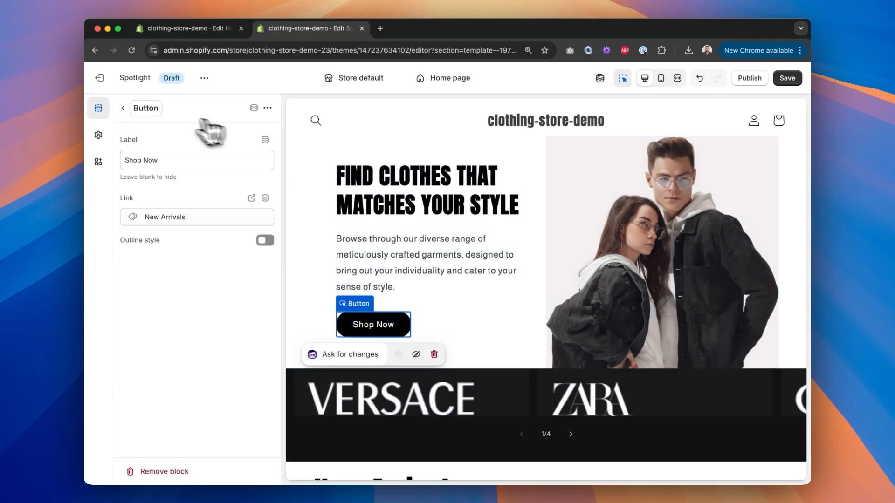
Step: Open the Multicolumn brand section's settings and turn off its mobile carousel
left_click(124, 108)
scroll(447, 378, "down", 4)
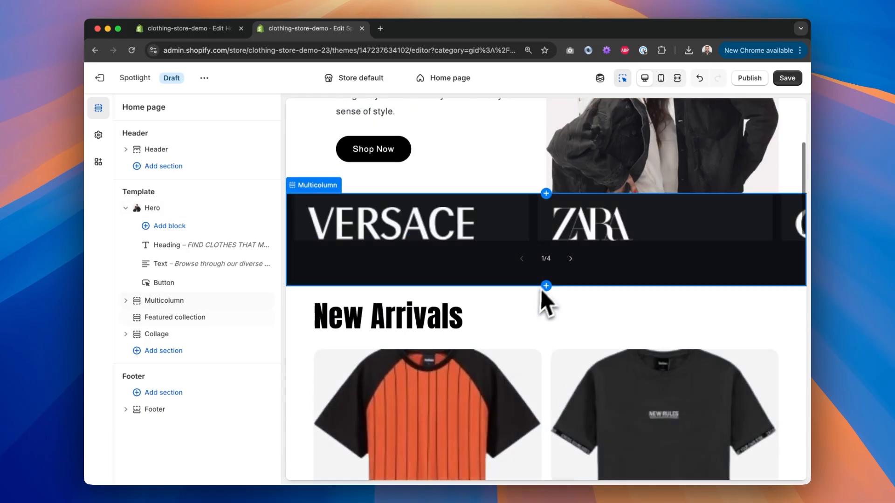
left_click(460, 264)
scroll(205, 286, "down", 3)
scroll(183, 280, "down", 5)
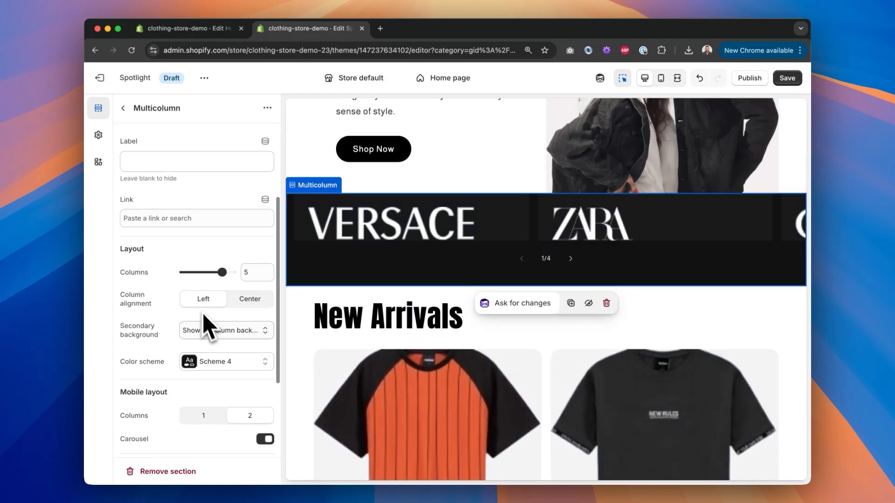
scroll(212, 304, "up", 4)
scroll(211, 304, "down", 4)
scroll(213, 302, "up", 7)
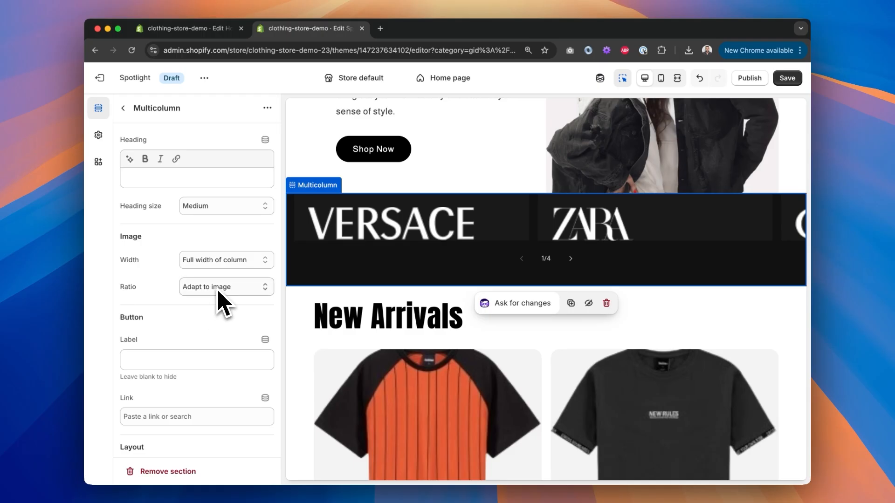
scroll(212, 302, "down", 7)
left_click(261, 299)
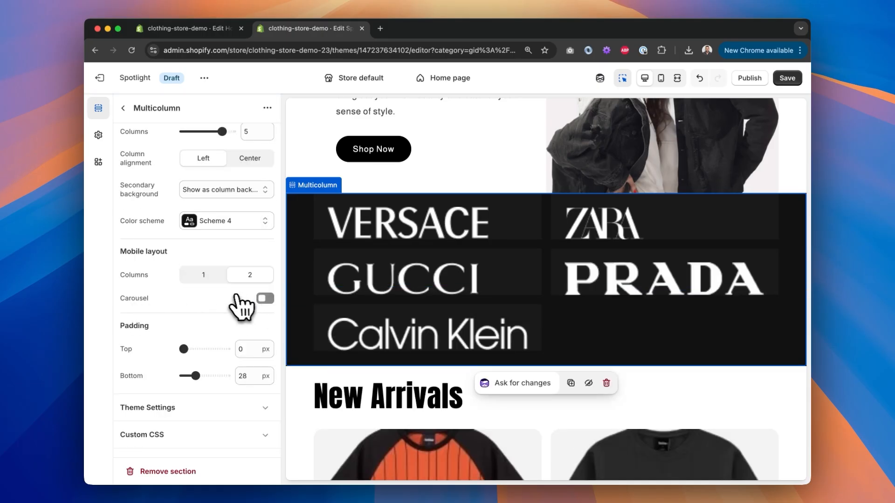
Step: Preview the brand section in the mobile and full-width views, then return to desktop view
scroll(206, 303, "up", 2)
left_click(661, 78)
scroll(616, 298, "down", 3)
scroll(606, 340, "up", 1)
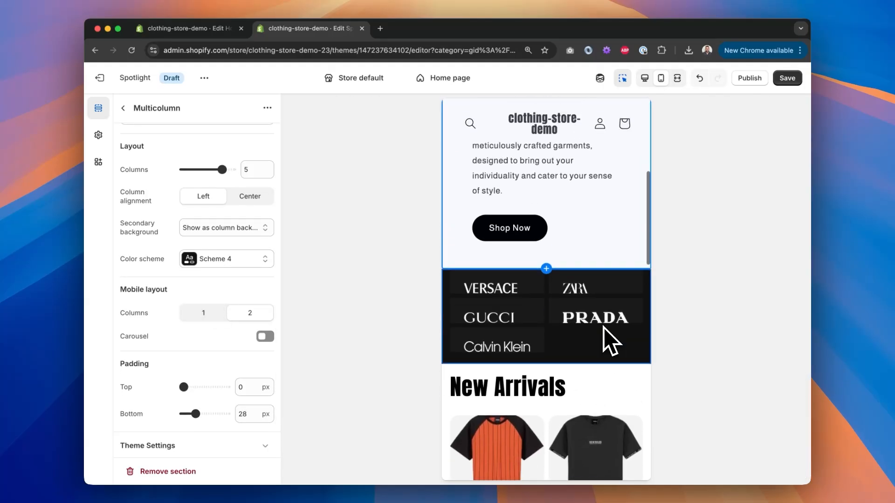
left_click(677, 78)
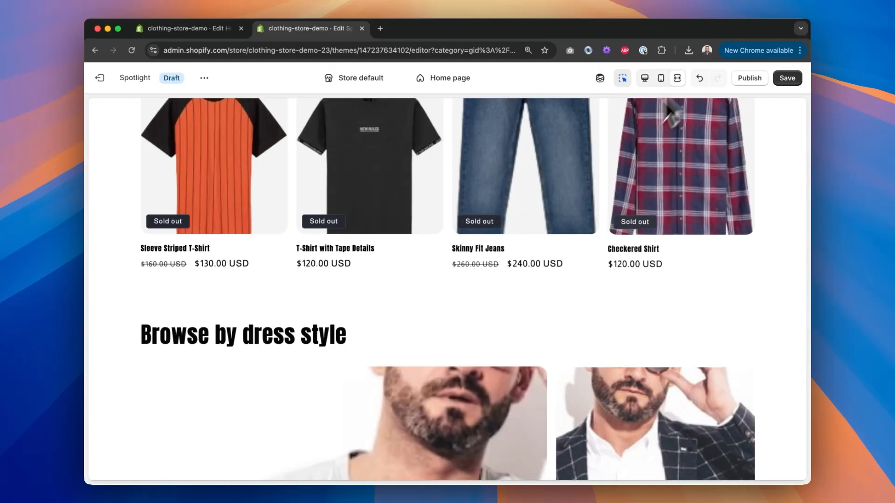
scroll(528, 273, "down", 5)
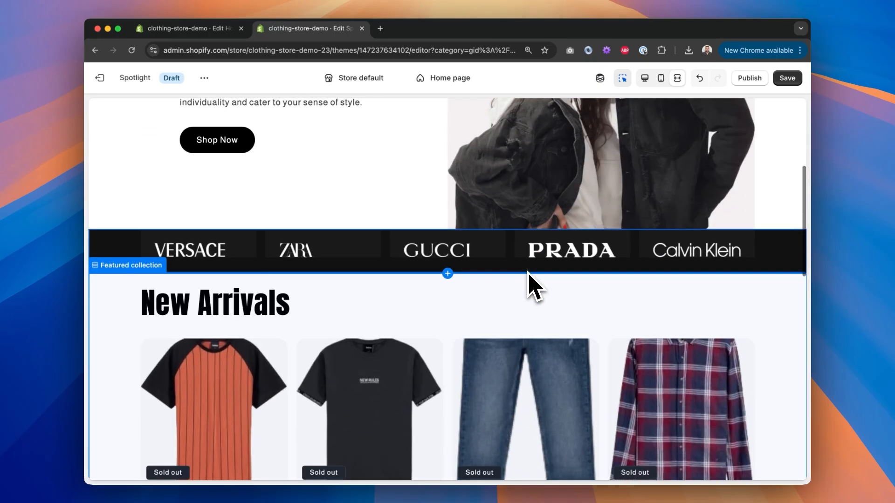
scroll(528, 272, "up", 5)
left_click(644, 78)
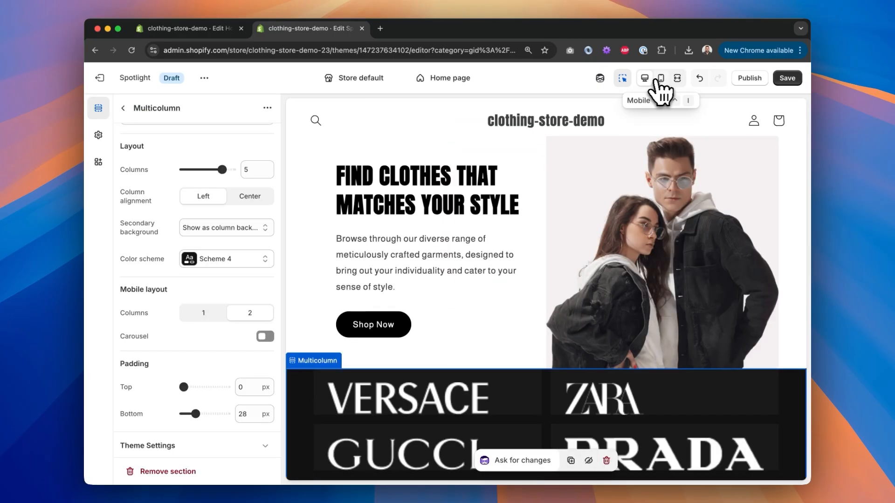
Step: Hide the Multicolumn section on the home page
left_click(123, 109)
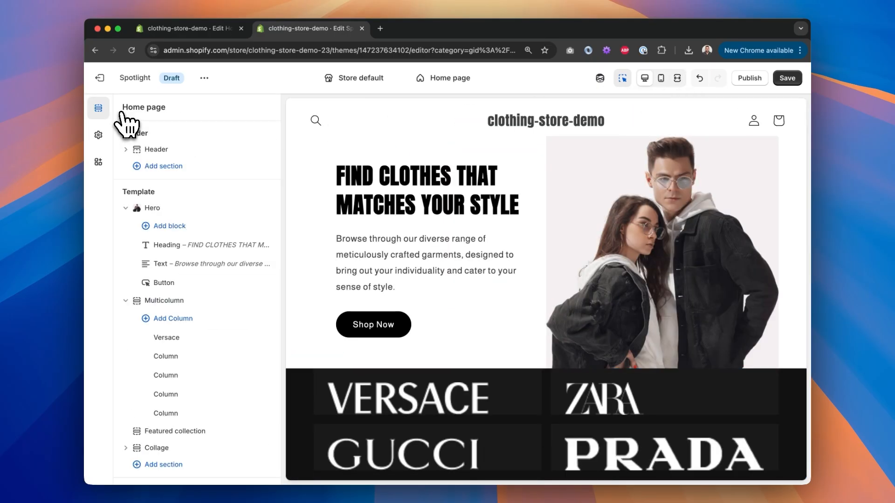
mouse_move(186, 303)
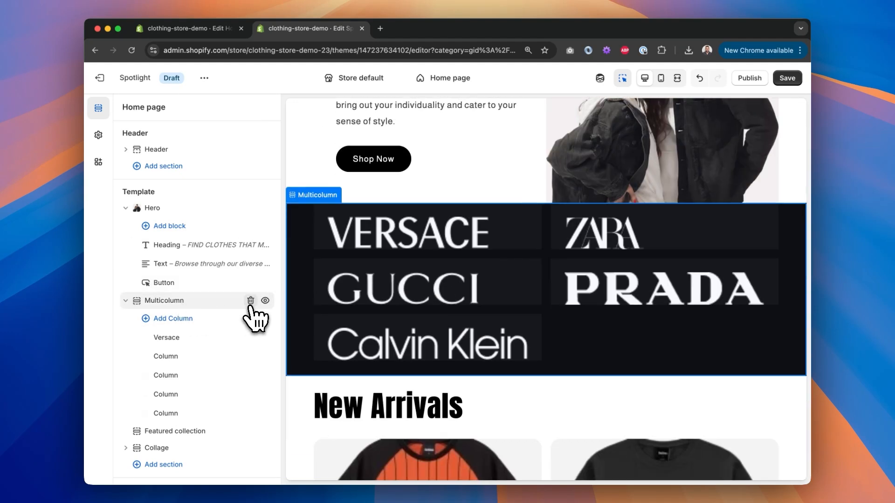
left_click(265, 300)
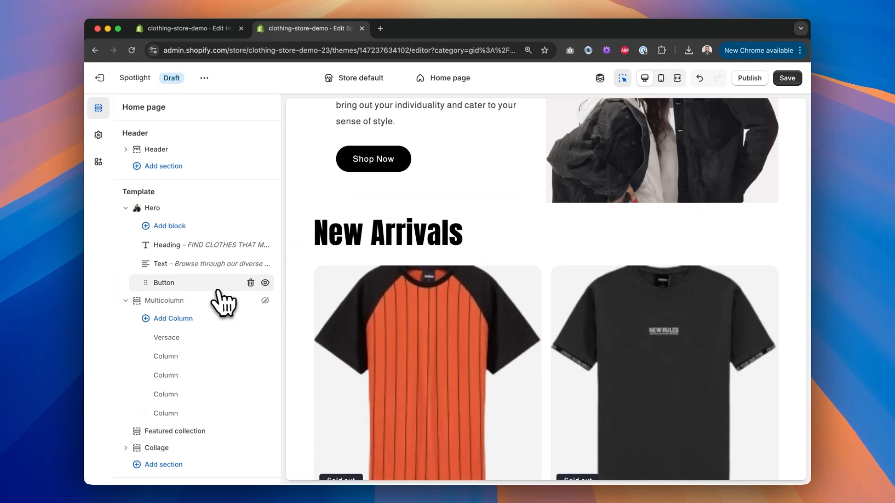
Step: Generate a section after the hero: "Build me a logo list section" for 5 logos, horizontal on desktop, wrapping max 3 per row, centered on mobile
left_click(135, 210)
left_click(197, 216)
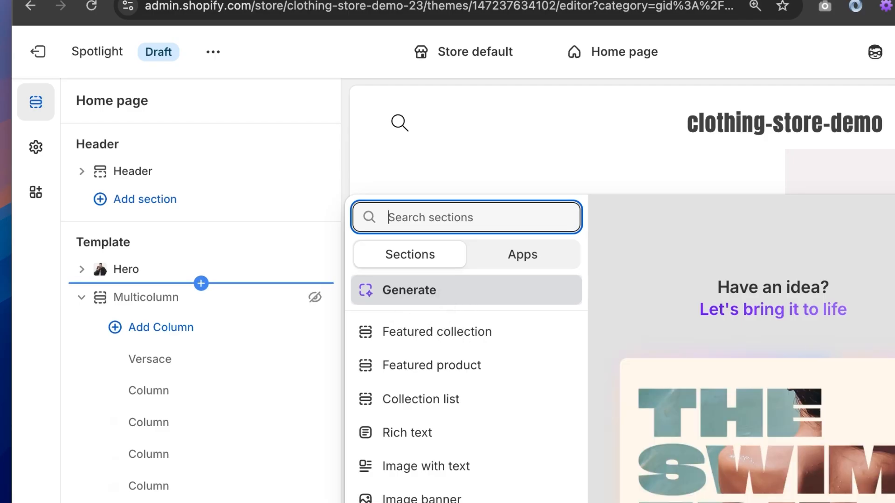
left_click(438, 298)
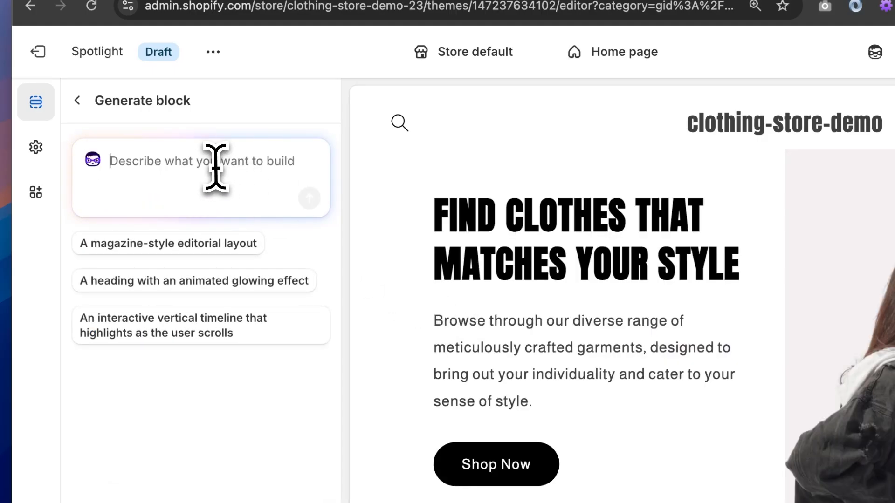
type("Bui")
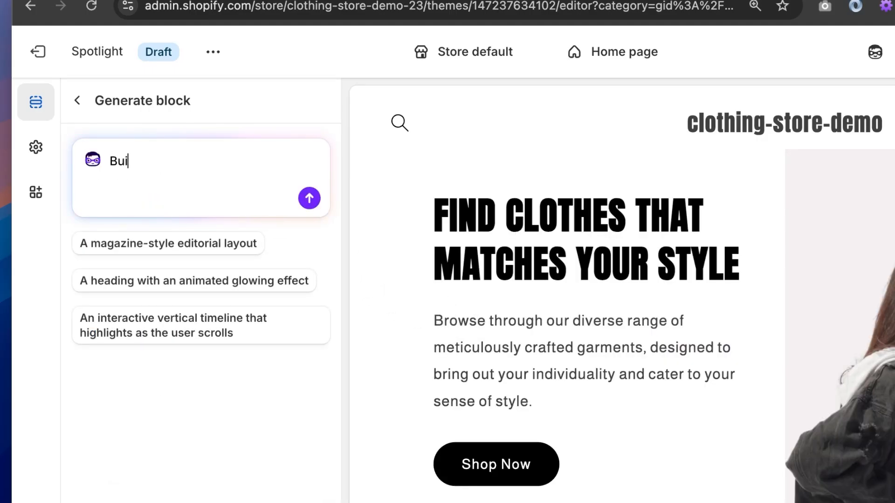
type("ld me a logo list section. It should")
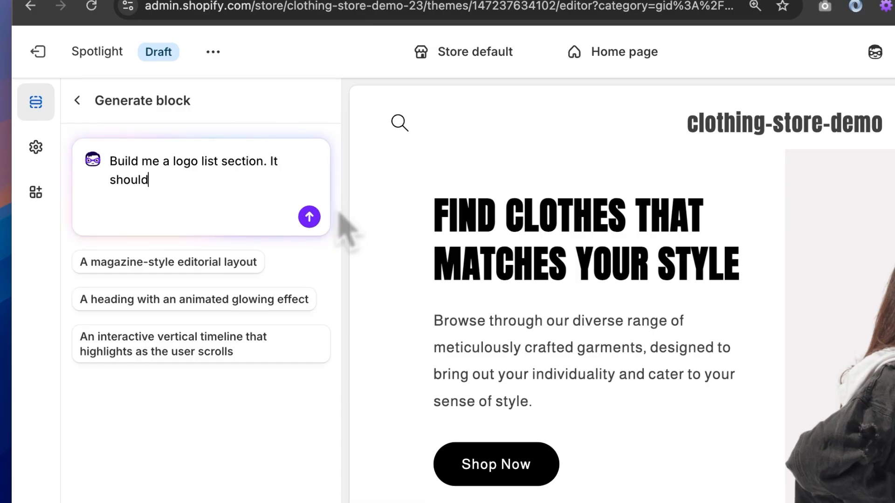
type(" accomodate 5 lo")
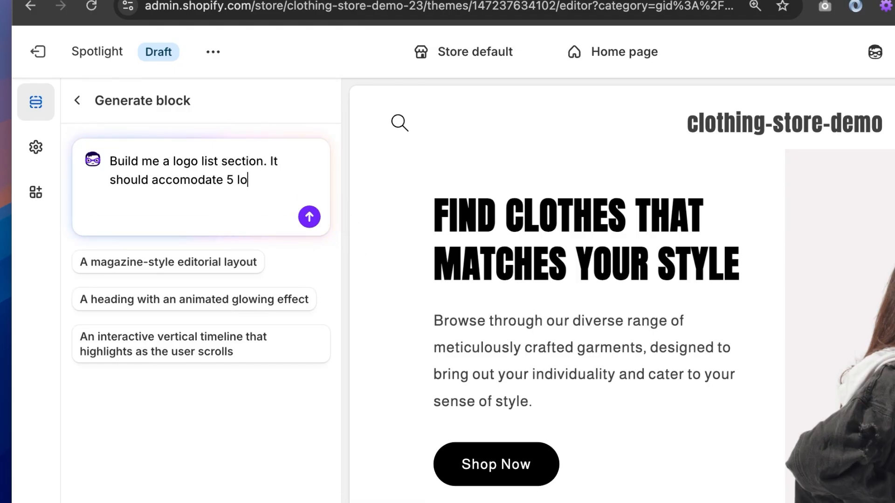
type("gos, aligne")
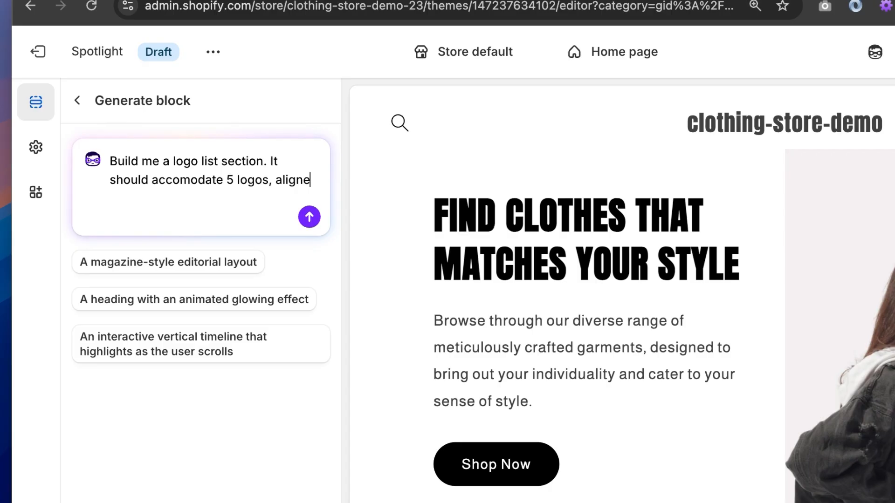
type("d horizontally on desktop and wrap on mobile with max")
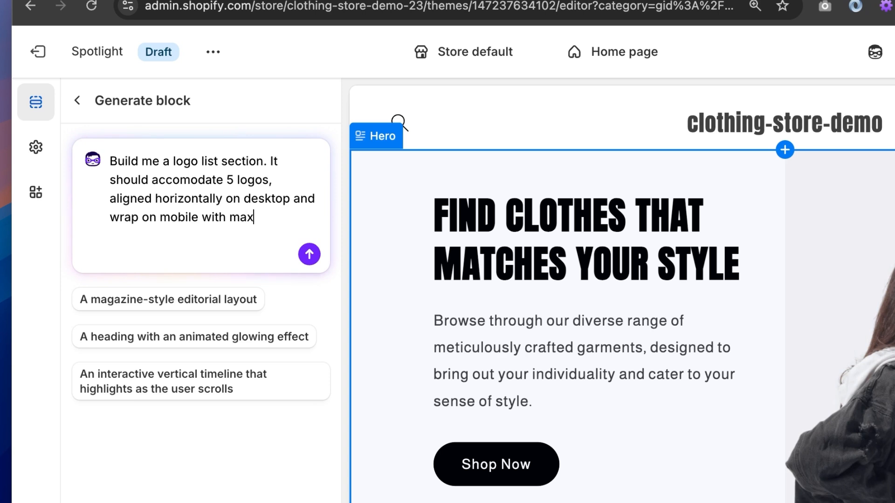
type("gos per row. Center the lo")
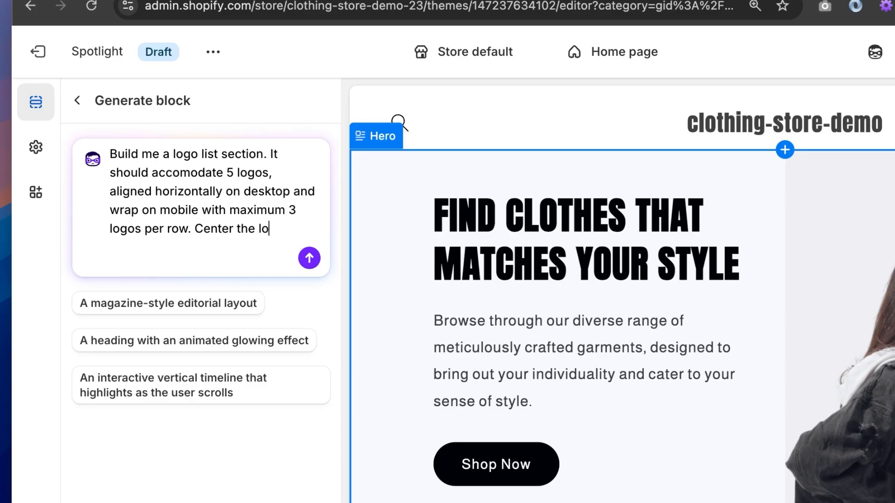
type("n mobile.")
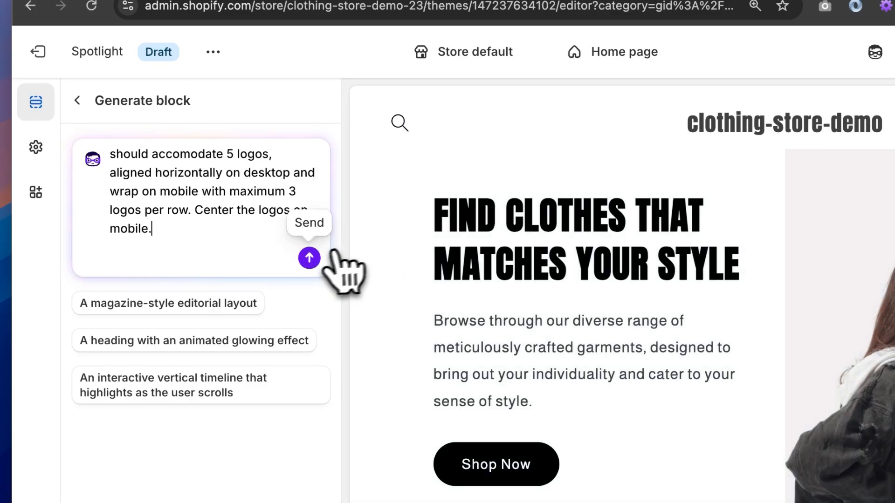
left_click(309, 258)
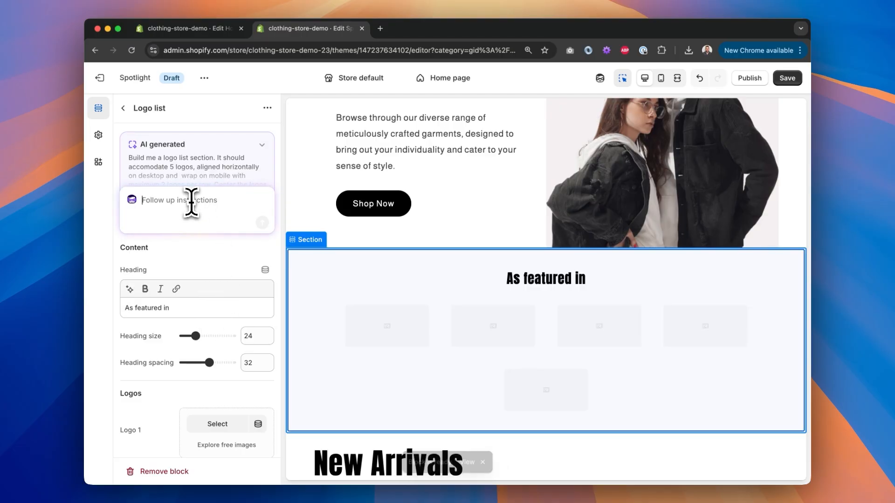
Step: Set the logo list section's background color to #000000
scroll(196, 279, "down", 10)
scroll(199, 294, "up", 10)
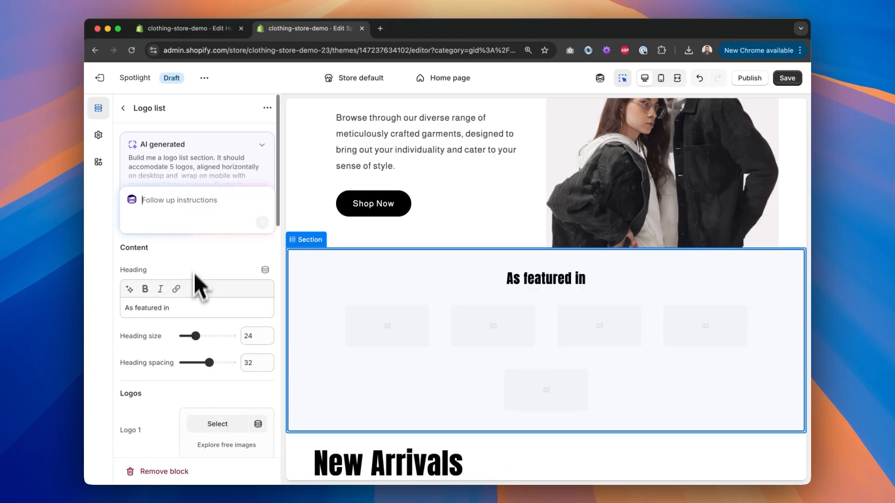
scroll(188, 219, "down", 15)
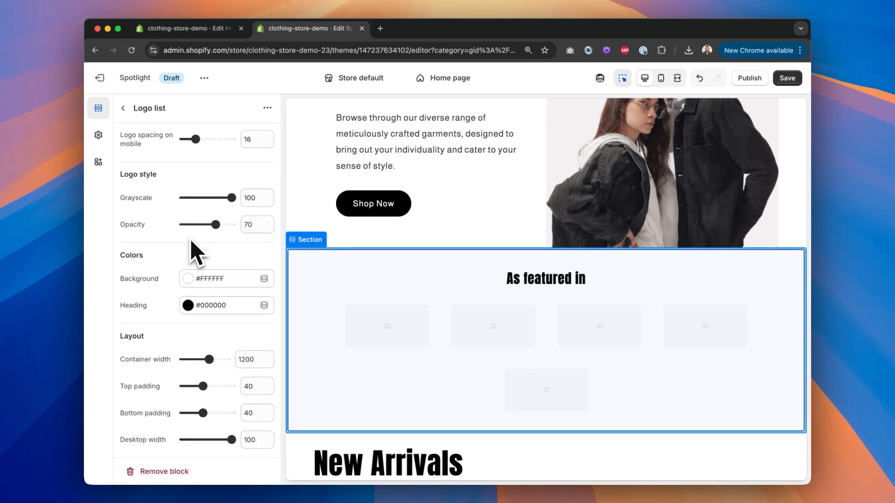
left_click(190, 279)
left_click(262, 254)
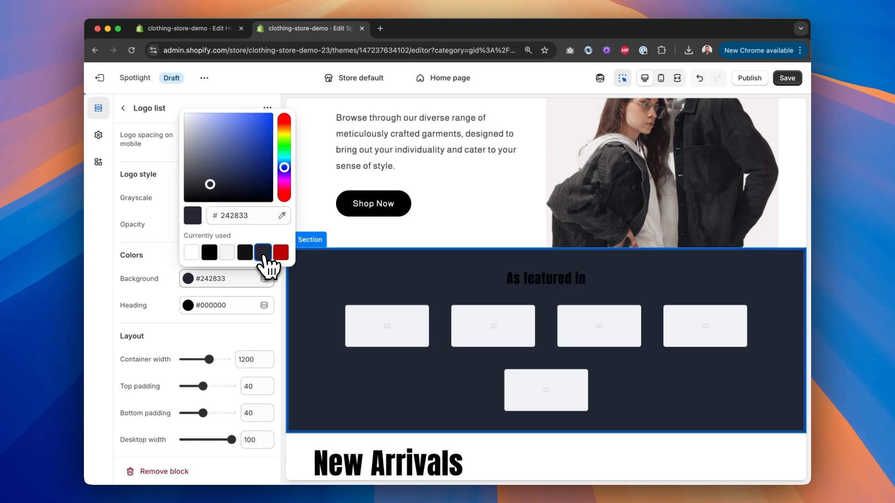
left_click_drag(212, 182, 116, 241)
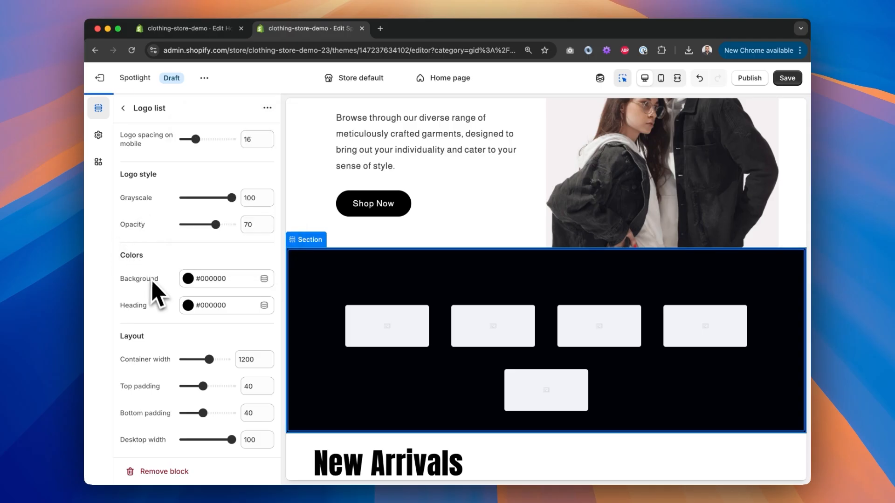
Step: Send the follow-up instruction "Remove the heading. The section should have logos only" for the logo list
scroll(194, 314, "up", 14)
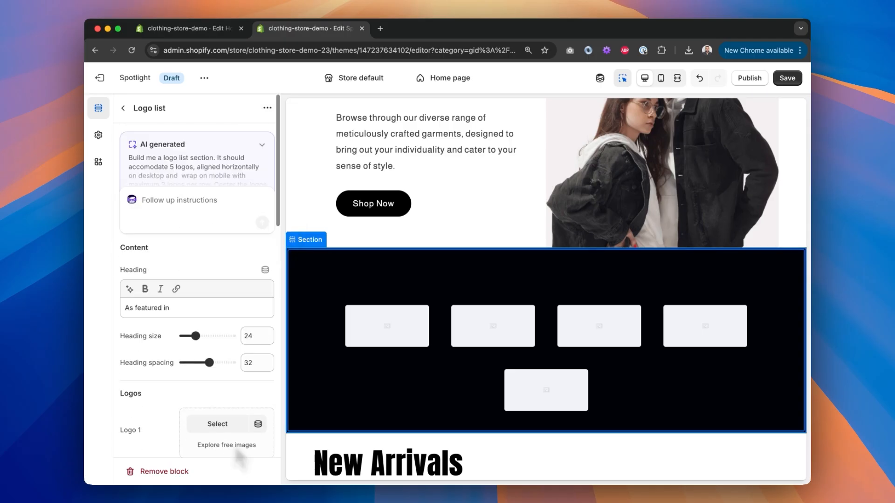
left_click(170, 203)
type("Remove the heading. The section should have")
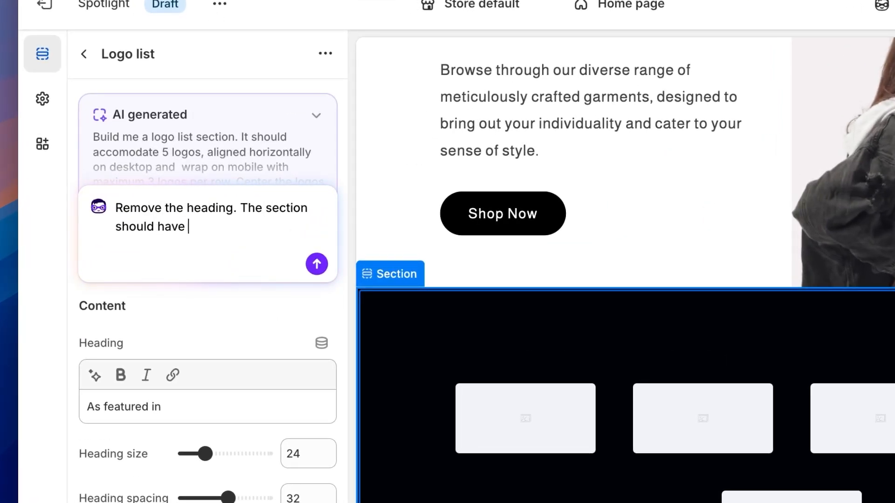
type(" logos only")
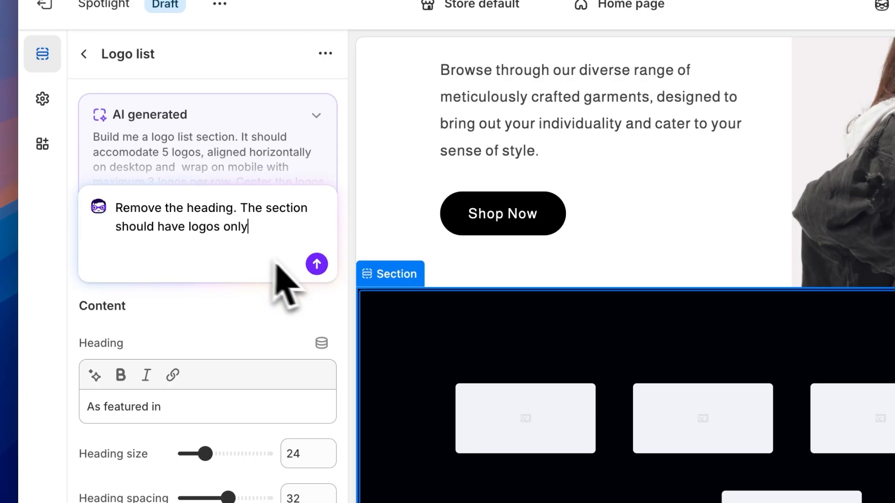
left_click(316, 265)
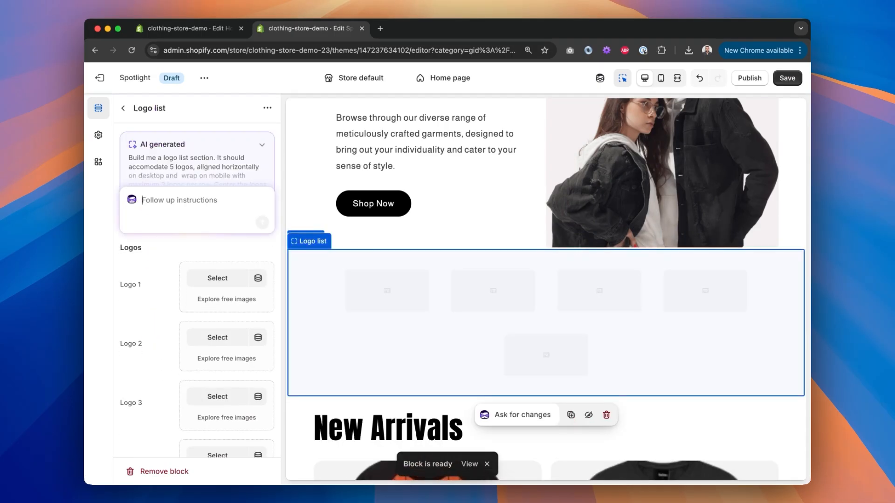
Step: Assign the versace image to Logo 1 of the logo list, checking the Figma design for reference
left_click(217, 278)
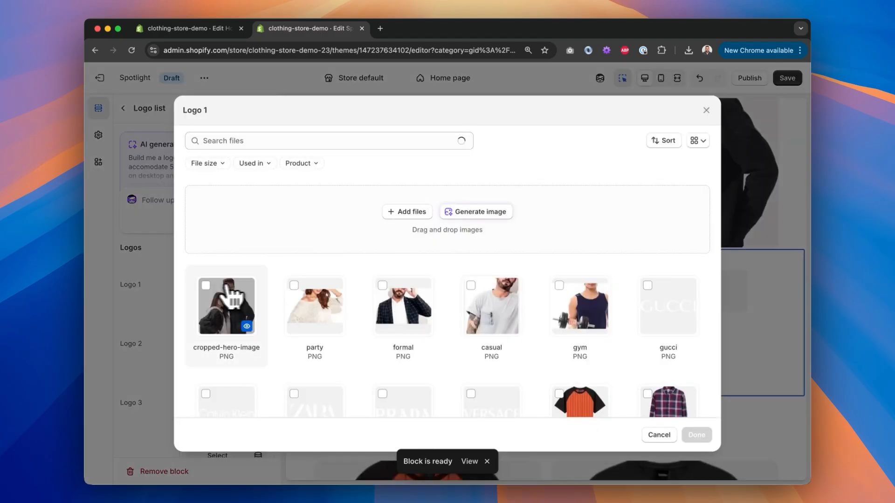
scroll(485, 308, "down", 3)
key("ctrl+Right")
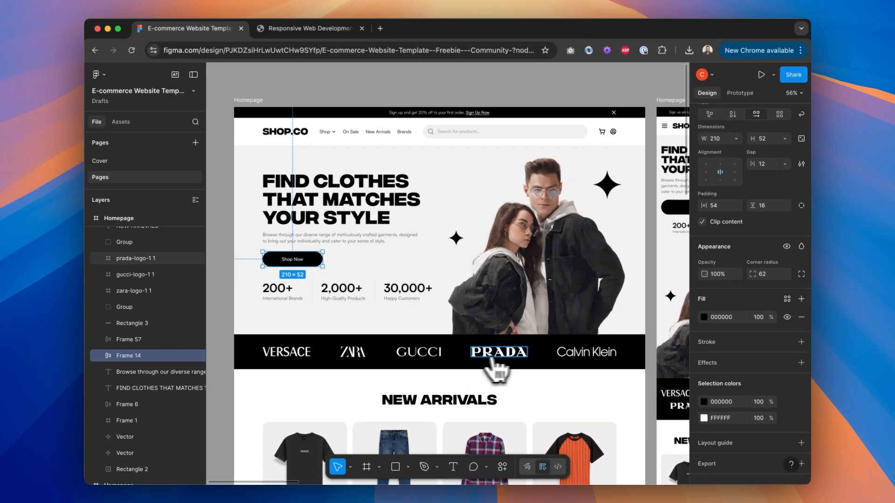
key("ctrl+Left")
left_click(480, 295)
left_click(697, 436)
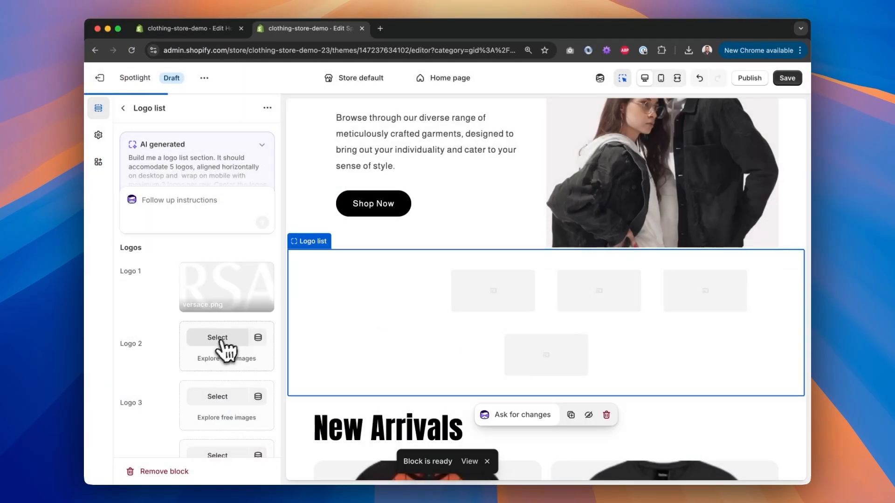
Step: Fill Logos 2 to 5 with the zara, gucci, prada and calvin-klein images
left_click(221, 343)
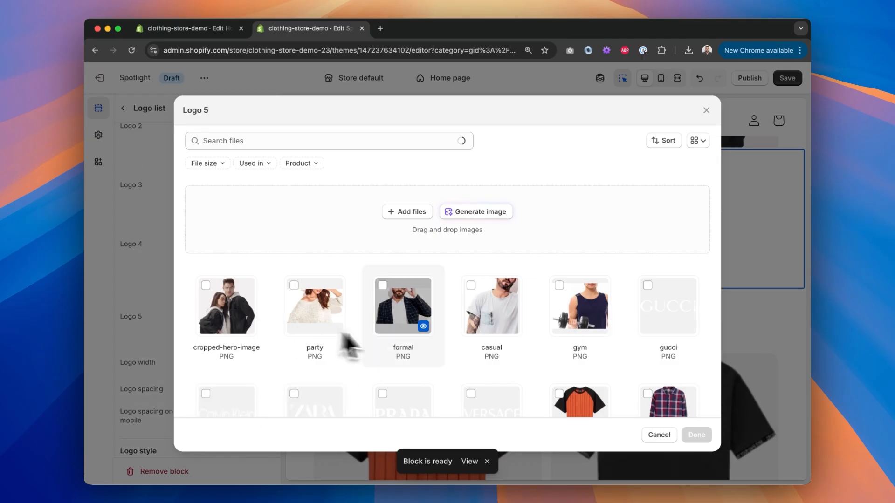
scroll(382, 350, "down", 3)
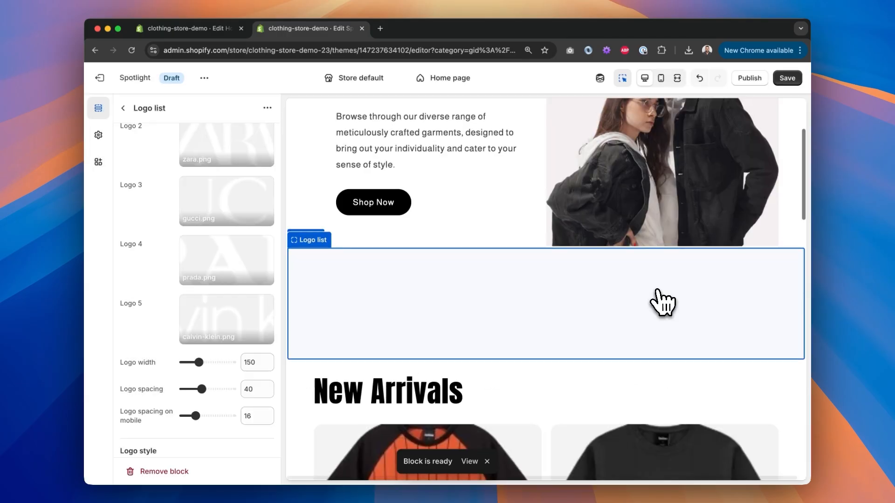
scroll(154, 284, "up", 5)
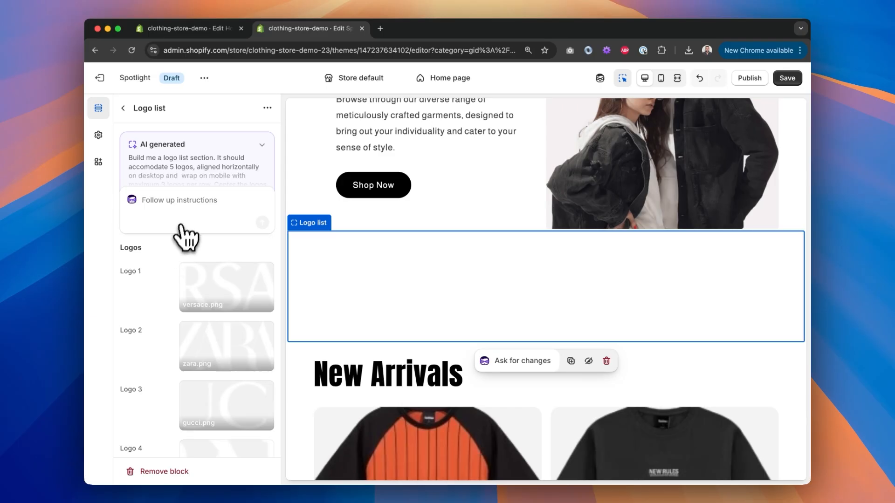
scroll(159, 295, "down", 1)
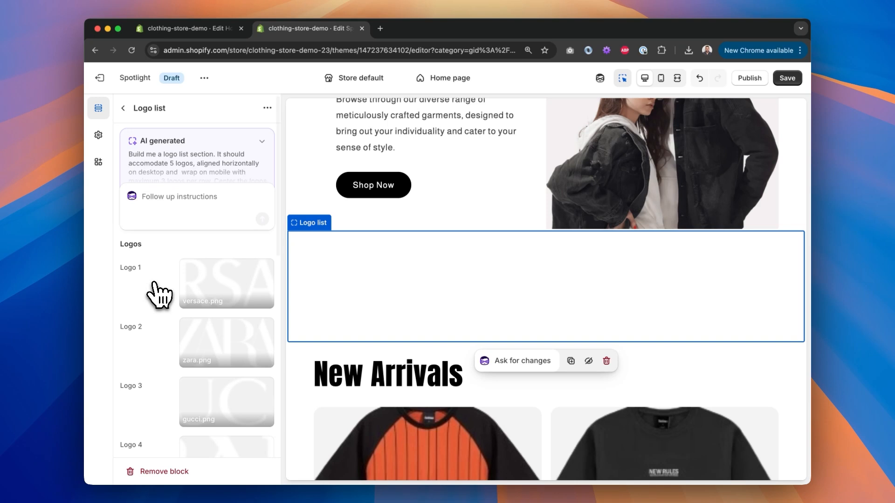
scroll(159, 295, "down", 10)
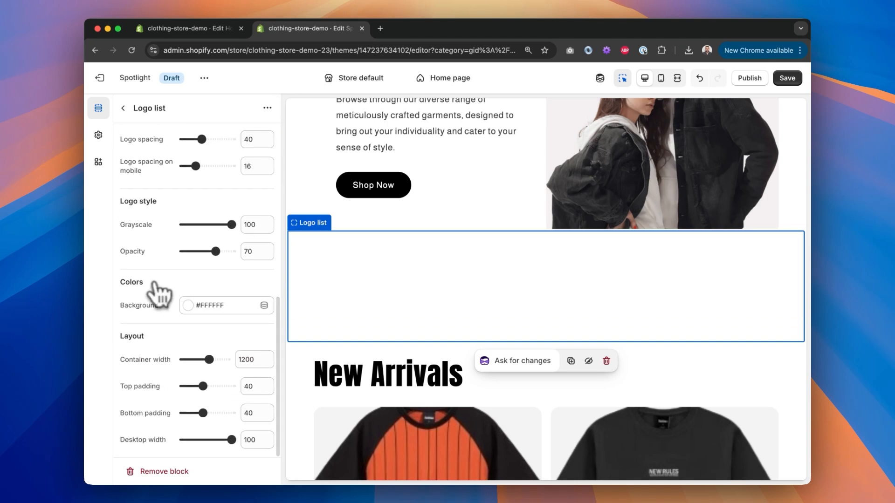
Step: Set the logo list background to #000000 and the logo opacity to 100
left_click(190, 310)
left_click(204, 279)
left_click(140, 268)
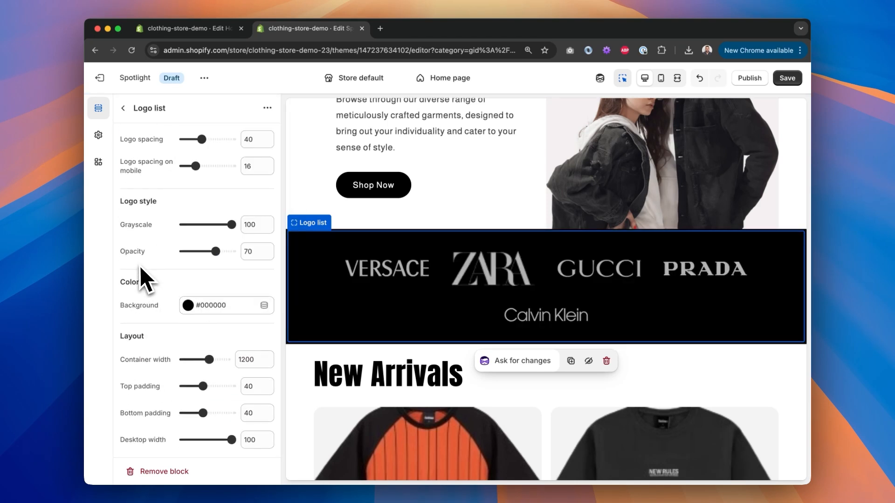
scroll(184, 237, "up", 10)
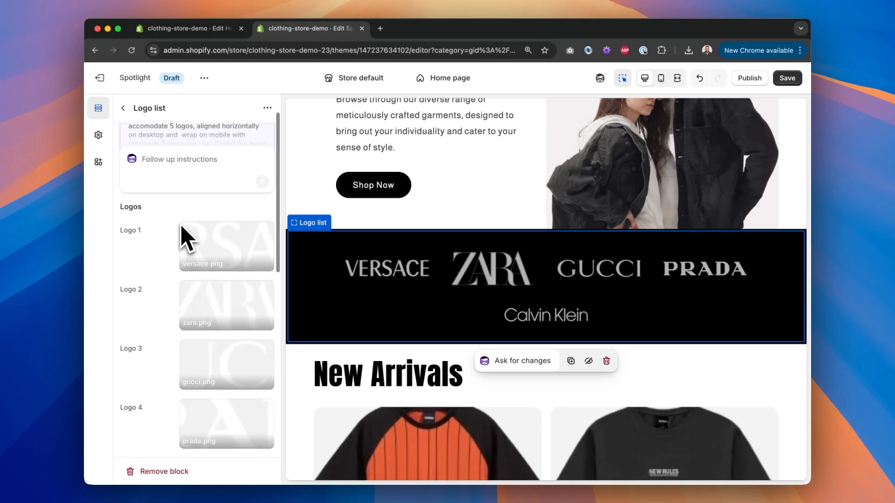
scroll(186, 285, "down", 10)
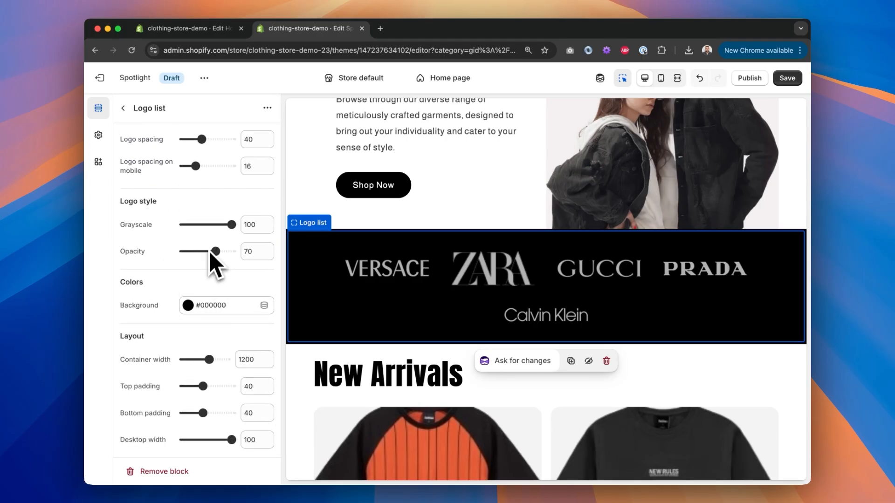
left_click_drag(215, 251, 304, 253)
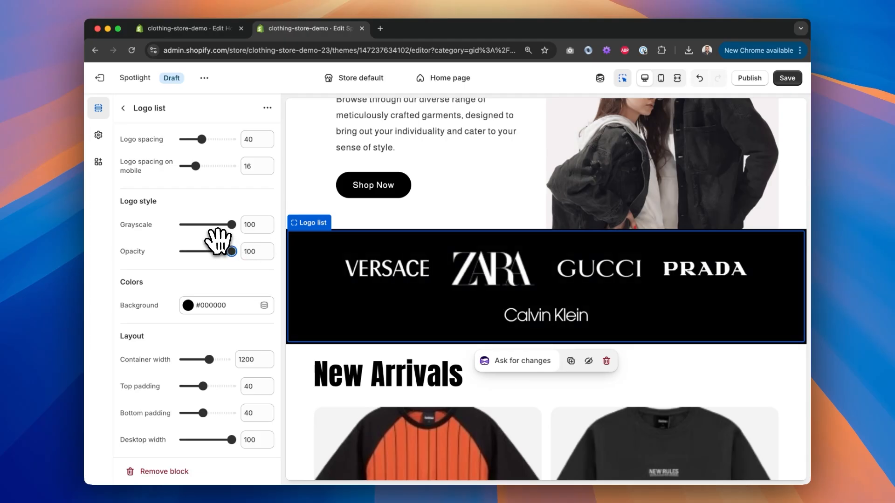
scroll(217, 240, "up", 10)
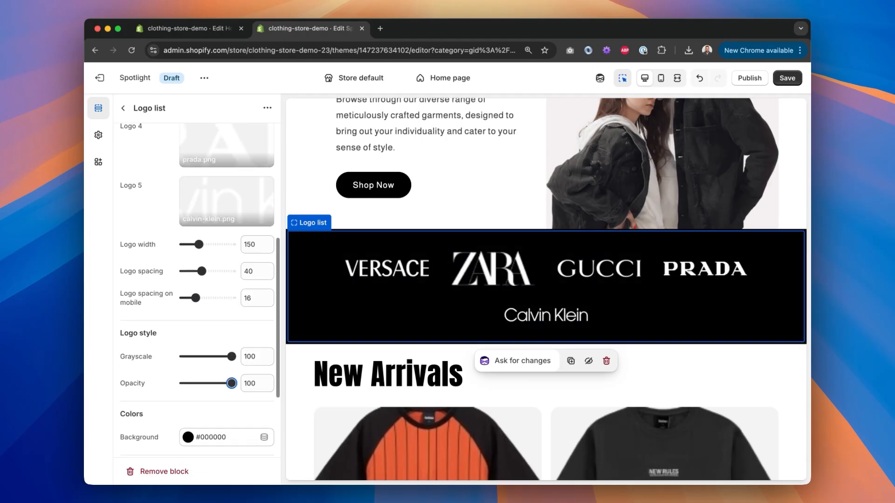
Step: Preview the logo list in fullscreen and mobile views and compare it with the Figma mobile design
left_click(677, 78)
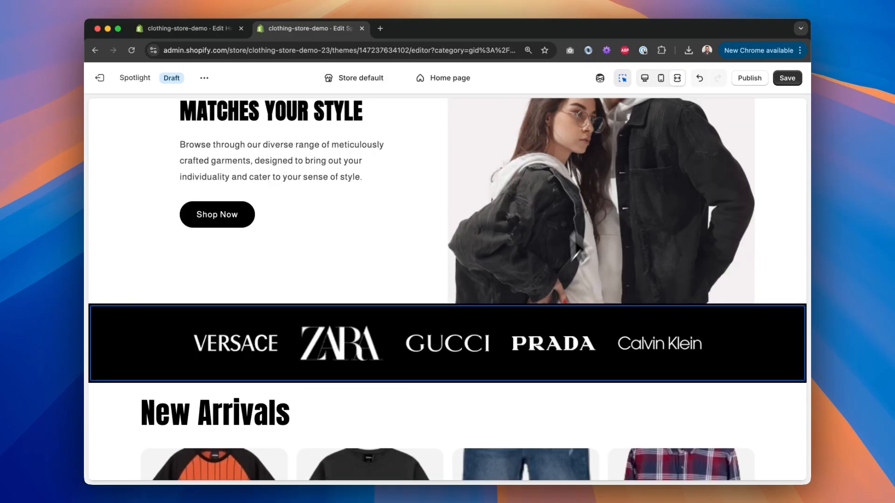
left_click(662, 79)
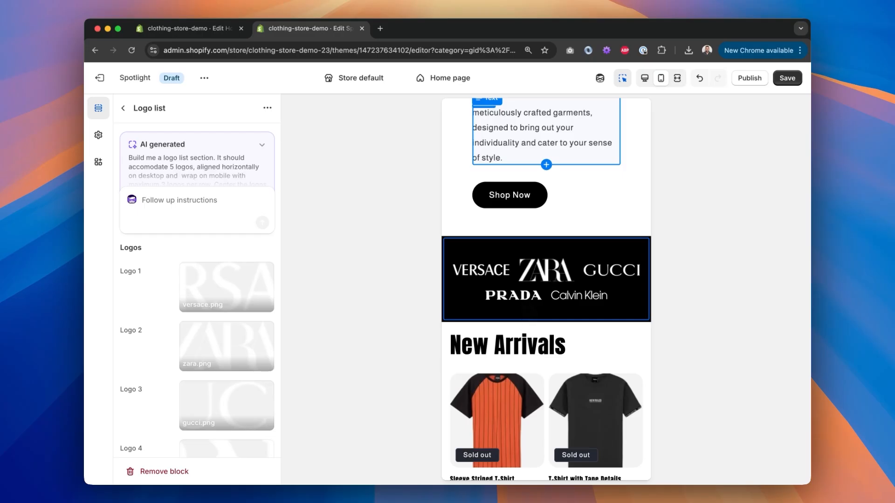
key("ctrl+Right")
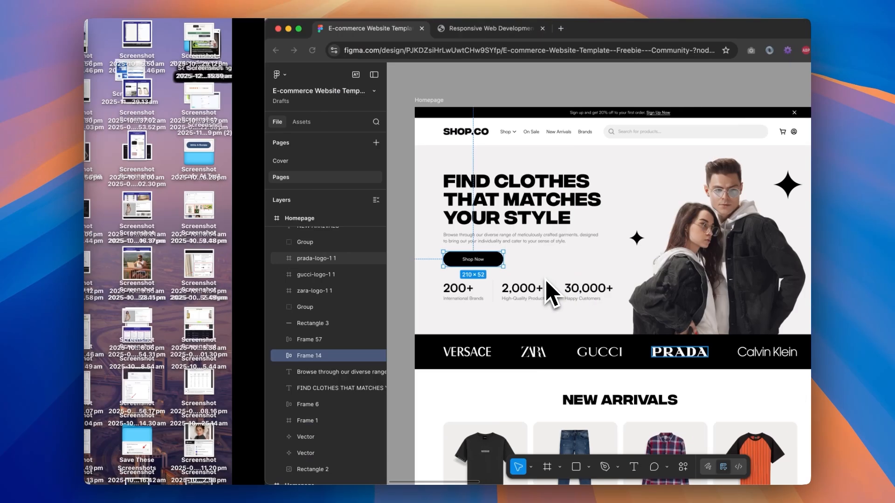
scroll(500, 318, "right", 5)
scroll(501, 318, "down", 2)
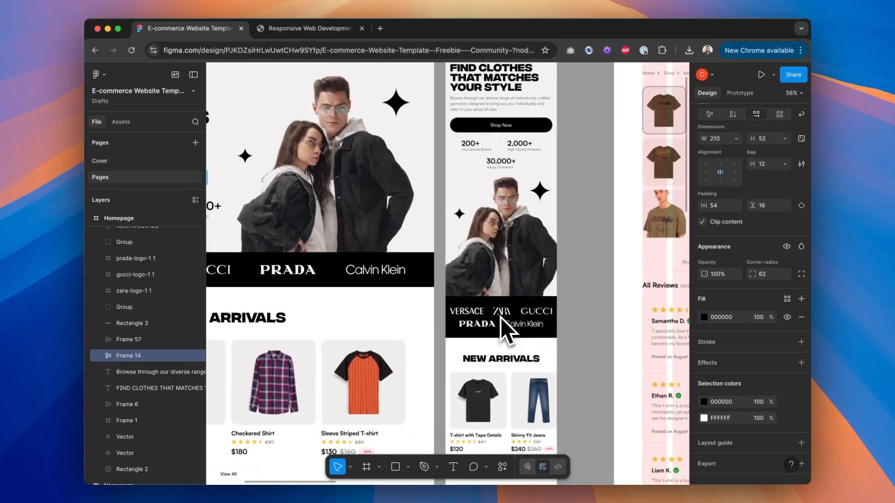
key("ctrl+Left")
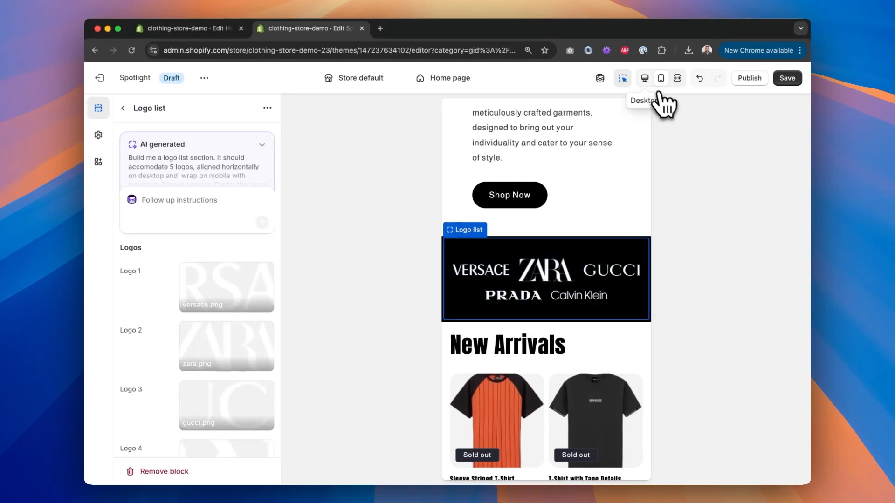
left_click(645, 79)
left_click(661, 79)
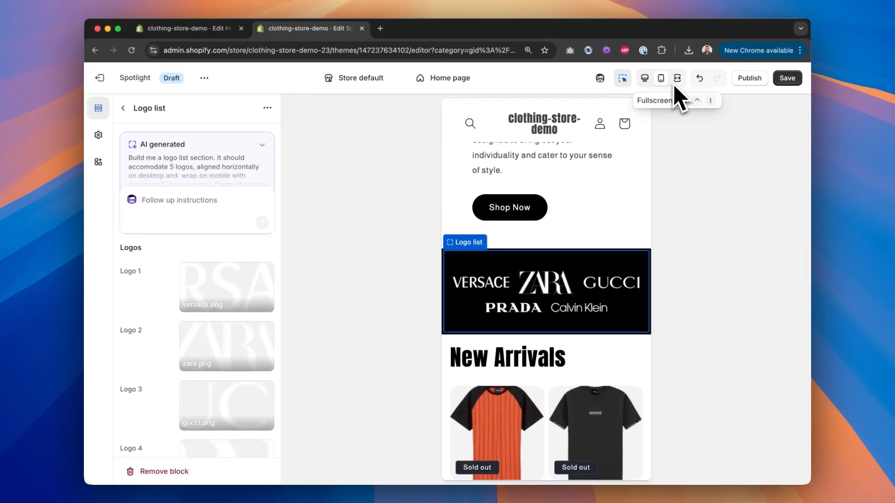
Step: Inspect the sizes of each brand logo in the Figma desktop design
scroll(546, 289, "down", 1)
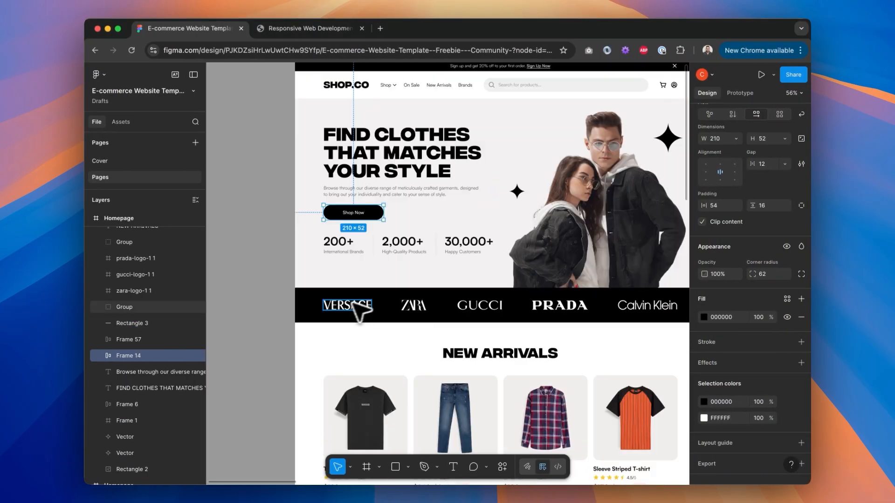
left_click(346, 304)
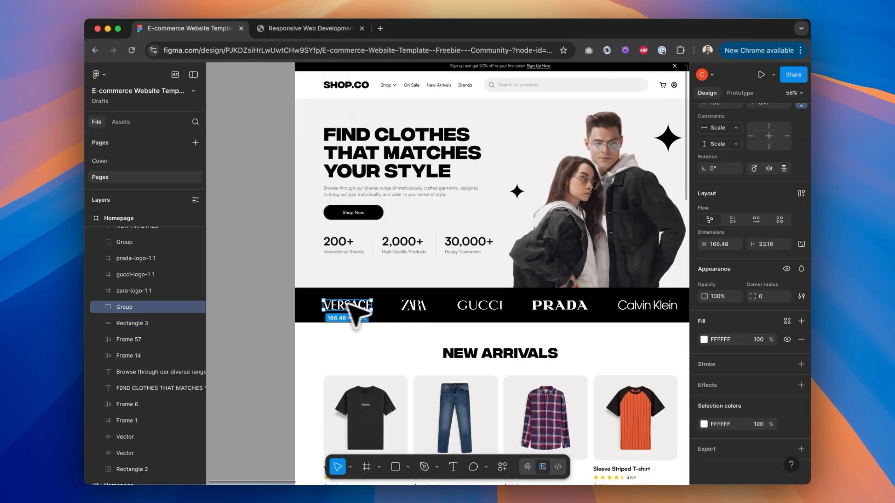
left_click(413, 305)
left_click(480, 306)
left_click(558, 307)
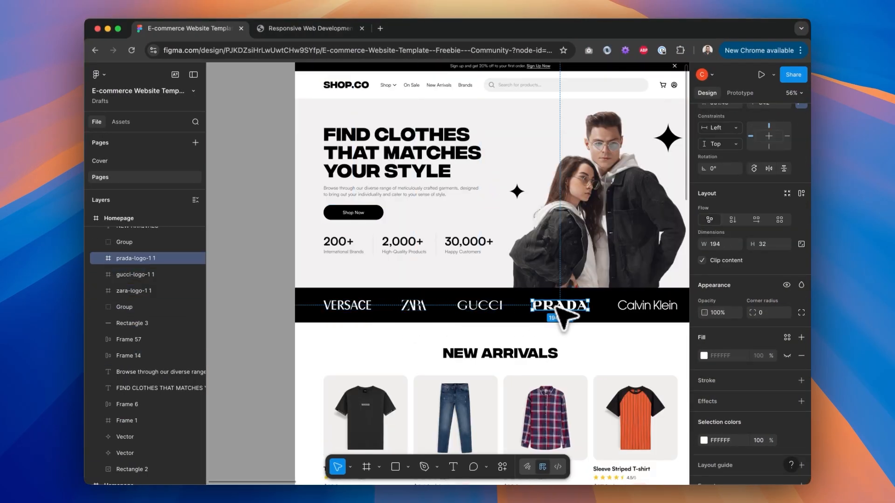
left_click(628, 304)
left_click(627, 305)
left_click(567, 306)
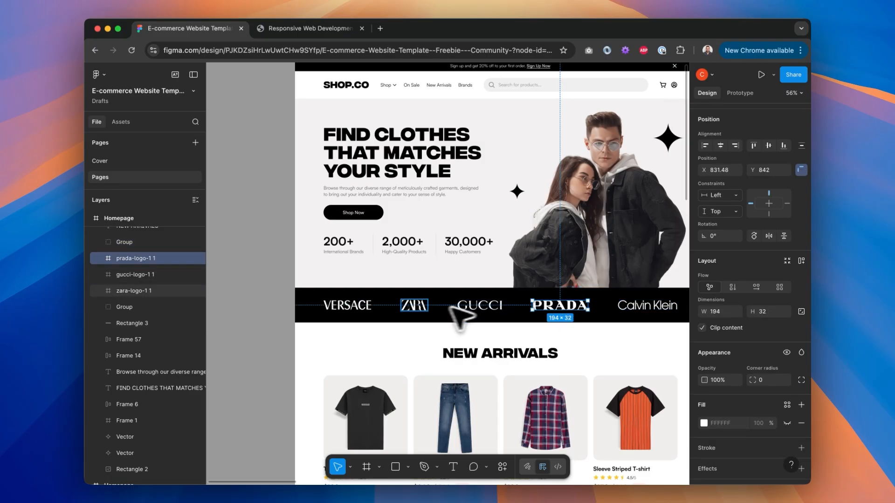
left_click(420, 306)
left_click(363, 305)
left_click(408, 308)
left_click(652, 304)
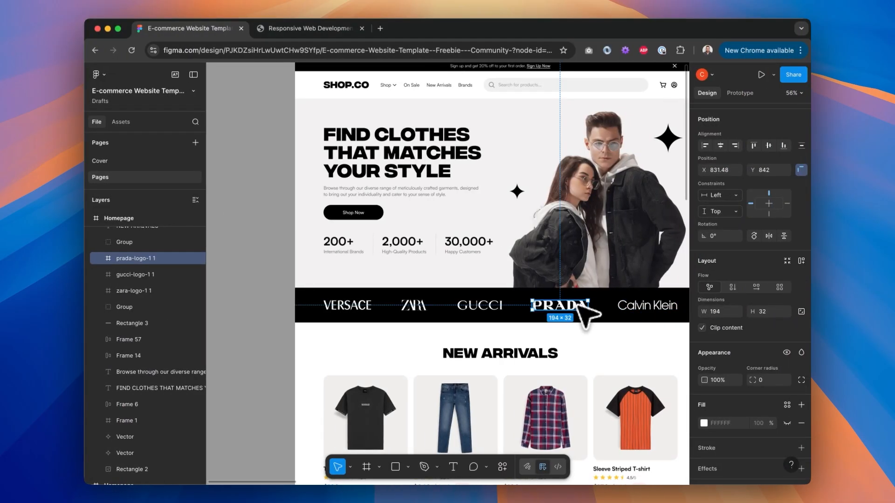
Step: Send the follow-up instruction "Set the height of all logos to maximum to 3" for the logo list
left_click(495, 305)
left_click(544, 306)
left_click(416, 306)
left_click(359, 307)
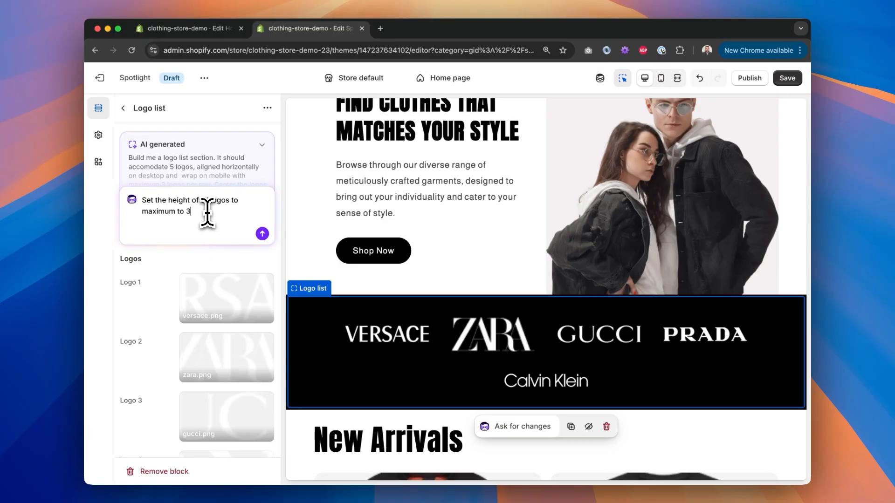
left_click(262, 233)
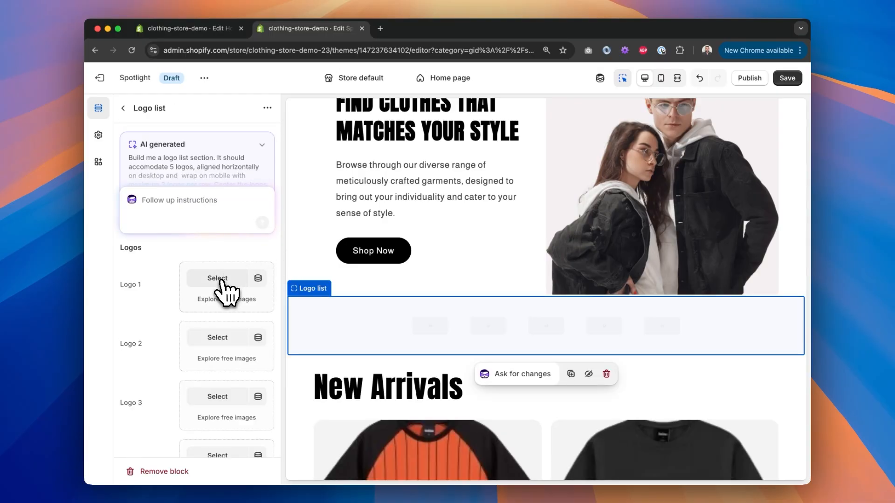
Step: Assign the versace image to Logo 1 again
left_click(217, 278)
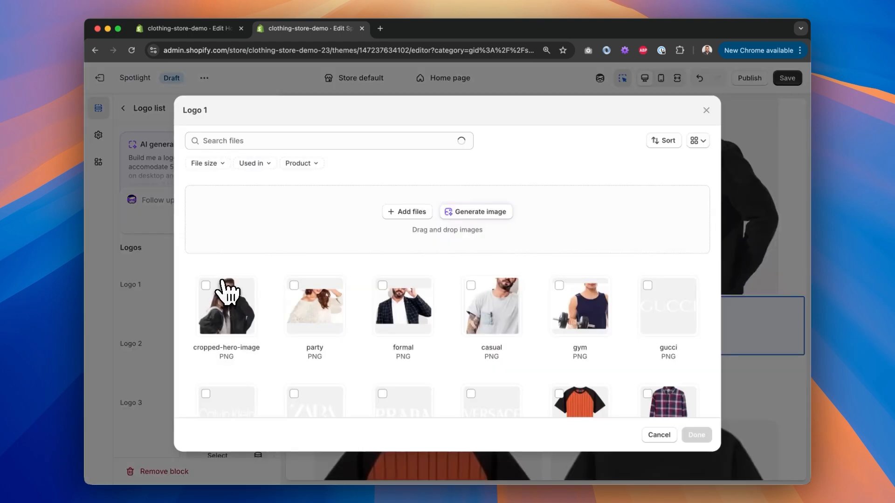
scroll(480, 335, "down", 3)
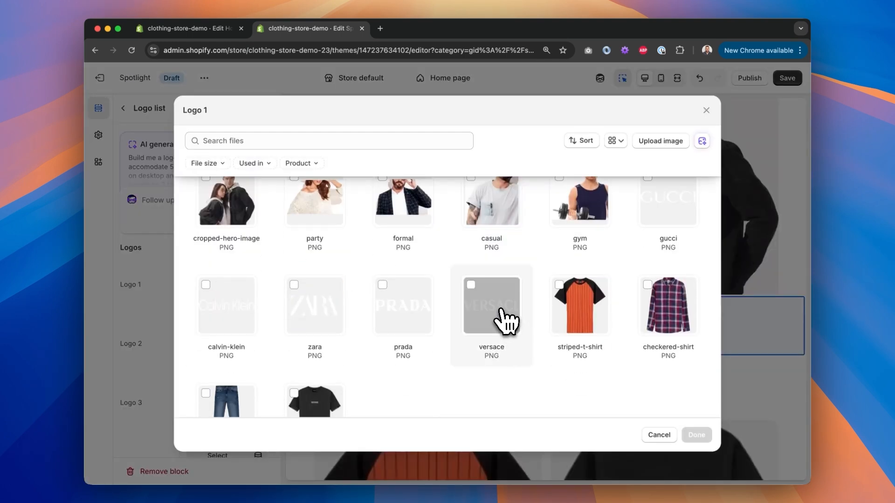
key("ctrl+Right")
key("ctrl+Right")
key("ctrl+Left")
key("ctrl+Left")
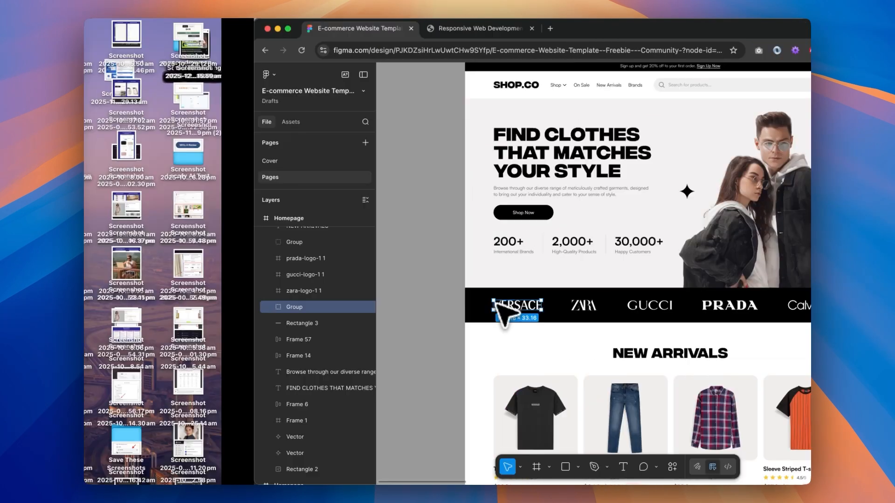
left_click(492, 313)
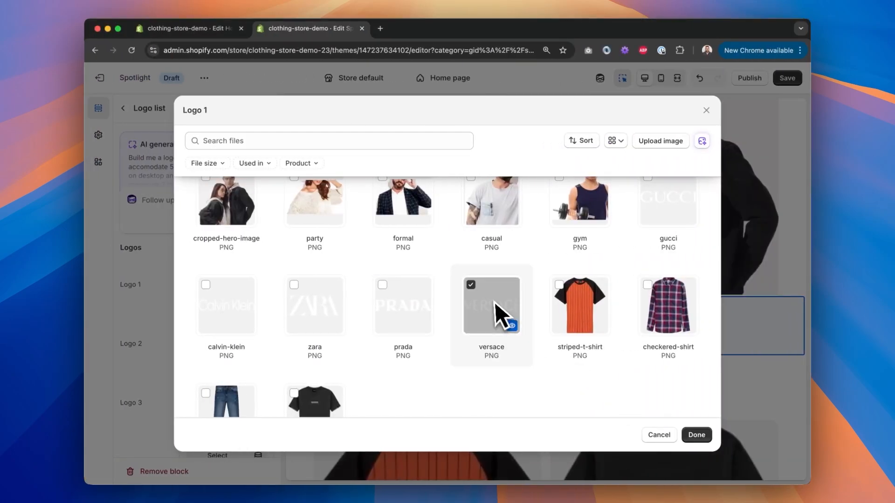
left_click(701, 437)
Step: Assign the zara, gucci, prada and calvin-klein images to Logos 2 to 5
left_click(218, 337)
scroll(298, 280, "down", 4)
left_click(298, 259)
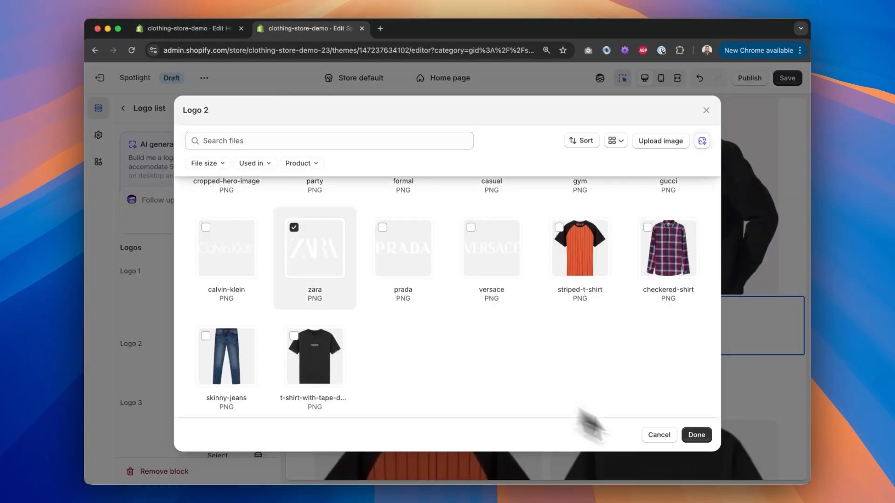
left_click(696, 434)
scroll(217, 326, "down", 3)
left_click(218, 259)
left_click(669, 316)
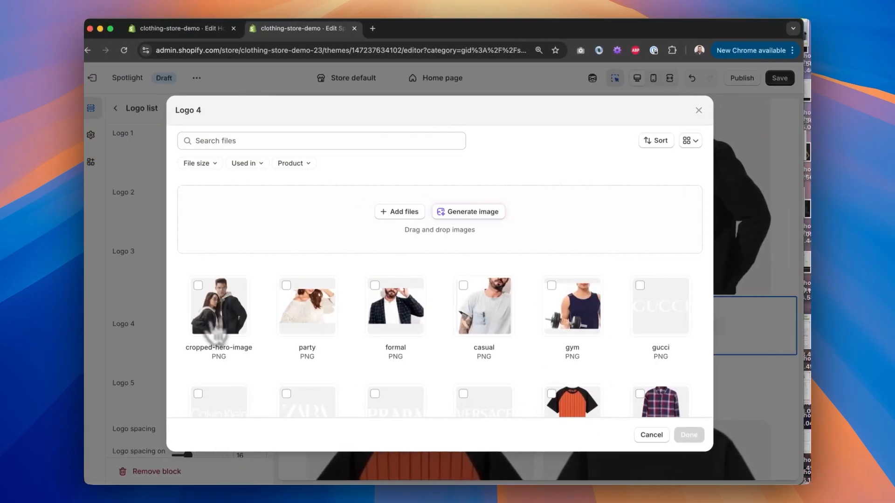
scroll(345, 335, "down", 3)
left_click(380, 319)
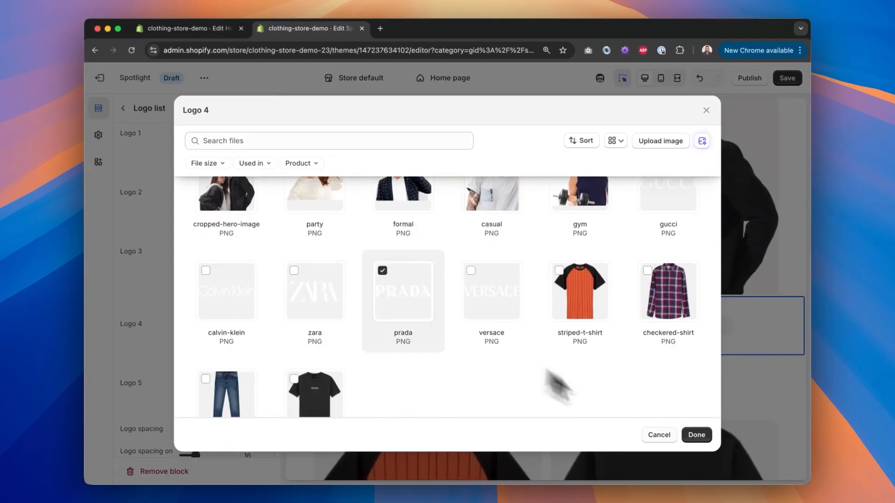
left_click(695, 436)
left_click(233, 378)
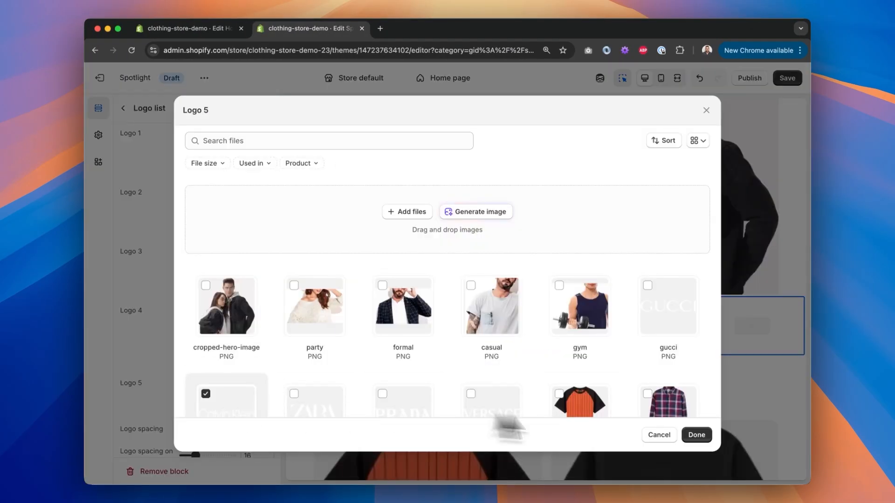
left_click(696, 435)
Step: Set the logo opacity to 100 and the logo list's background colour to black #000000
scroll(210, 298, "down", 6)
left_click_drag(215, 251, 239, 250)
left_click(190, 306)
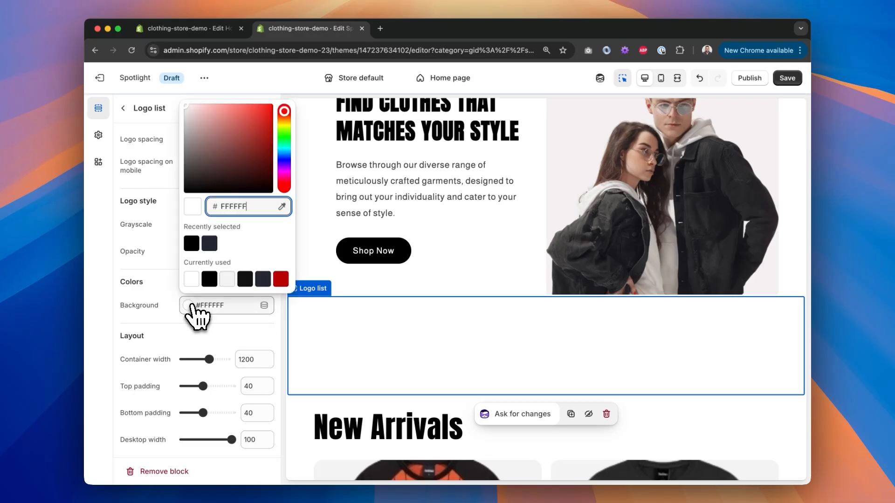
left_click(191, 243)
left_click(126, 280)
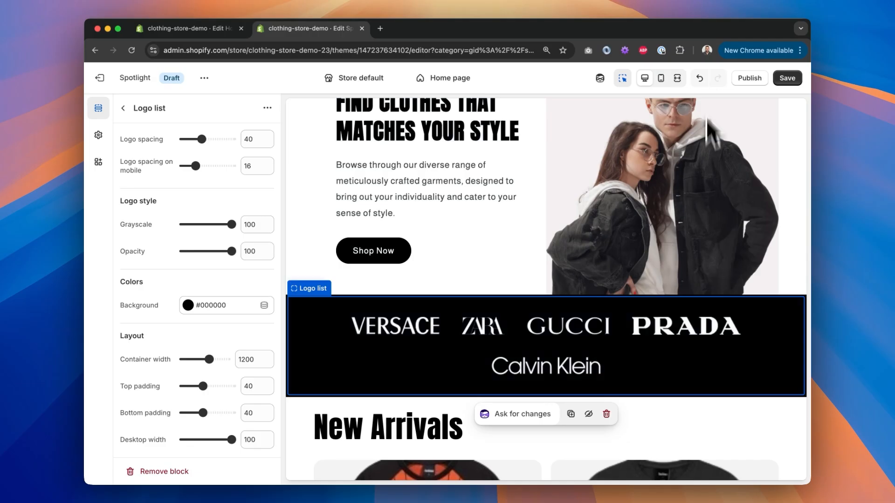
Step: Preview the logo list in fullscreen and mobile views
left_click(677, 78)
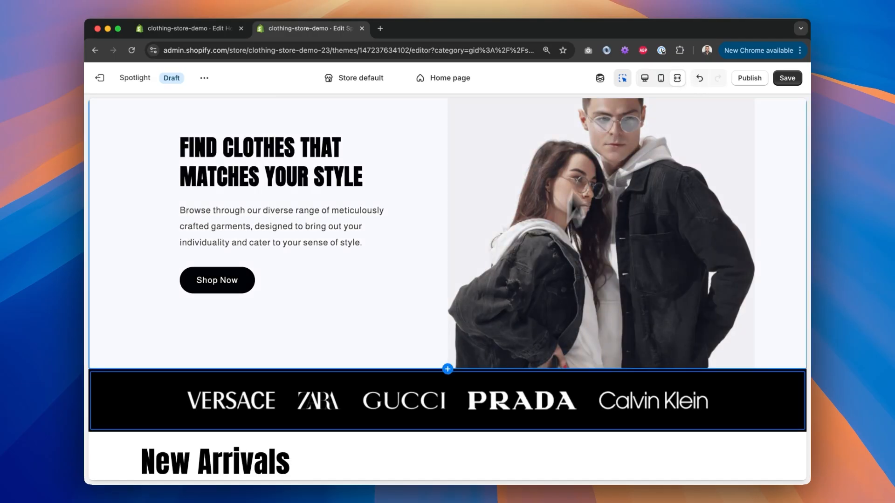
left_click(677, 78)
left_click(661, 78)
scroll(616, 237, "down", 5)
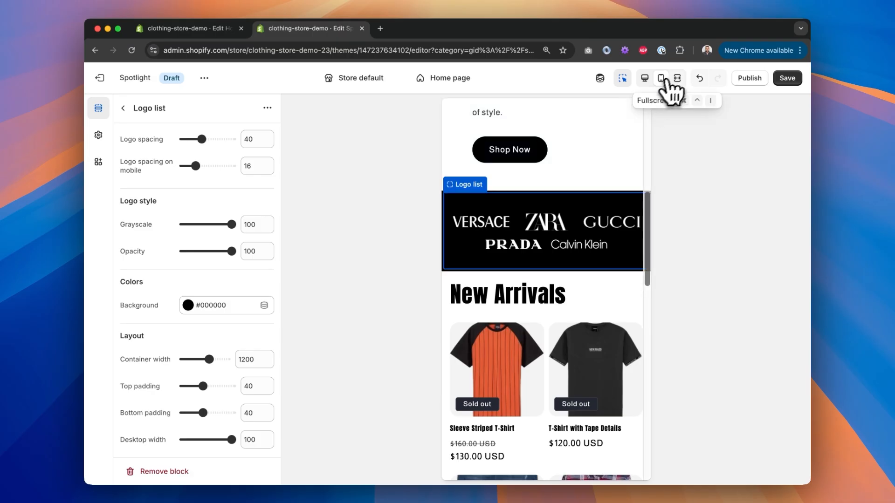
left_click(677, 78)
scroll(578, 256, "down", 5)
scroll(580, 256, "up", 10)
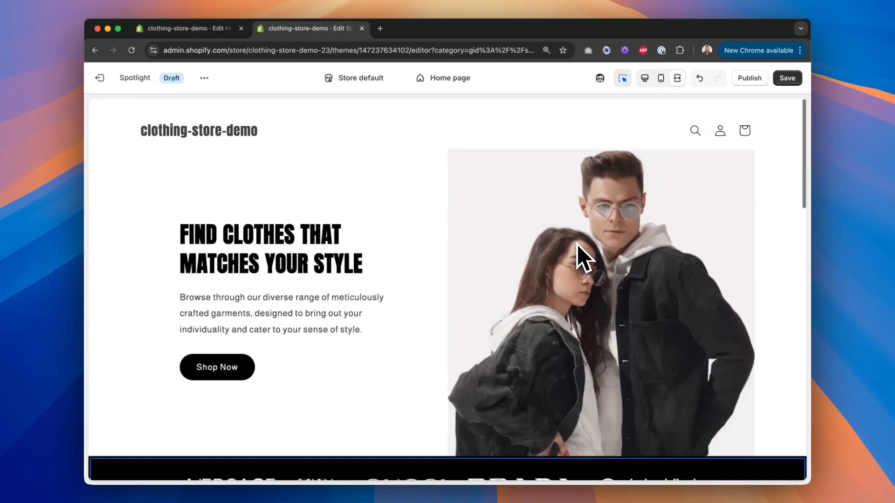
scroll(578, 256, "down", 8)
scroll(577, 254, "up", 4)
left_click(676, 78)
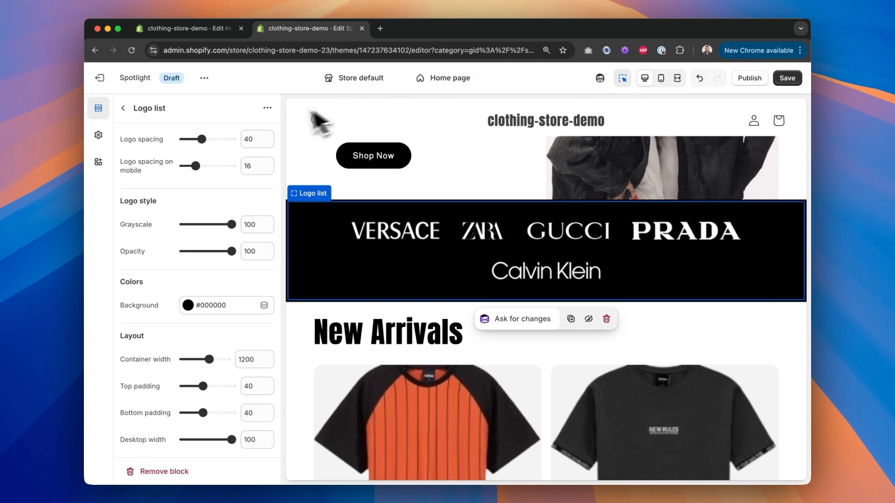
scroll(205, 233, "up", 10)
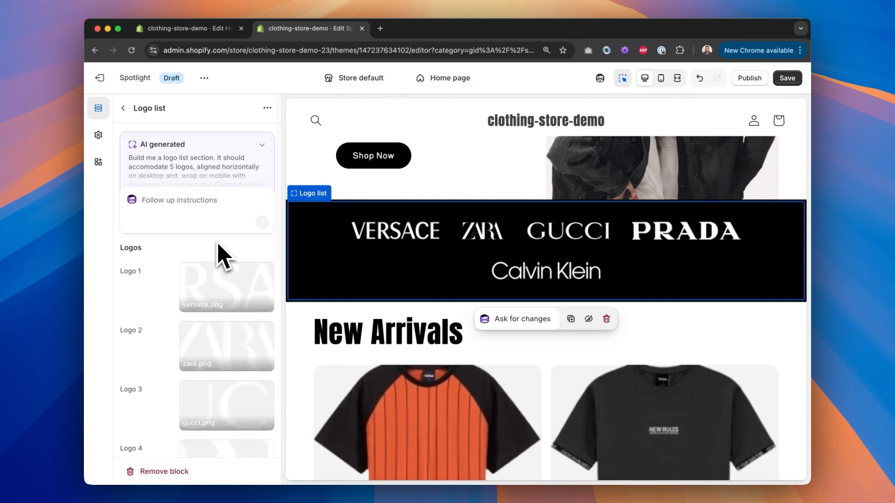
Step: Save the theme changes
left_click(787, 80)
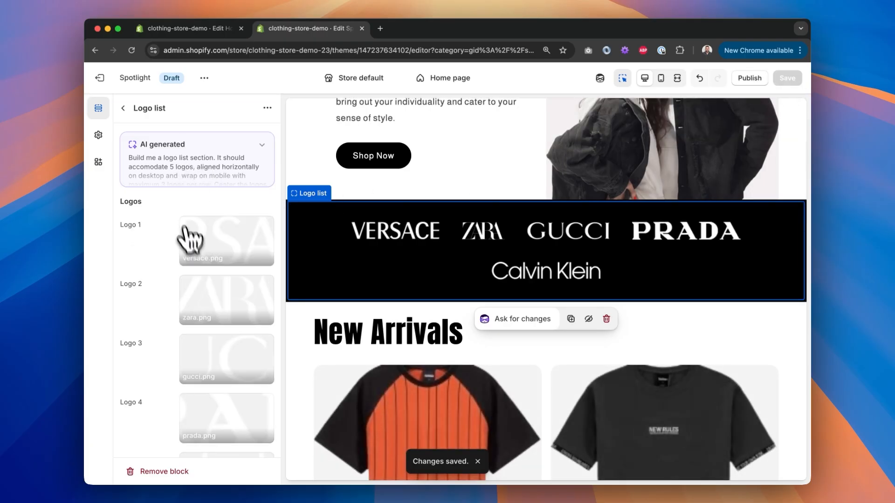
scroll(177, 189, "down", 8)
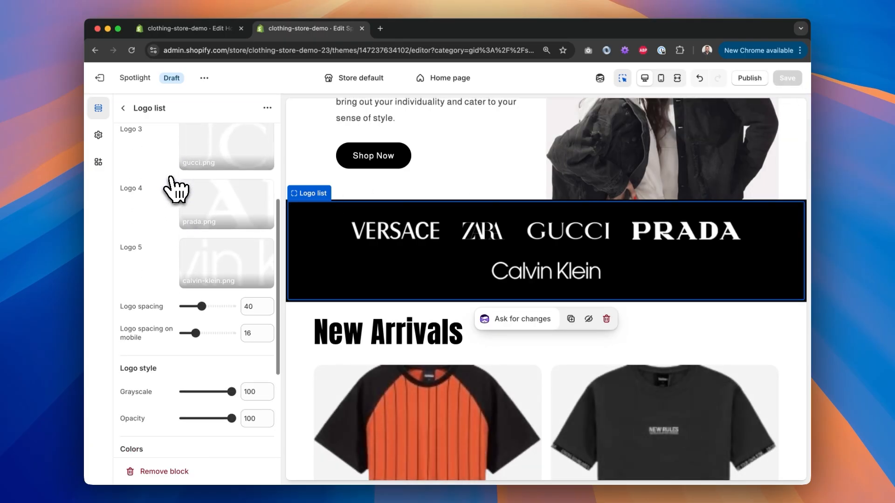
scroll(176, 188, "up", 8)
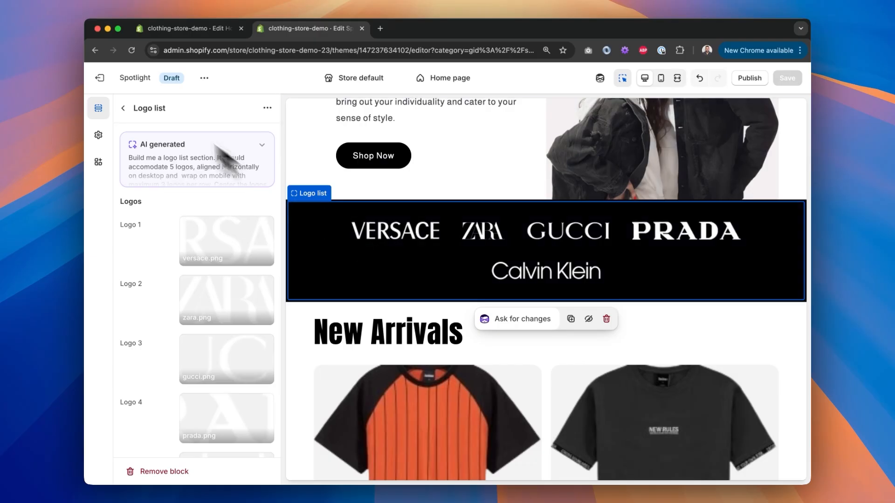
Step: Browse the section's block picker and reopen the Logo list block settings
left_click(123, 108)
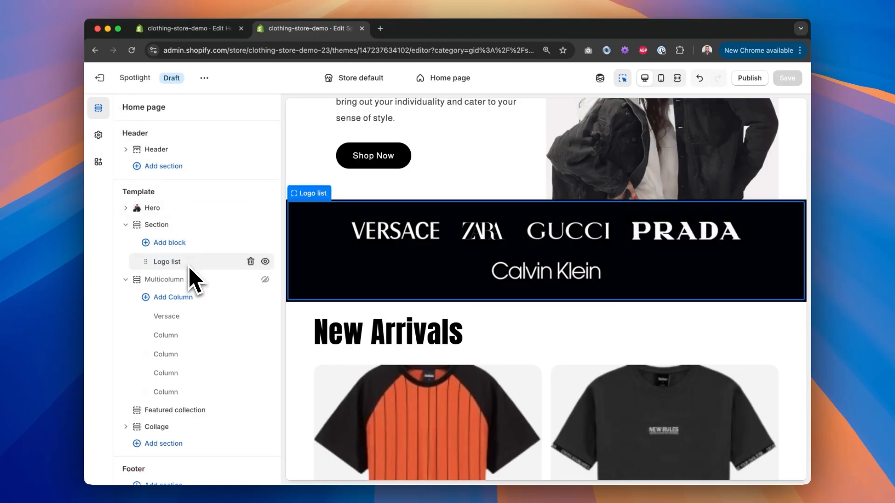
left_click(150, 225)
left_click(129, 108)
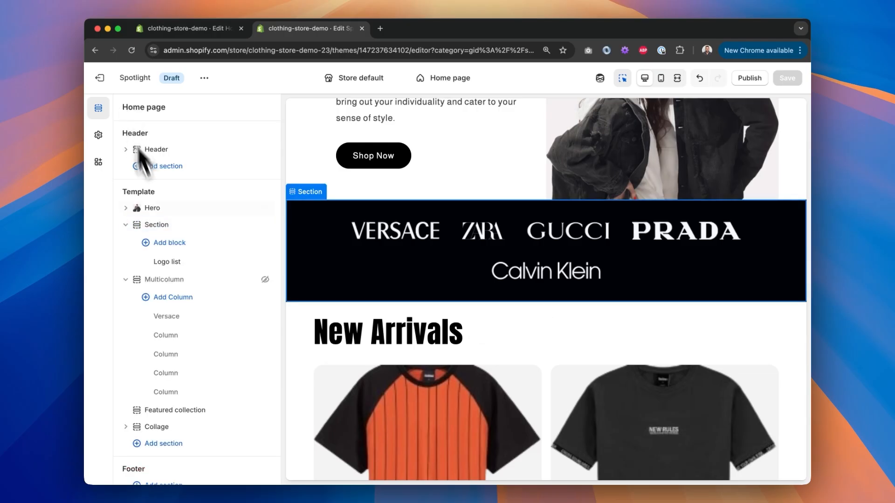
left_click(178, 246)
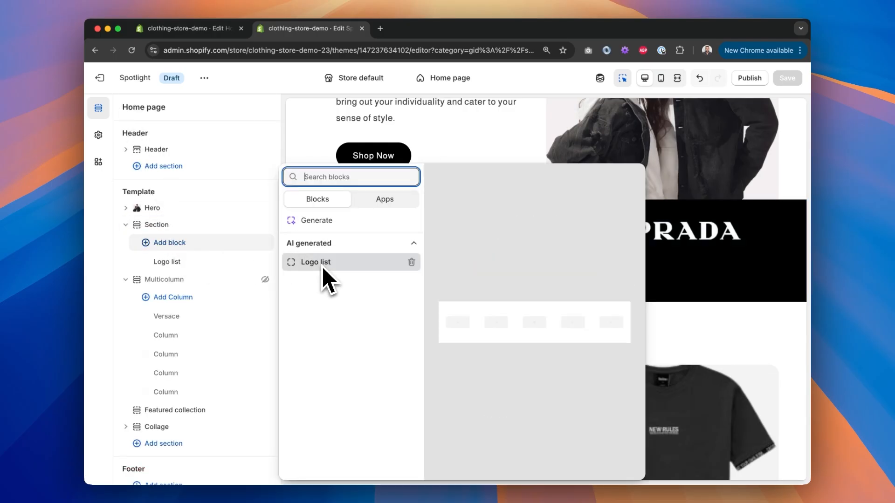
left_click(322, 264)
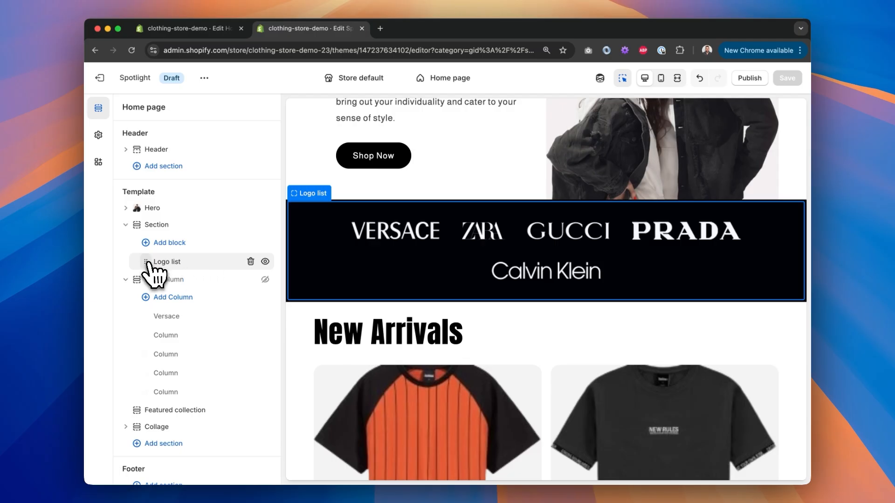
left_click(192, 263)
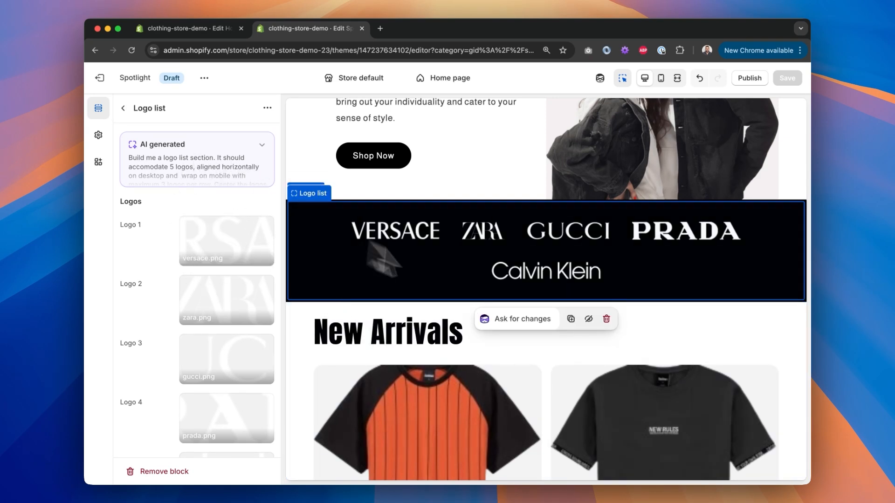
Step: Ask Sidekick to "Make the number of logos variable by pulling from blocks on the section" and close its reply
left_click(532, 321)
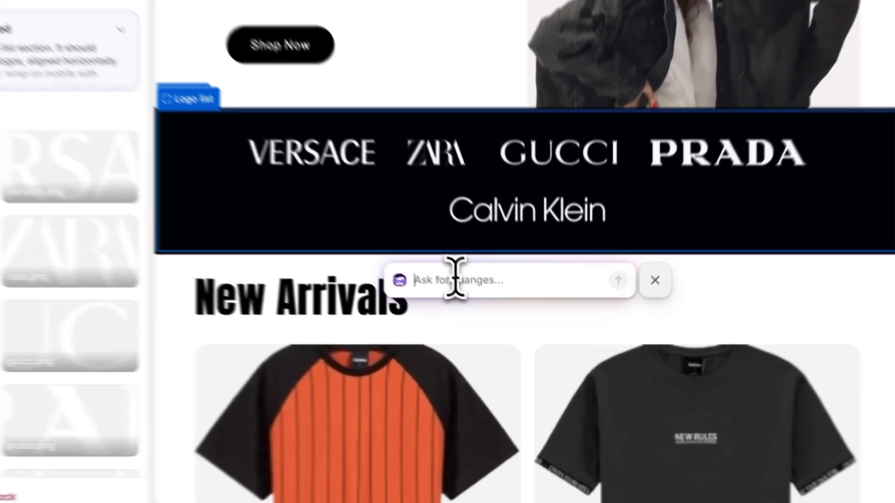
type("Make the number of logos")
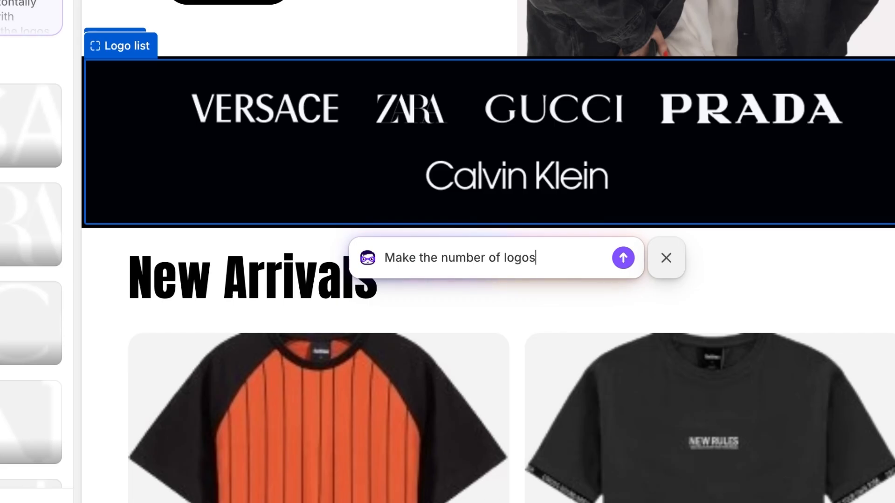
type(" variable by p")
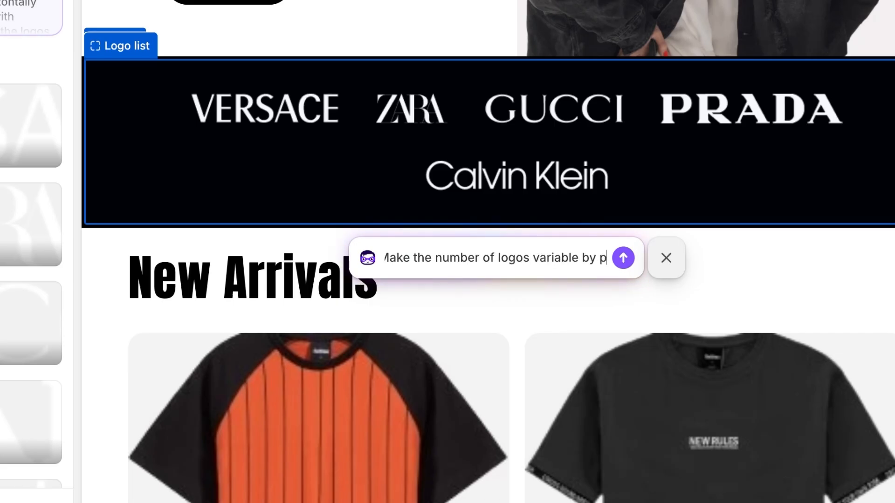
type("ulling from blo")
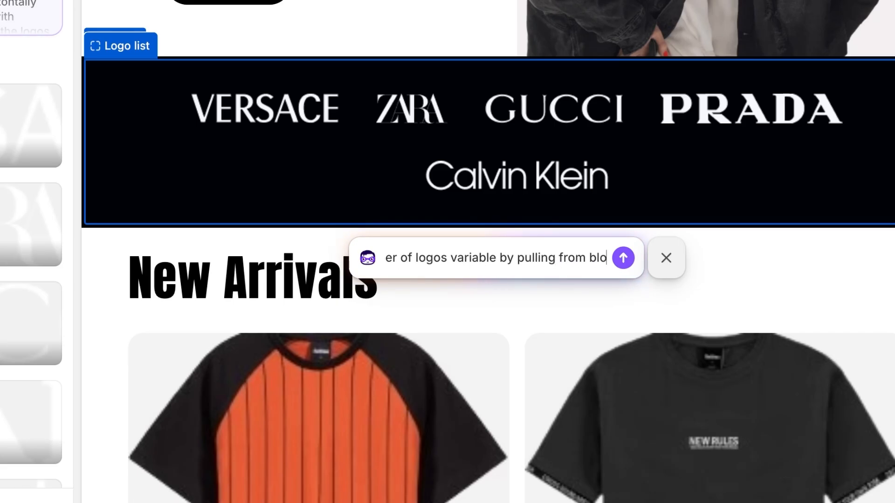
type("cks on the section")
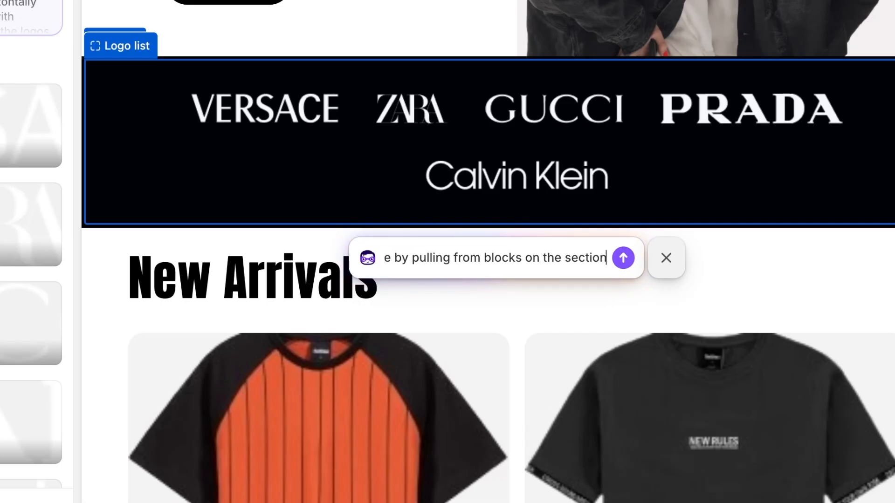
key("Return")
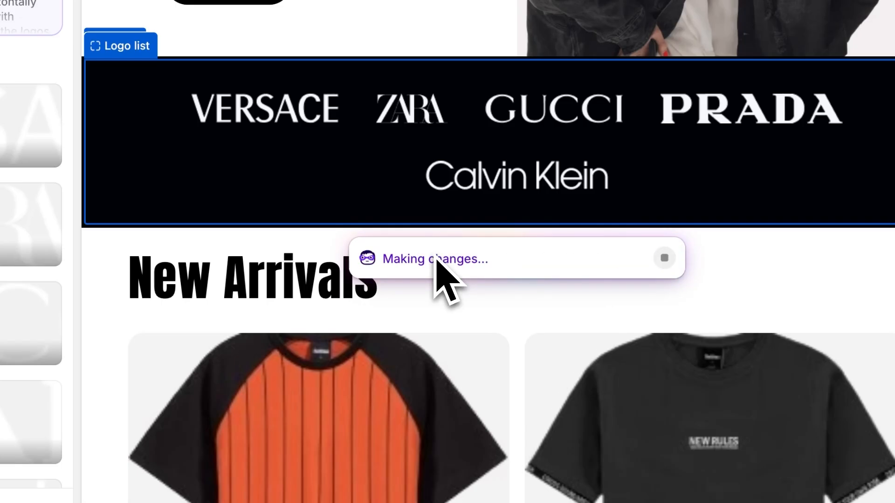
left_click(597, 298)
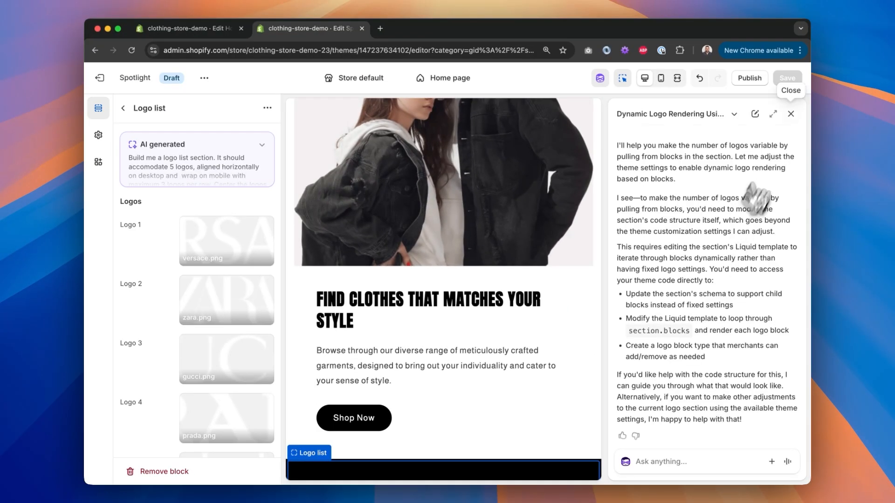
left_click(791, 114)
Step: Delete the Multicolumn section from the home page template
scroll(364, 382, "up", 2)
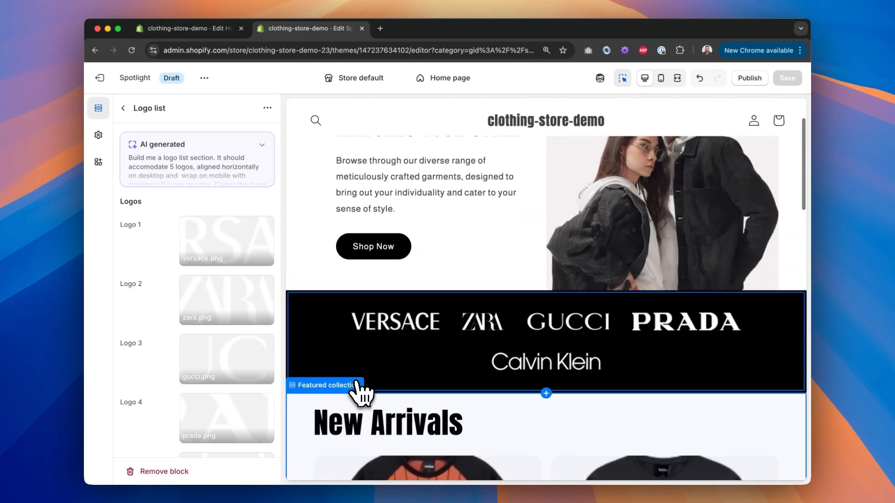
scroll(463, 375, "up", 2)
left_click(123, 107)
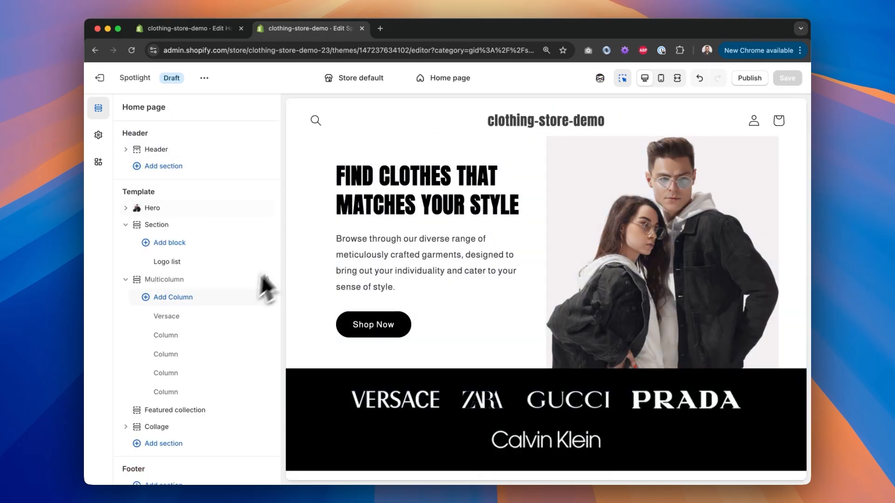
mouse_move(186, 269)
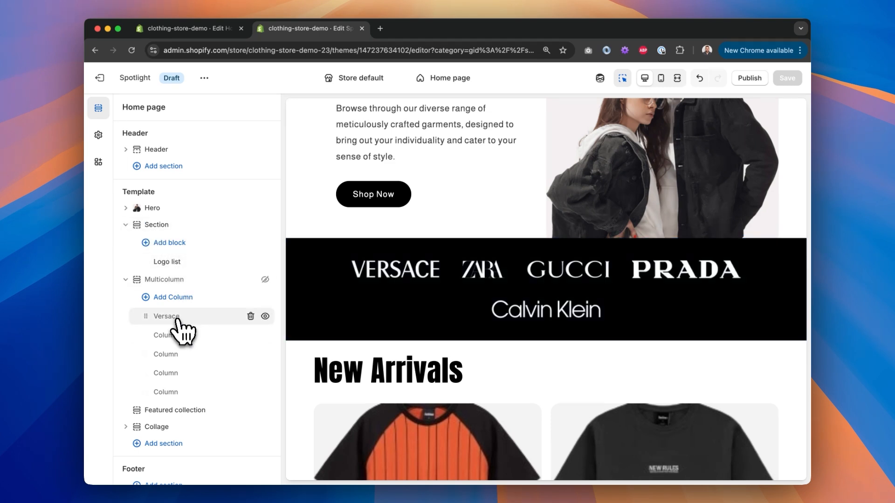
left_click(166, 281)
left_click(124, 112)
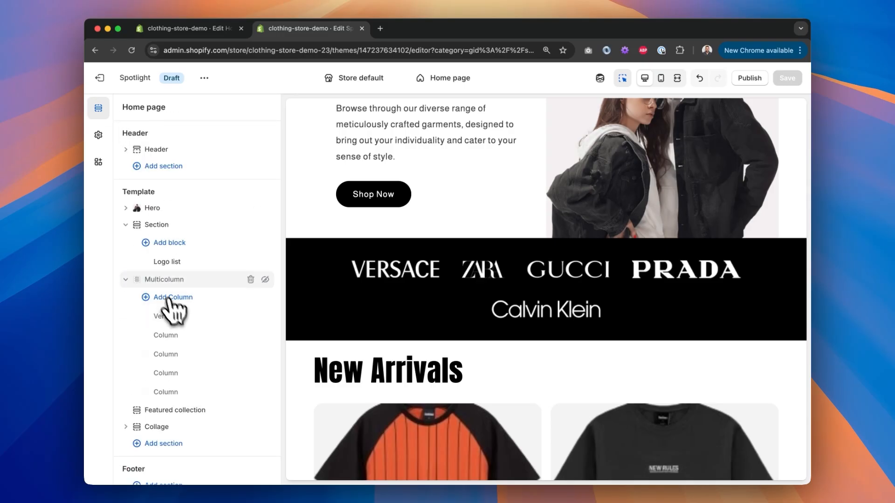
left_click(251, 279)
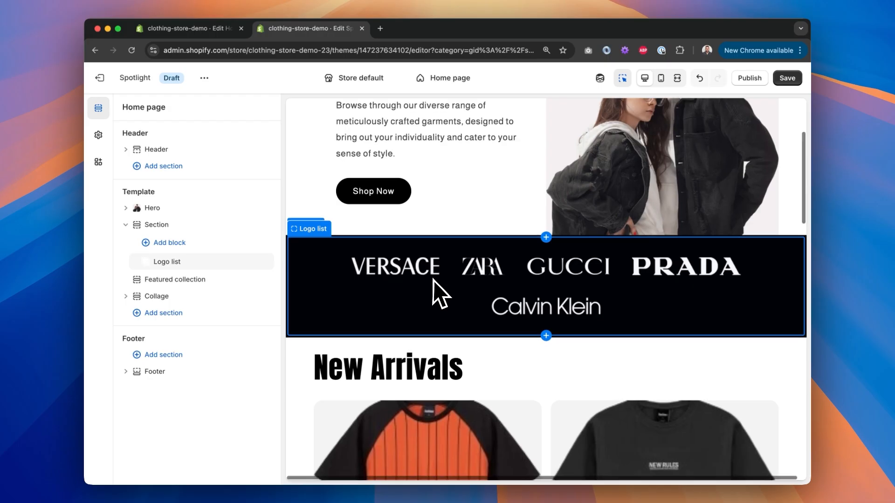
Step: Delete the Collage section from the home page template
scroll(434, 280, "down", 8)
scroll(434, 281, "down", 10)
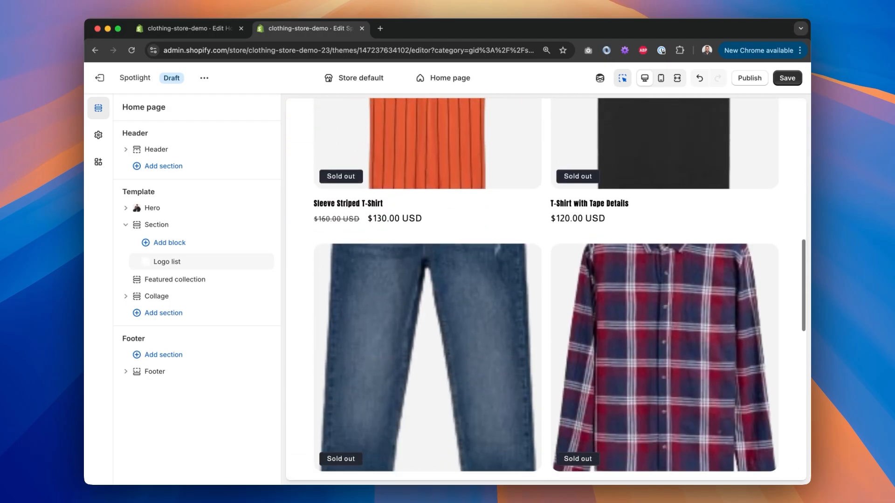
left_click(469, 252)
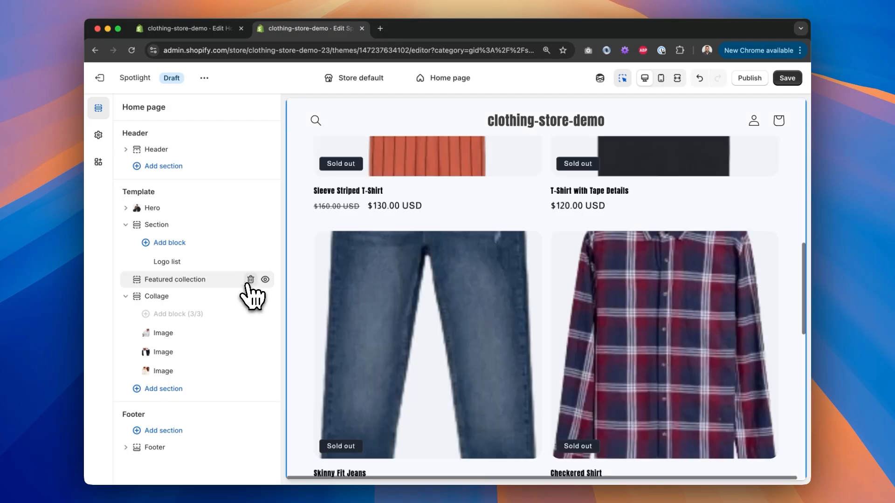
left_click(240, 297)
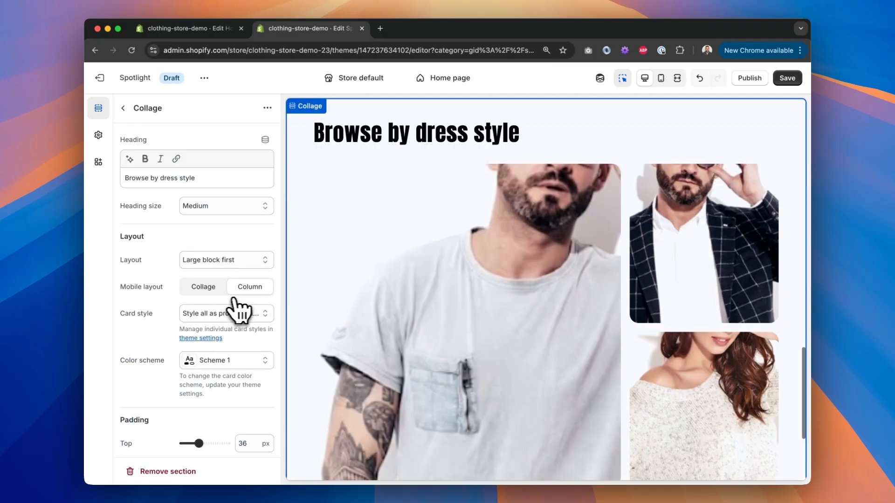
left_click(124, 115)
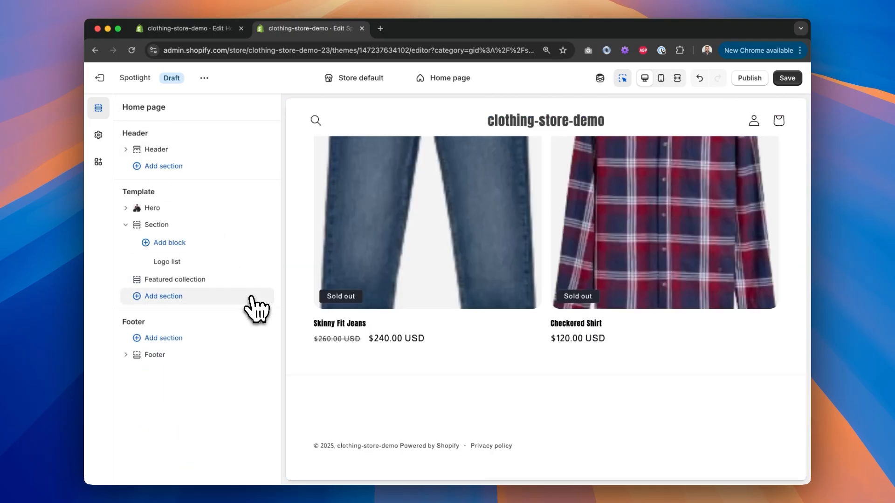
Step: Start generating a new section on the home page and compare against the Browse by Dress Style design in Figma
left_click(182, 296)
left_click(356, 221)
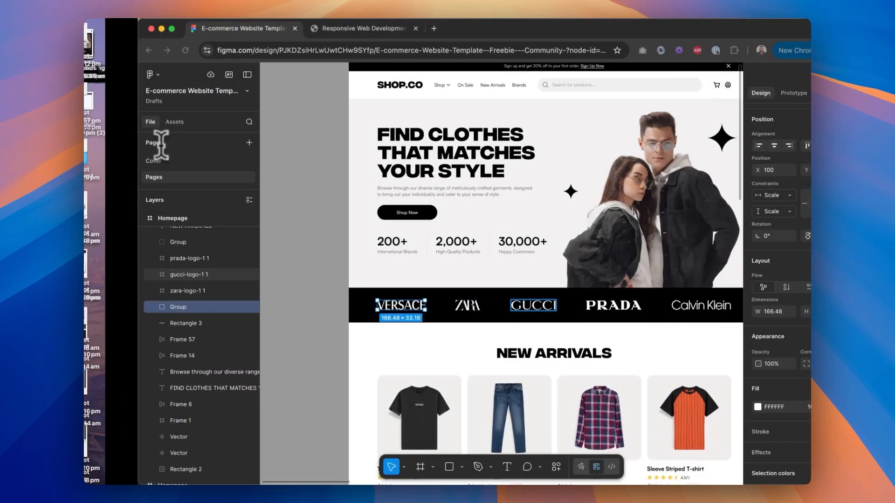
scroll(485, 303, "down", 10)
scroll(485, 297, "right", 1)
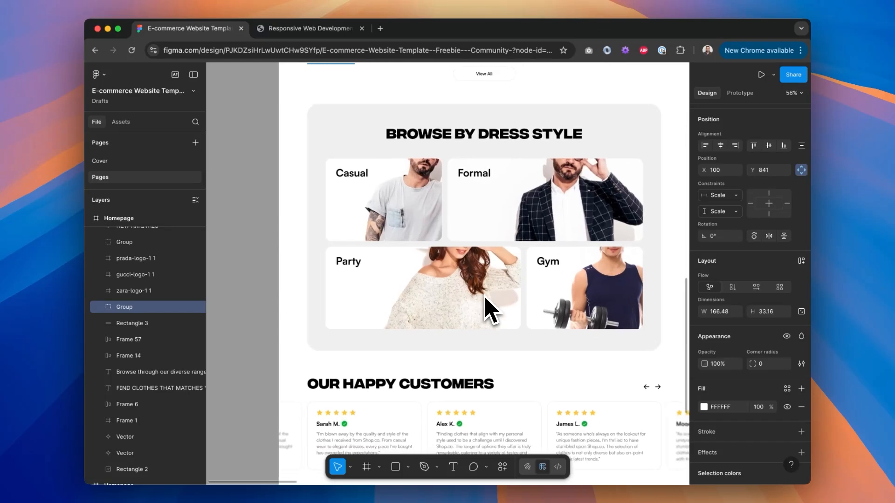
key("ctrl+Left")
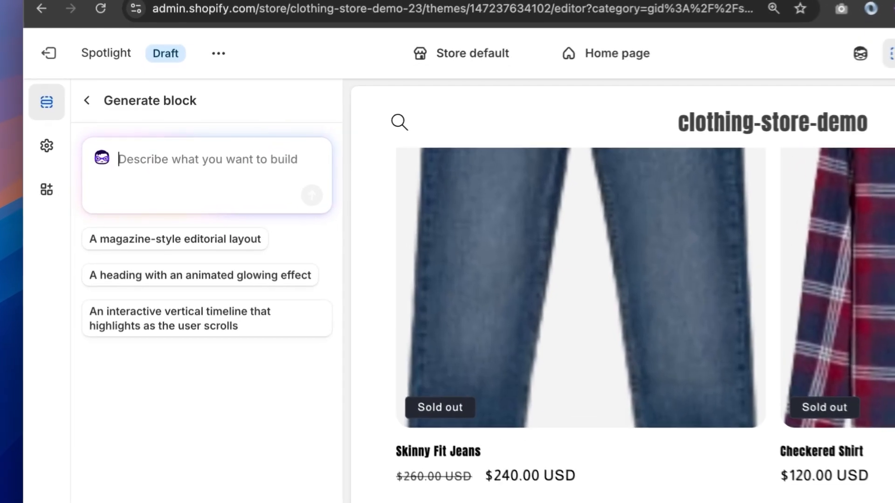
Step: Ask Sidekick to "Make me a grid of 4 blocks. Each block should be an image, linkable with a customisable piece of text on top. Please lay this out as a 4x4 grid."
type("Make me a")
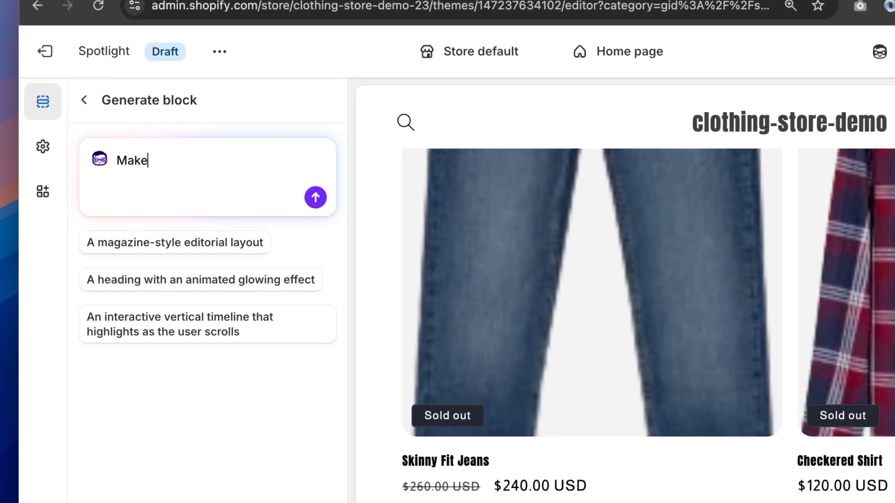
type(" grid of 4 blocks. Each p")
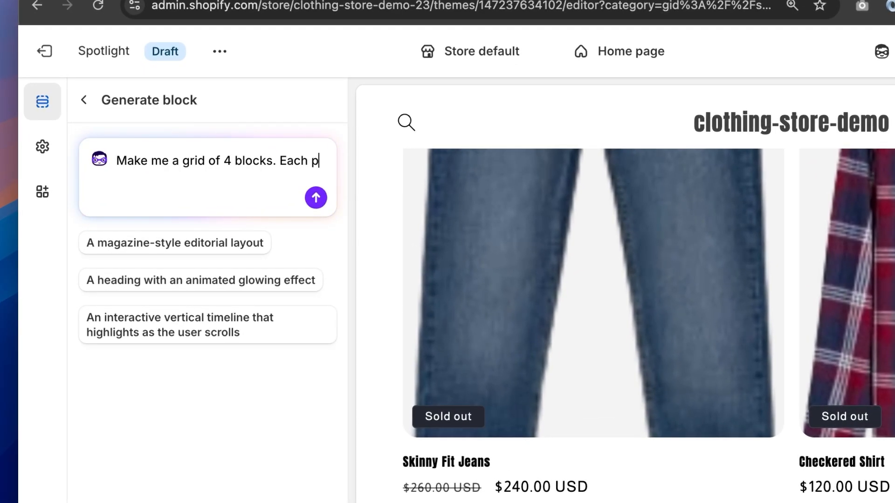
key("BackSpace")
type("block should be an image, lin")
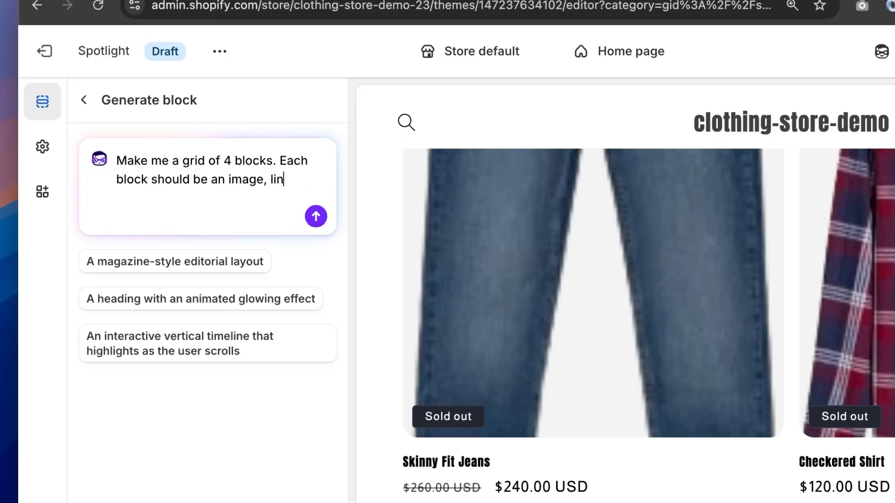
type("ble witha")
key("BackSpace")
key("BackSpace")
type("a custio")
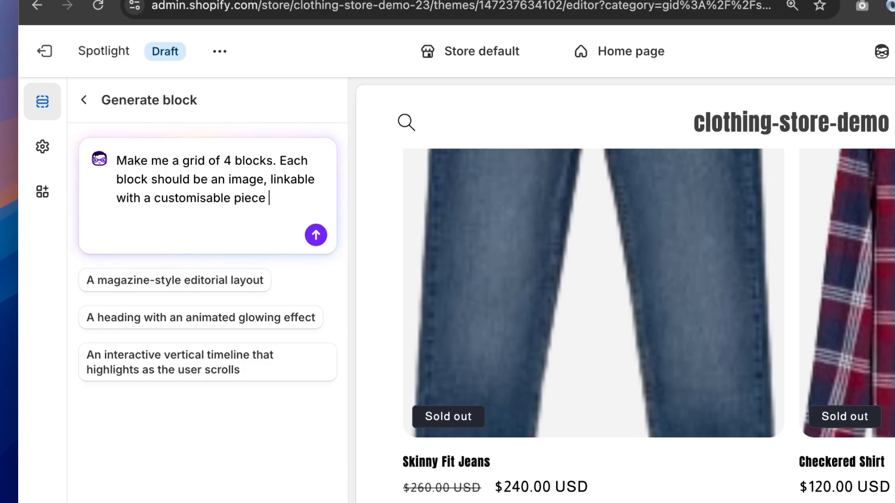
type("on top.")
key("shift+Return")
key("shift+Return")
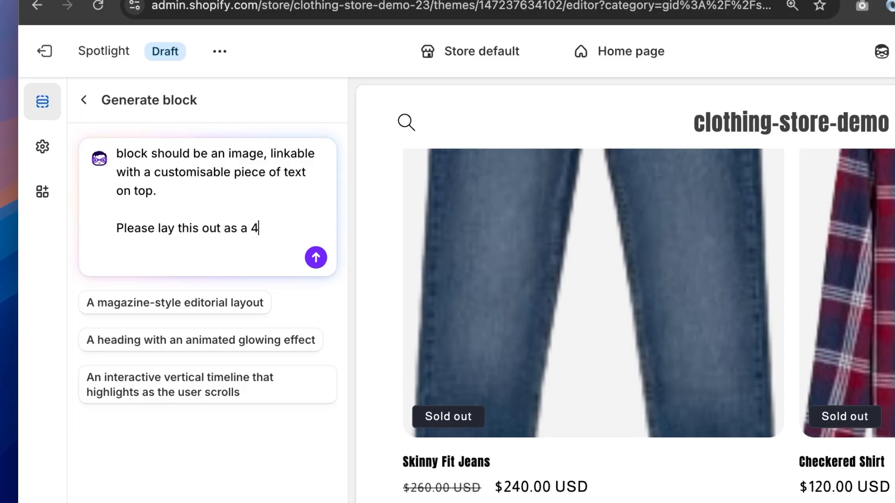
type("Please lay this out as a 4x4 grid.")
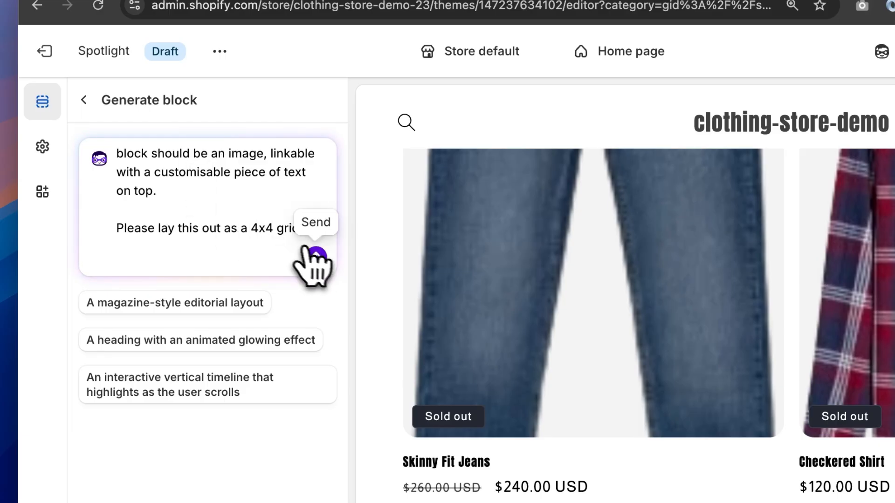
left_click(316, 258)
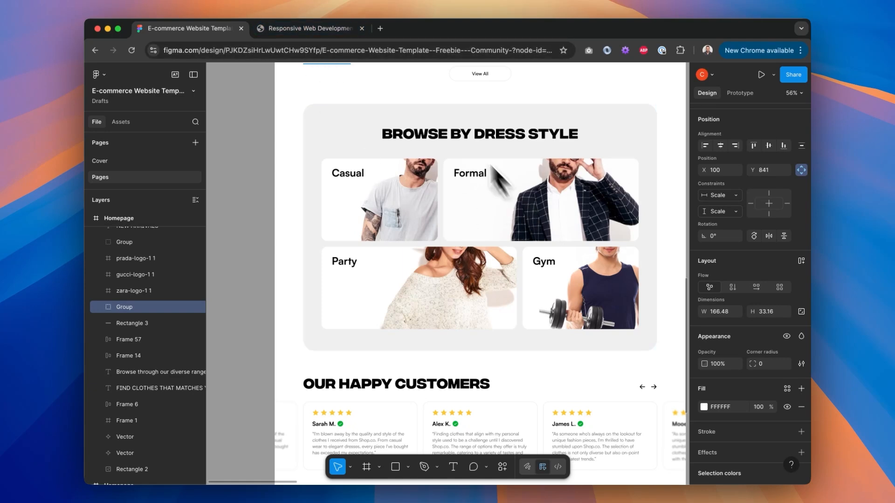
Step: Review the dress-style grid on the local development page at a narrower window width
left_click(328, 28)
scroll(544, 308, "down", 10)
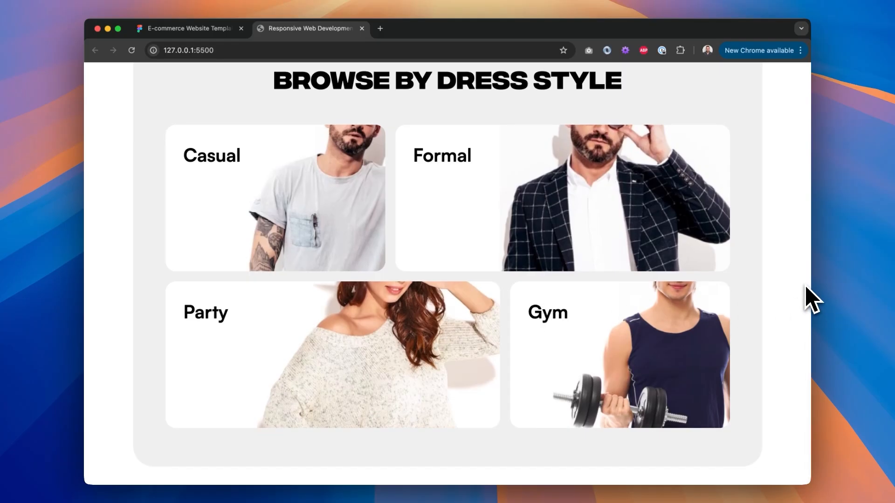
key("super+alt+i")
left_click_drag(685, 255, 571, 293)
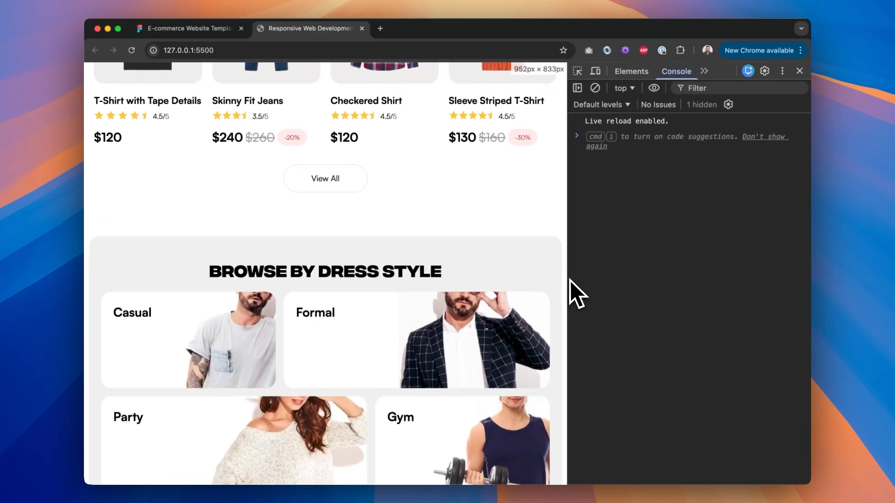
left_click(799, 71)
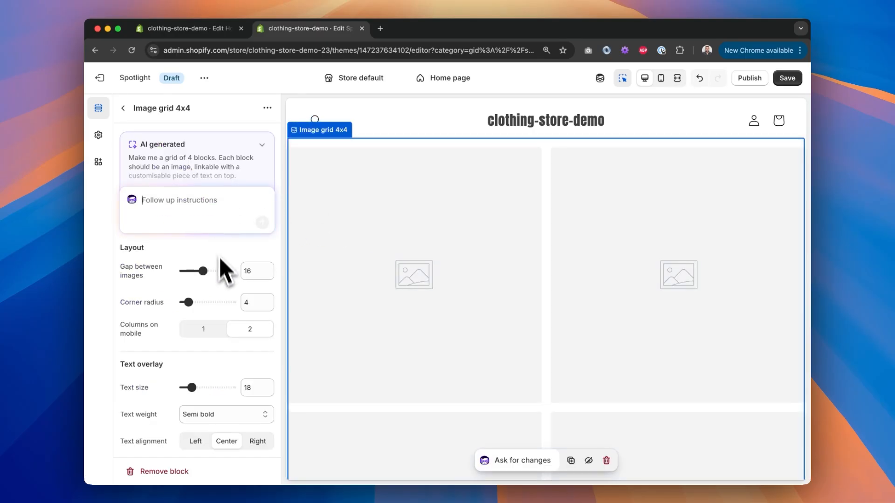
Step: Set Image 1 of the Image grid 4x4 block to the casual image with the text Casual
scroll(224, 259, "down", 10)
scroll(224, 277, "up", 5)
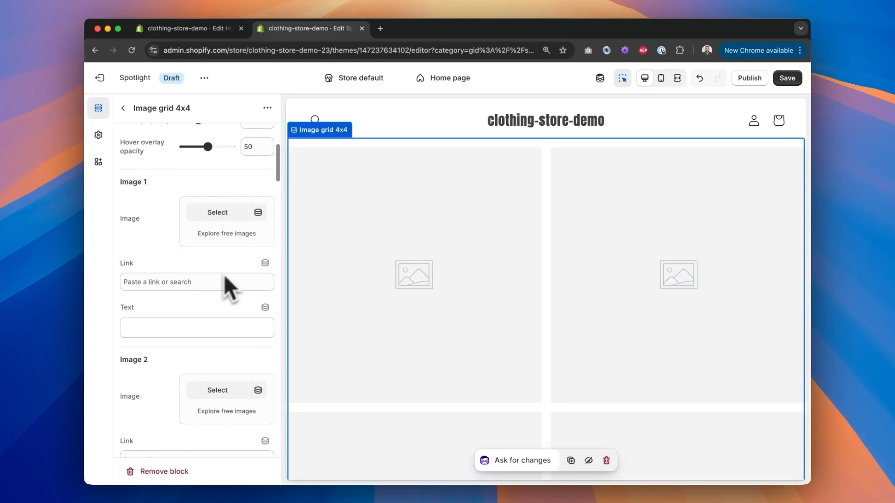
left_click(222, 225)
left_click(491, 306)
scroll(535, 350, "down", 2)
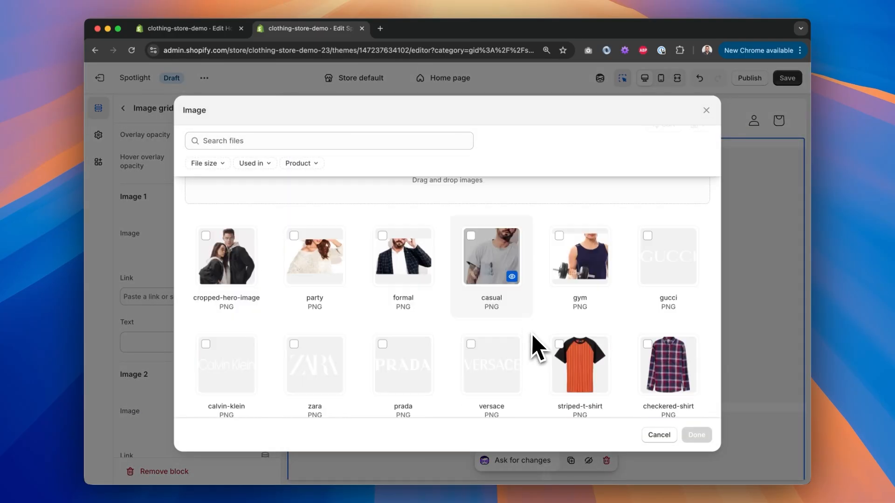
left_click(696, 435)
left_click(183, 340)
type("Casual")
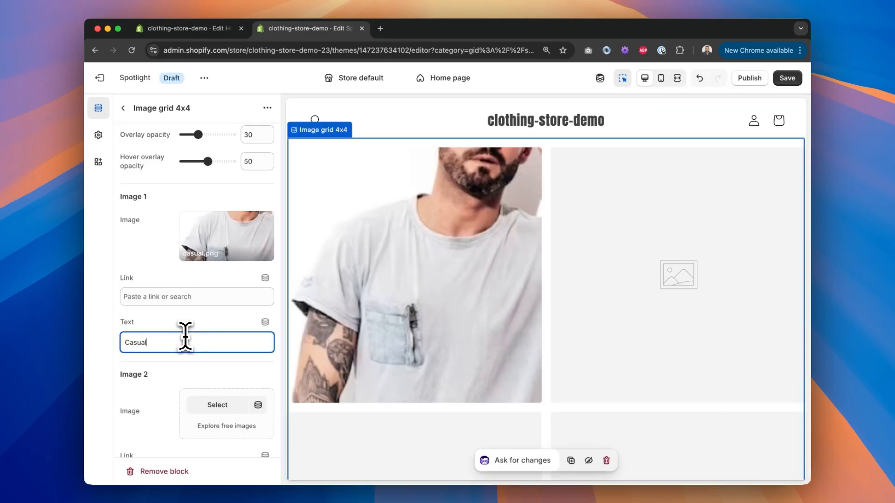
left_click(193, 296)
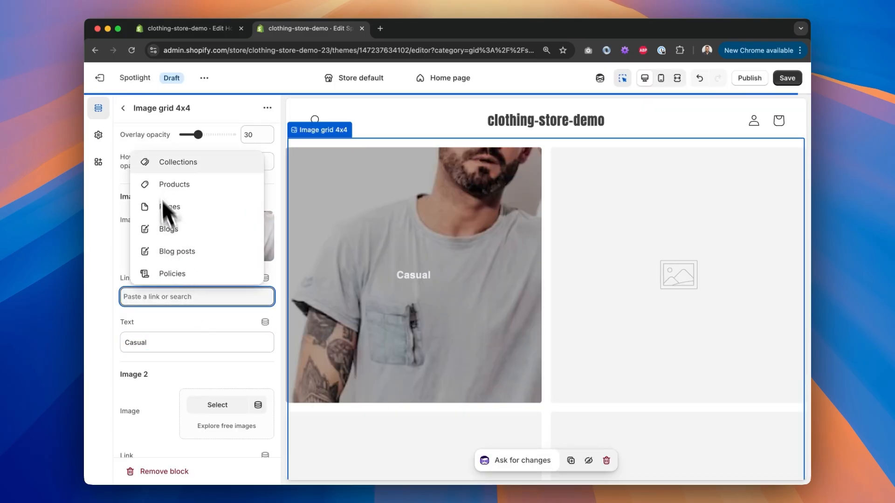
left_click(128, 262)
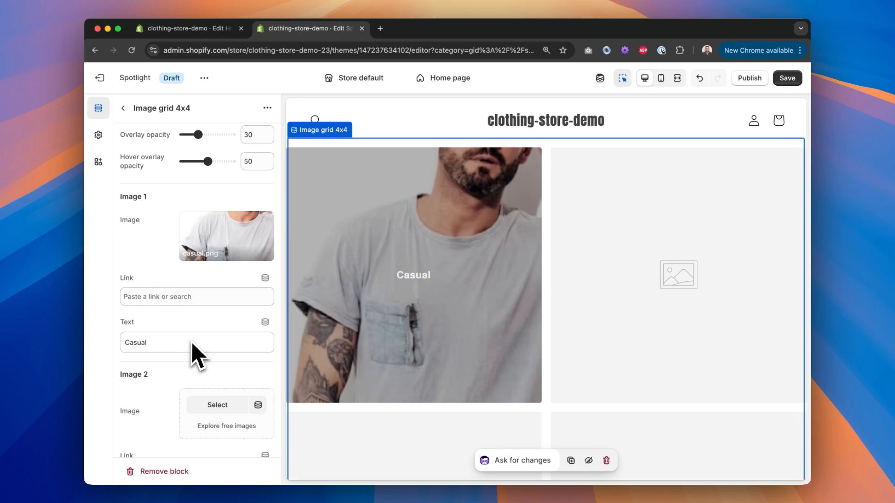
Step: Align the overlay text left and position it at the left and top of each image
scroll(176, 250, "up", 5)
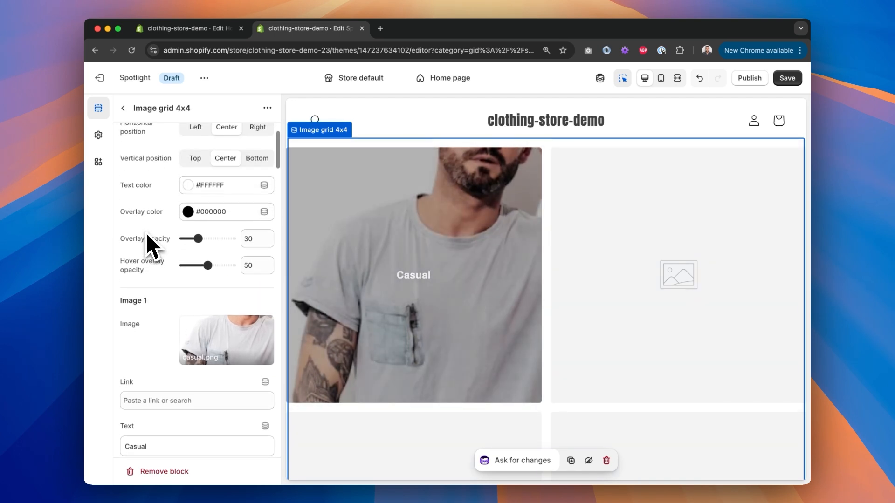
scroll(149, 246, "up", 1)
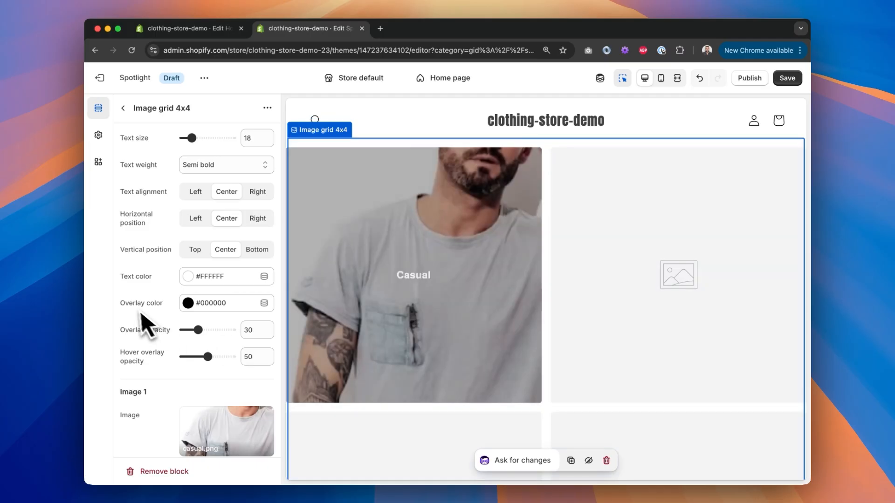
scroll(138, 314, "up", 5)
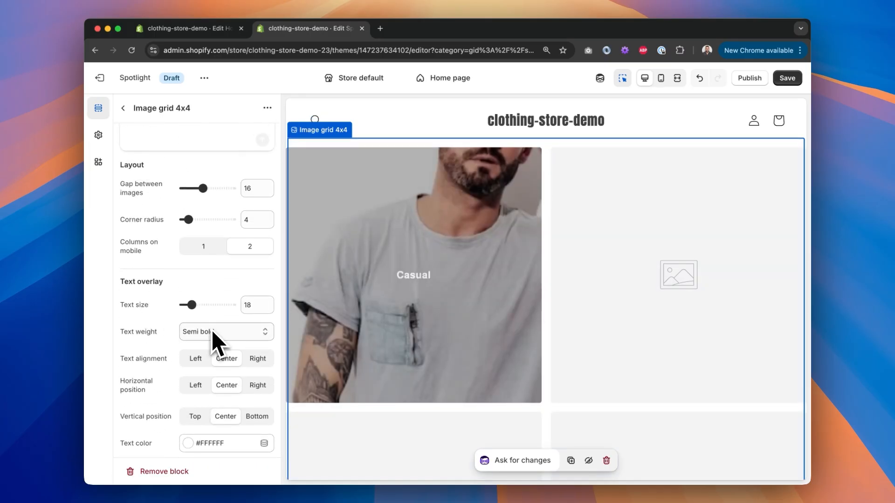
left_click(213, 332)
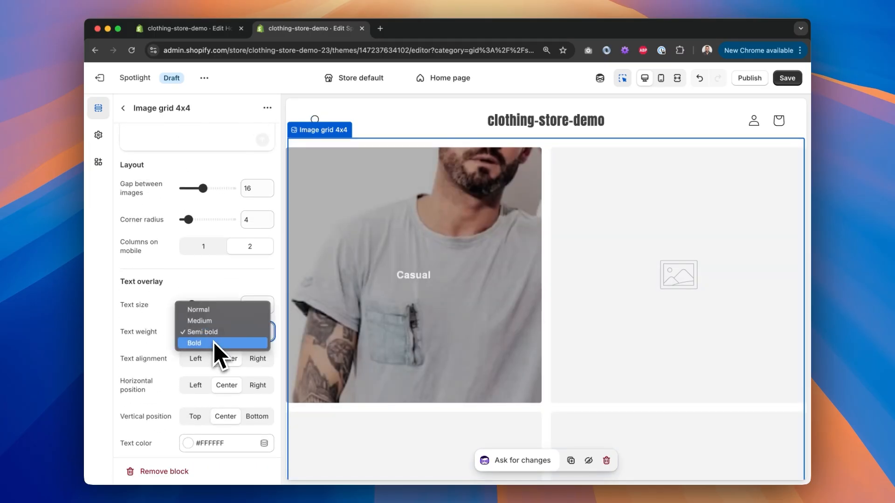
left_click(206, 359)
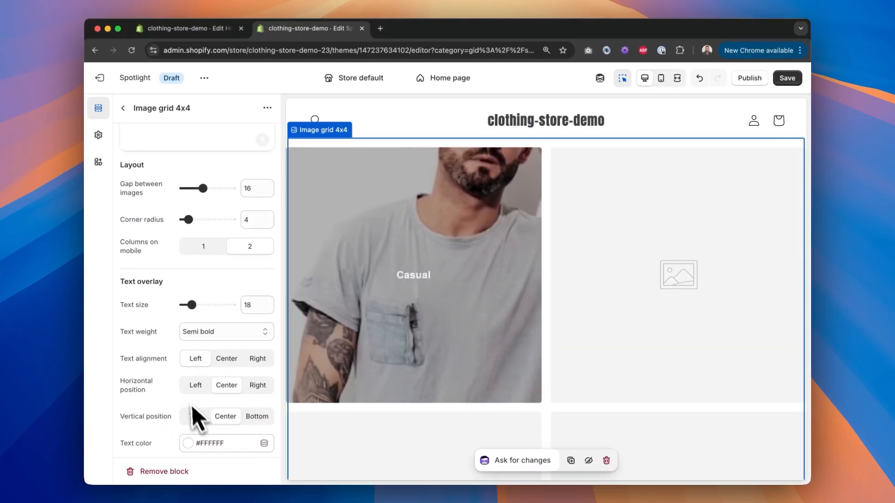
left_click(188, 386)
left_click(196, 416)
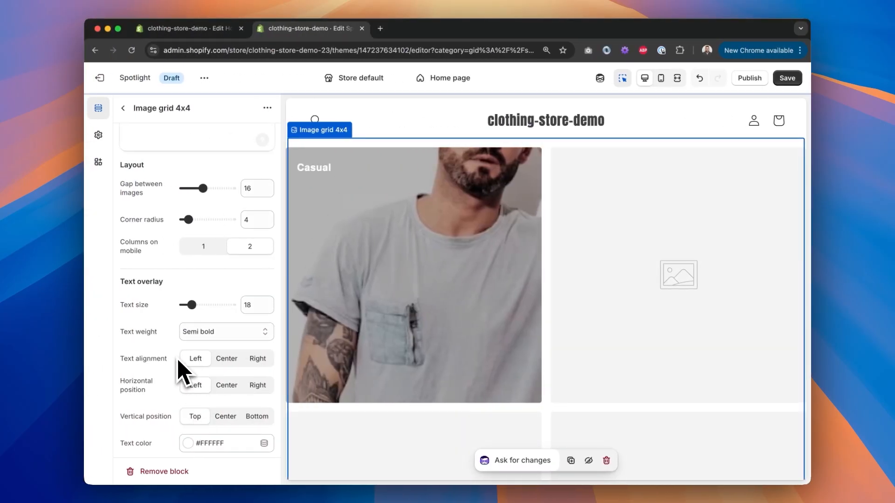
Step: Set the overlay text weight to Bold and the text size to 24
left_click(225, 339)
left_click(227, 351)
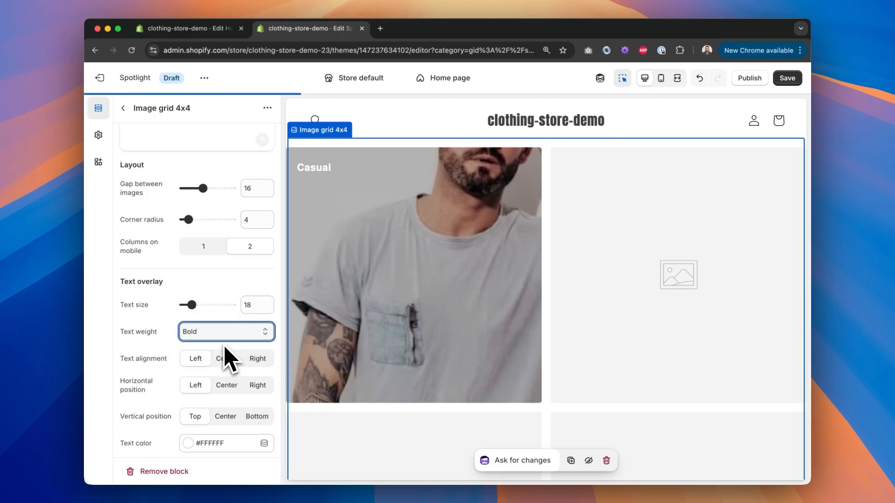
double_click(248, 307)
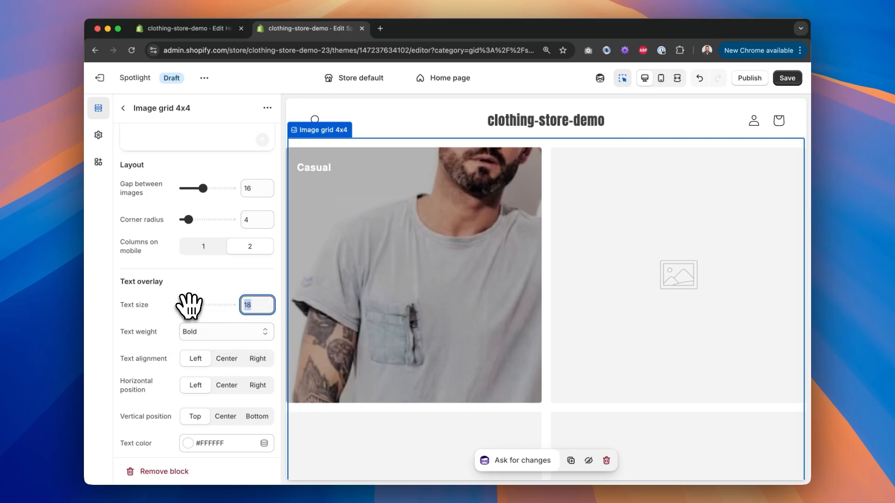
type("24")
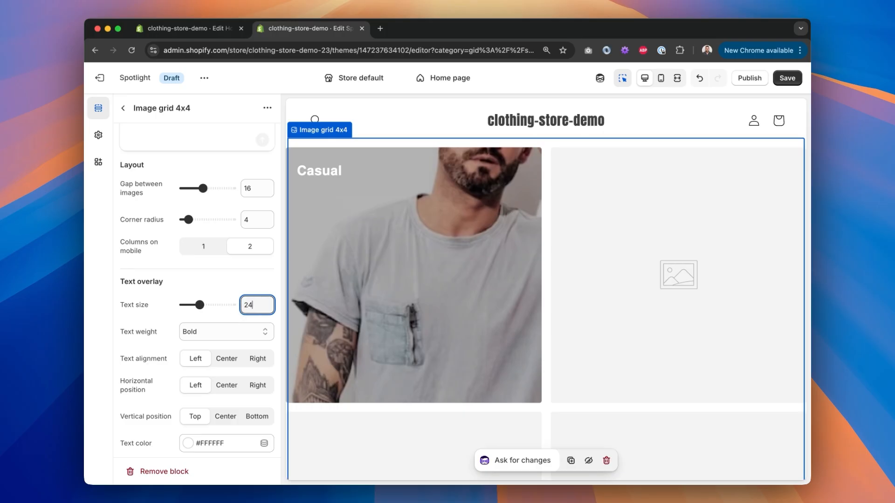
Step: Set the overlay text colour to #000000
scroll(205, 261, "up", 2)
scroll(205, 261, "down", 3)
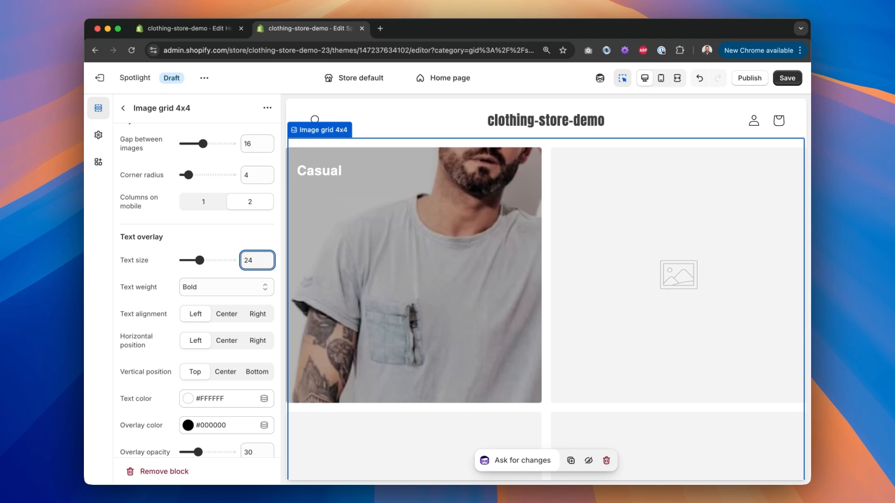
scroll(196, 289, "down", 10)
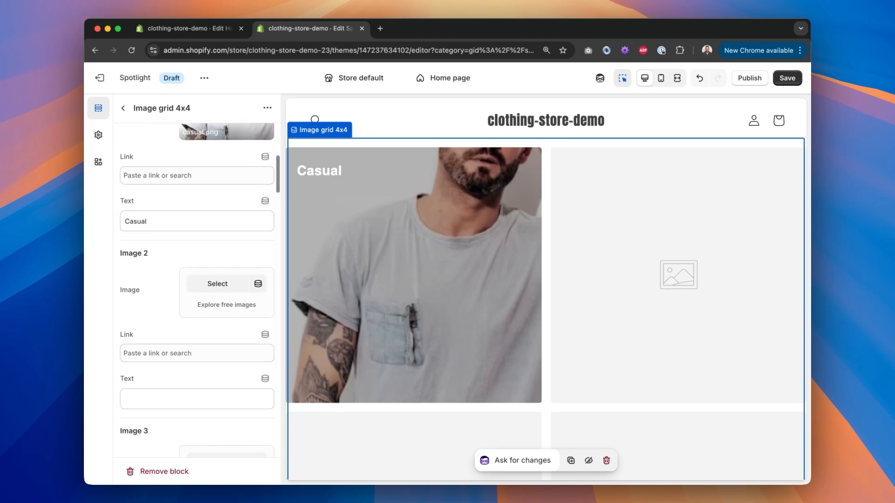
scroll(196, 289, "down", 5)
scroll(196, 289, "up", 12)
scroll(207, 256, "down", 5)
left_click(188, 241)
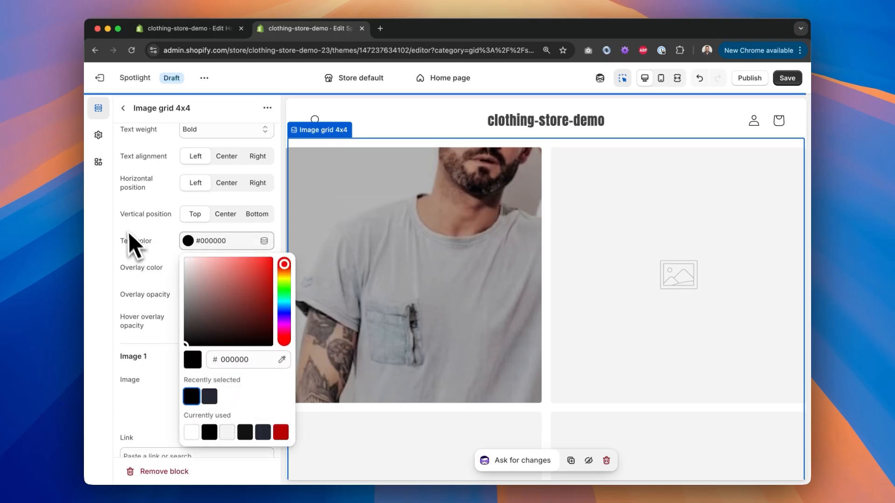
left_click(142, 235)
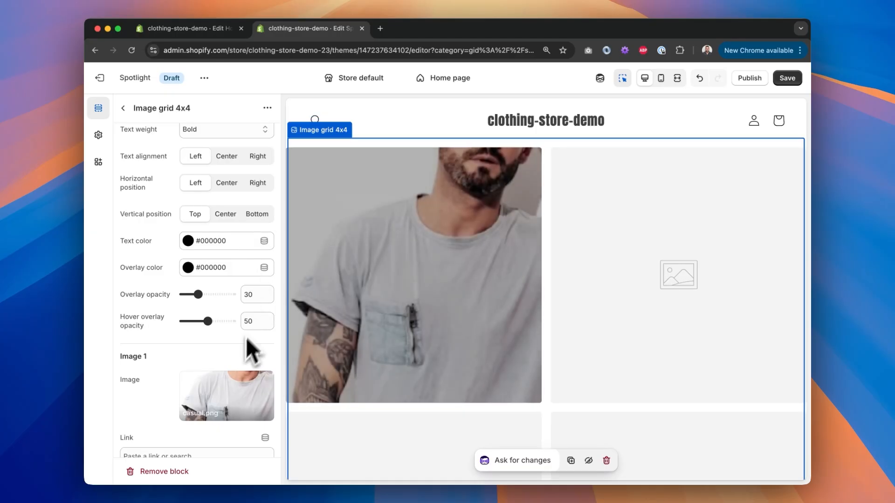
Step: Set Image 2 of the grid to the formal image and give it the text Formal
scroll(244, 366, "down", 5)
scroll(242, 364, "up", 10)
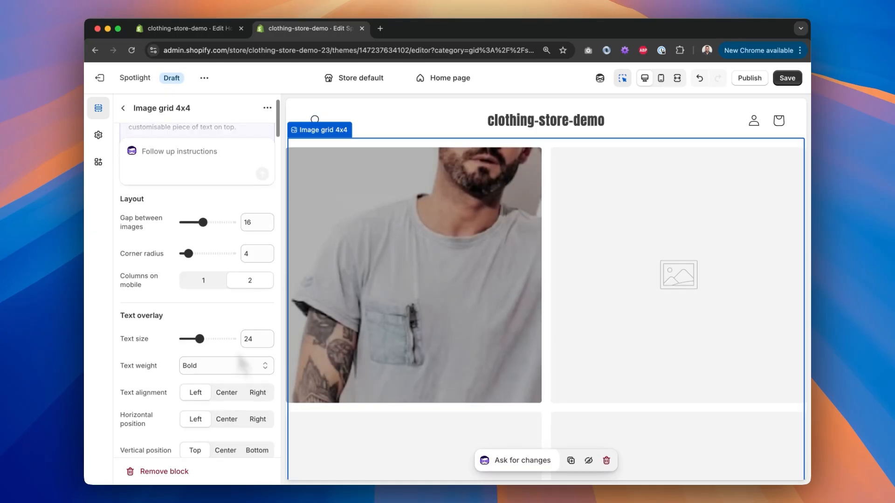
scroll(240, 365, "up", 2)
scroll(455, 273, "down", 5)
scroll(456, 269, "up", 5)
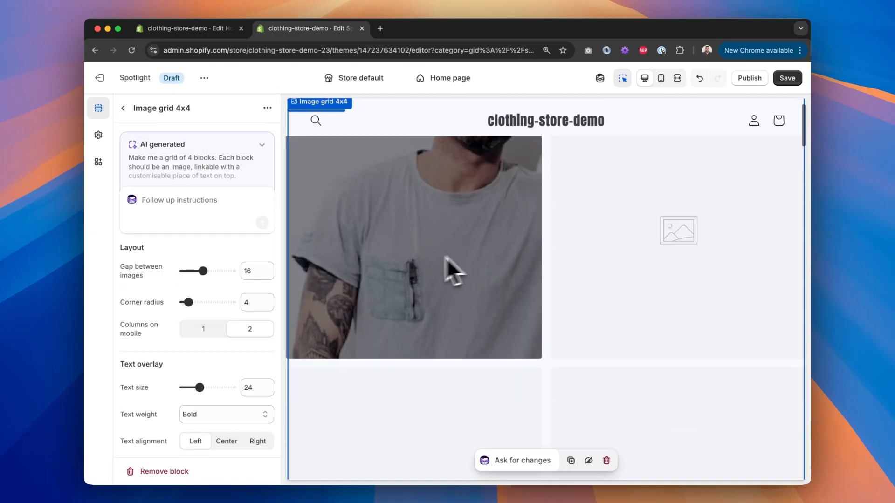
scroll(236, 294, "down", 10)
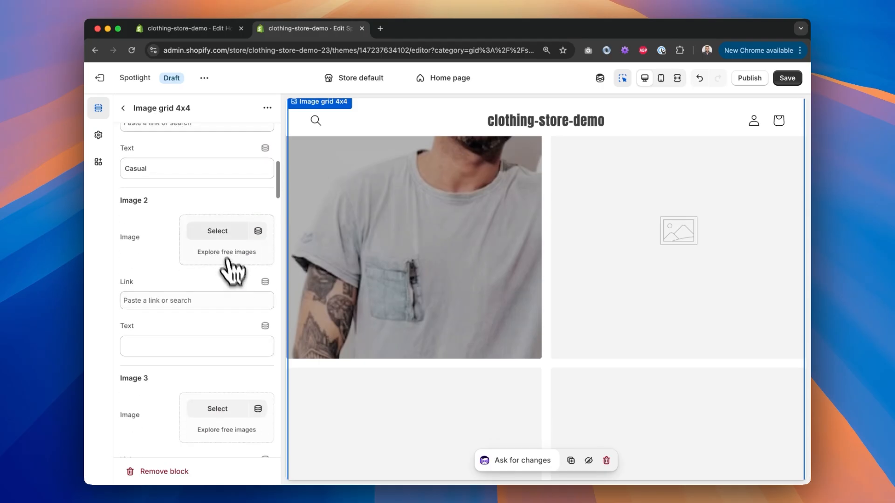
left_click(227, 260)
scroll(398, 331, "down", 1)
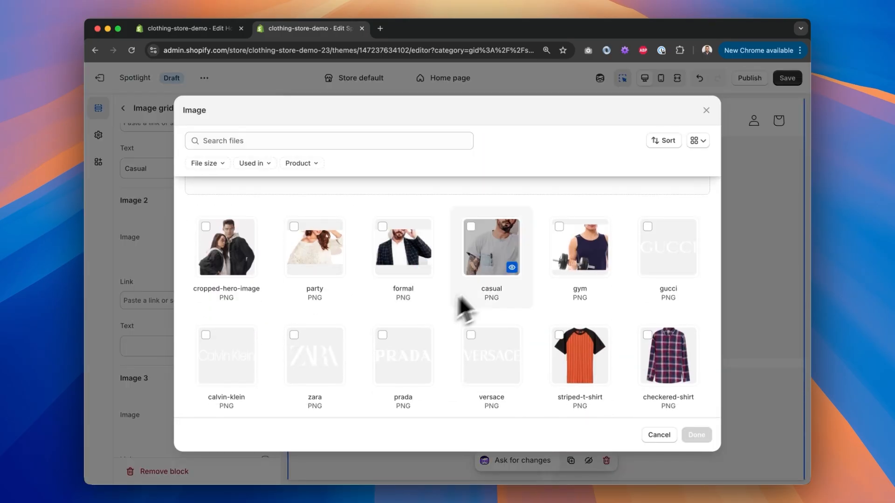
left_click(405, 256)
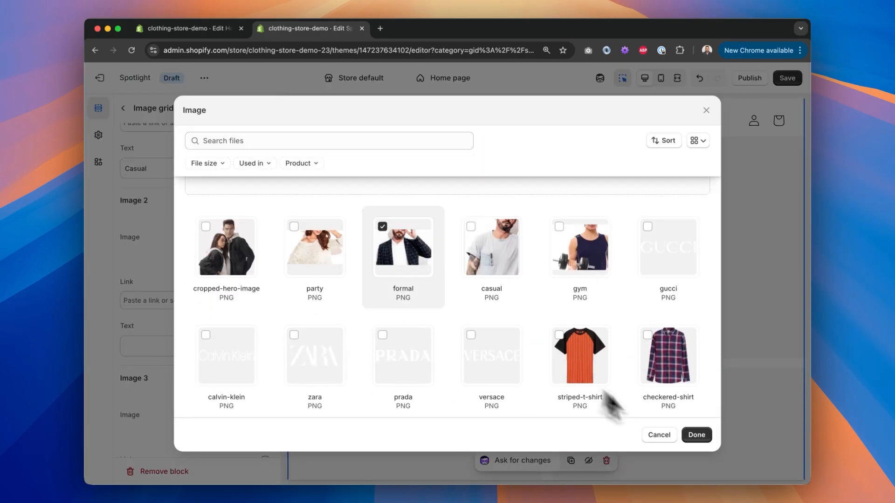
left_click(696, 435)
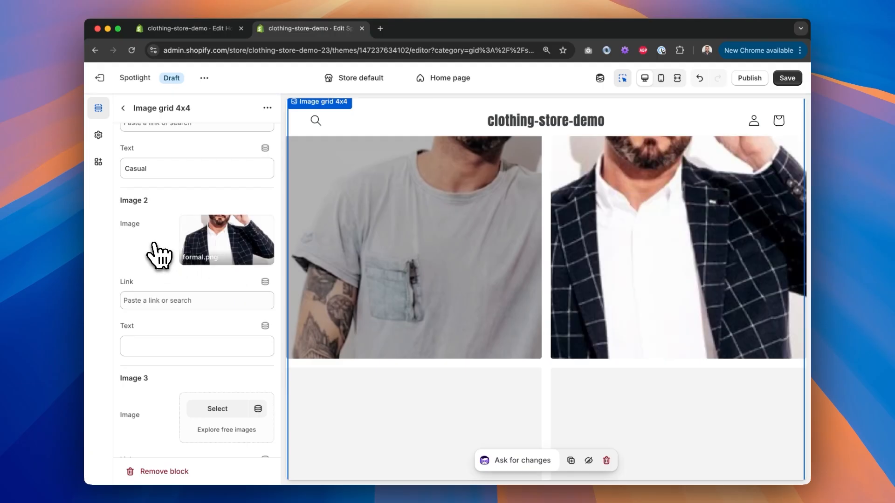
left_click(178, 346)
type("Formal")
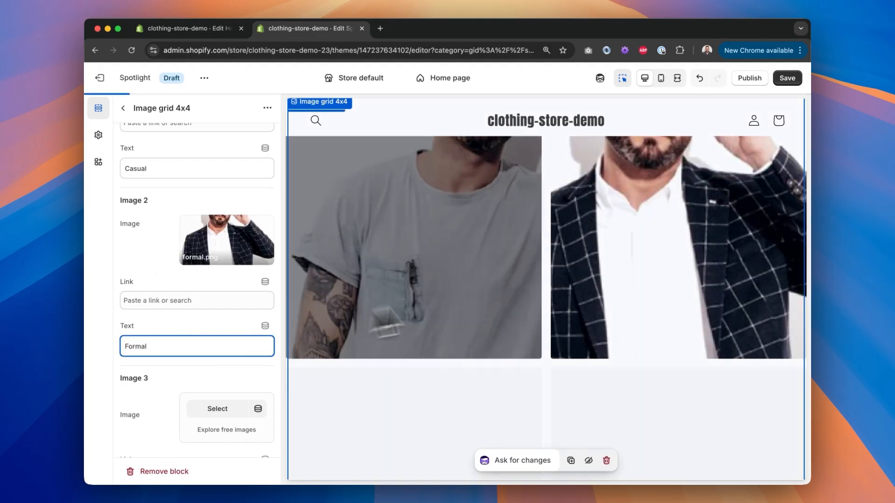
Step: Make the overlay colour Transparent and set the overlay opacity to 100
scroll(515, 300, "up", 2)
scroll(168, 300, "up", 2)
scroll(173, 313, "up", 8)
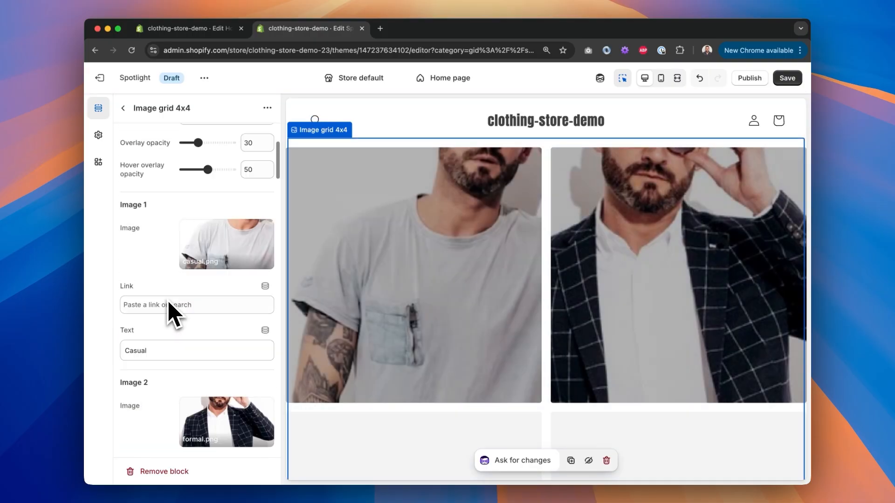
scroll(186, 307, "up", 2)
scroll(192, 317, "down", 2)
left_click(187, 354)
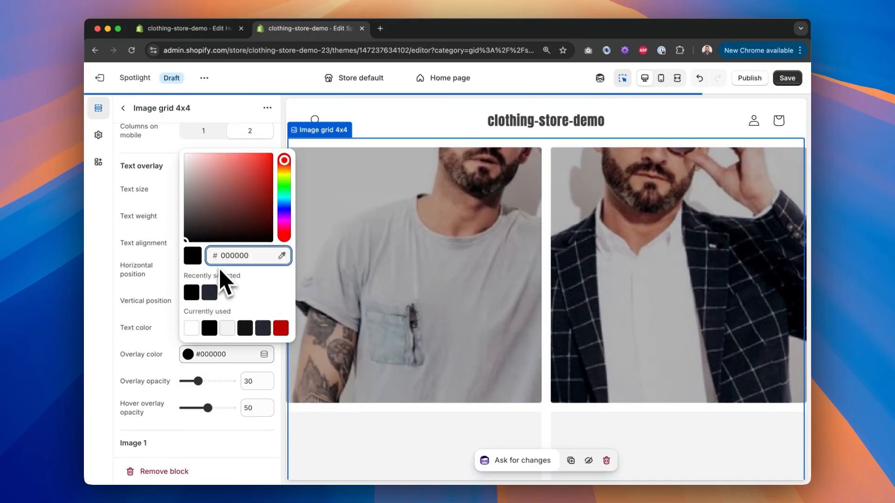
left_click(192, 328)
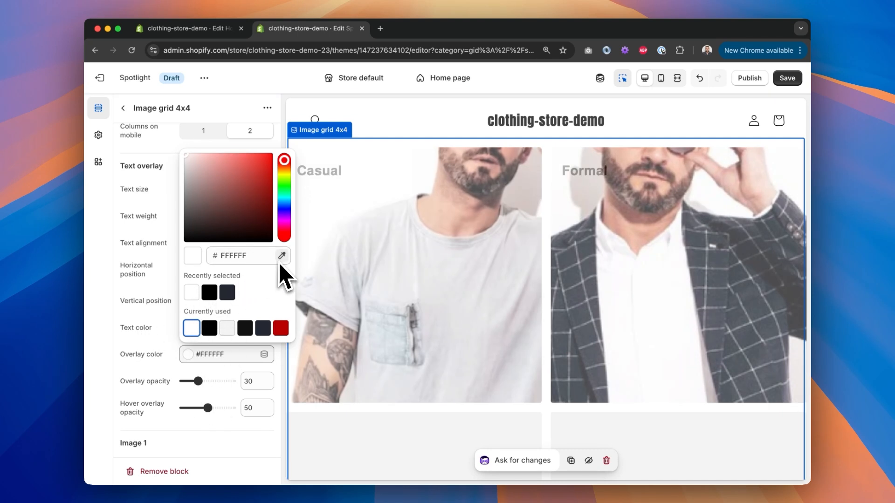
left_click(177, 264)
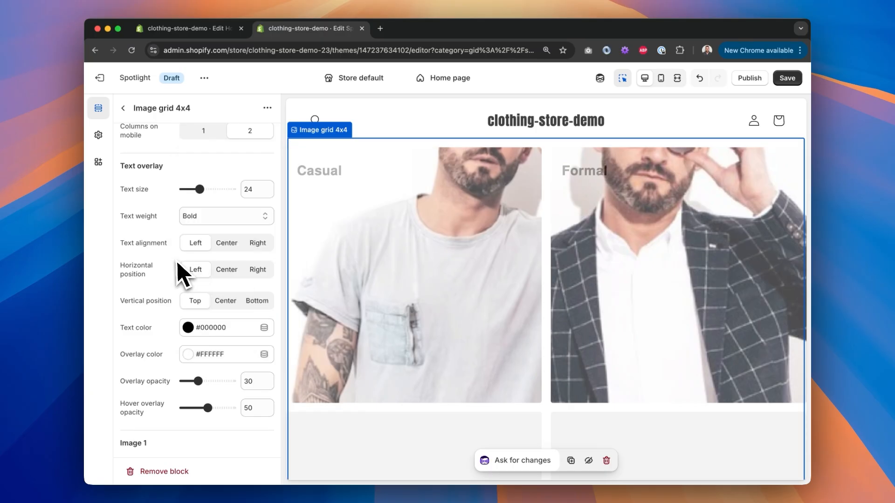
left_click(232, 357)
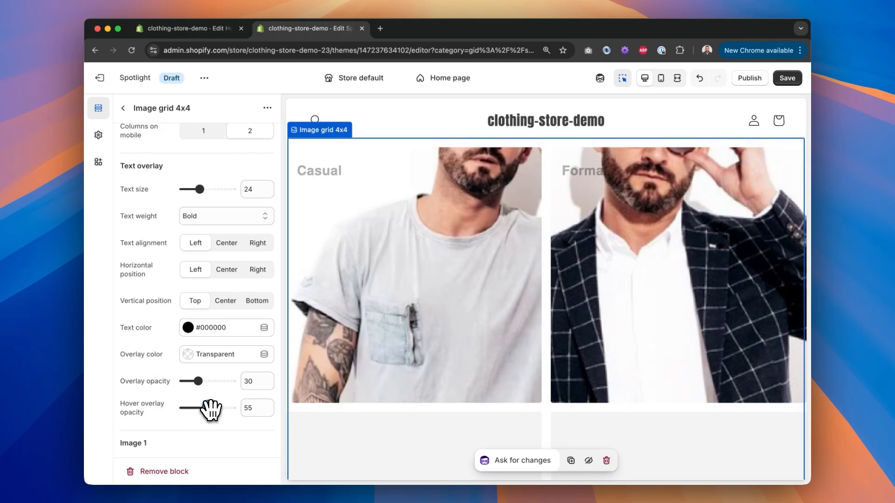
left_click_drag(275, 383, 309, 377)
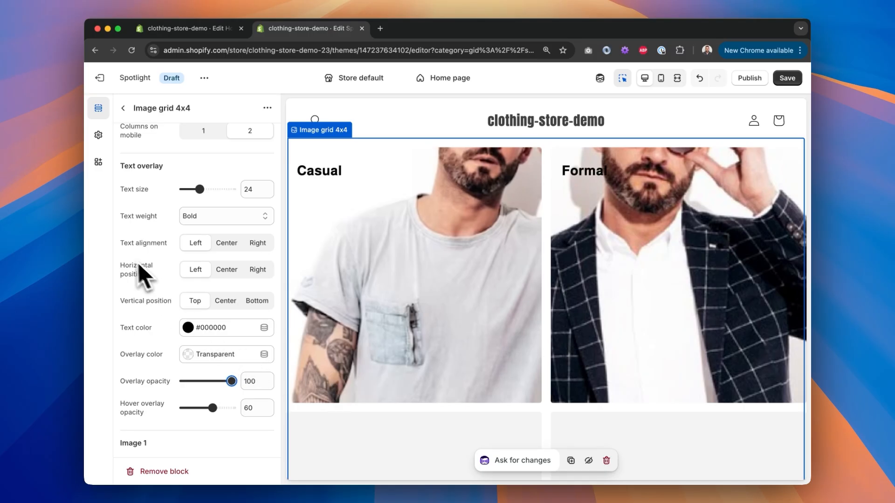
Step: Set Image 3 to the party image with the overlay text Party
scroll(123, 275, "down", 10)
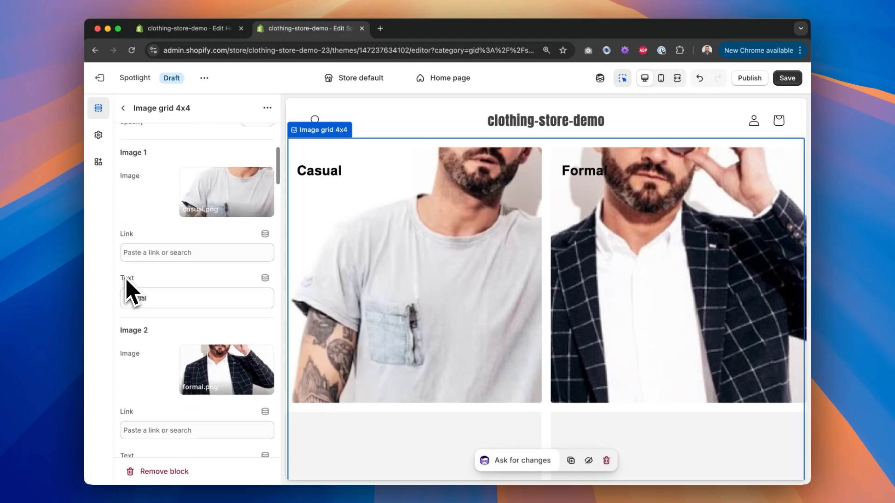
scroll(127, 284, "down", 5)
scroll(129, 281, "up", 3)
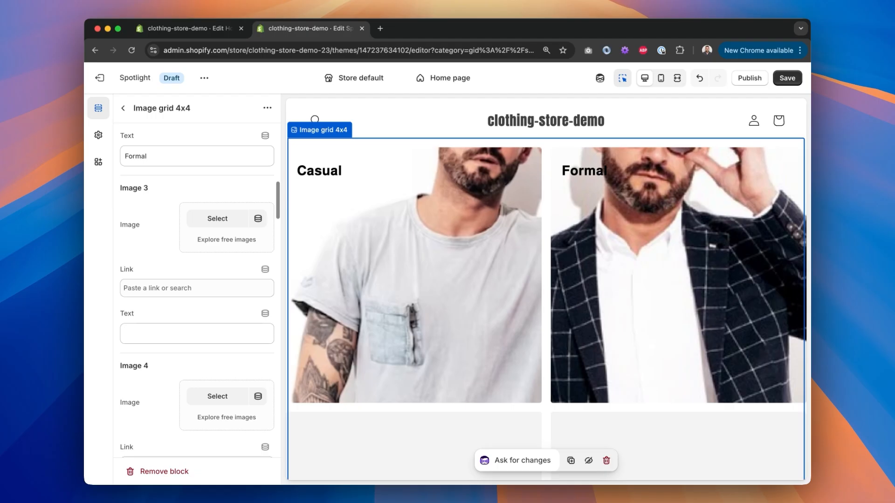
left_click(217, 279)
left_click(338, 300)
left_click(696, 434)
scroll(238, 387, "down", 3)
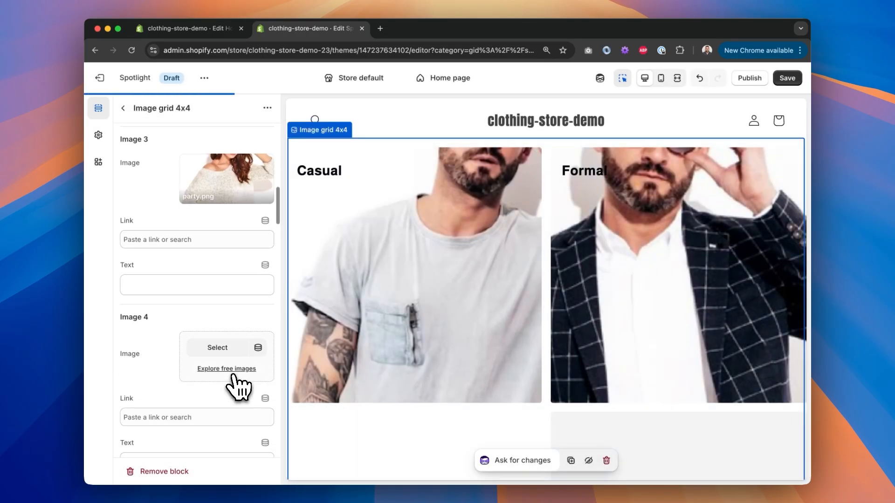
left_click(148, 292)
type("Party")
Step: Set Image 4 to the gym image with the overlay text Gym
scroll(508, 366, "down", 3)
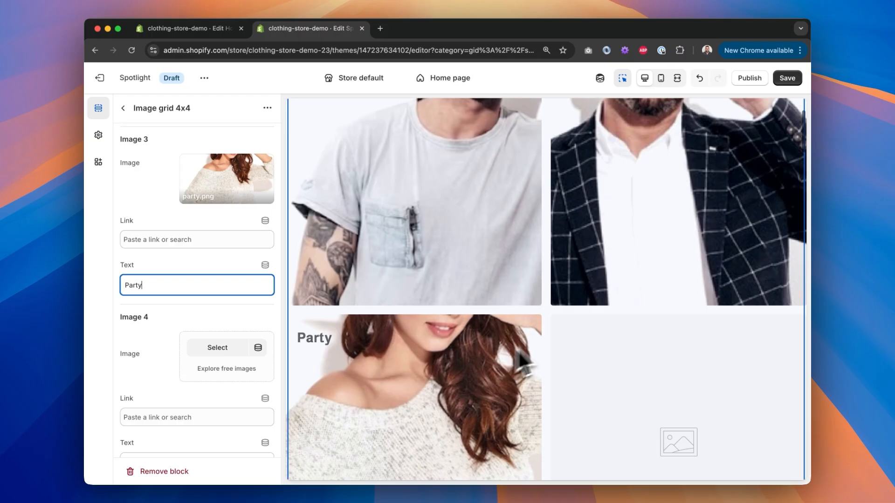
scroll(189, 304, "down", 3)
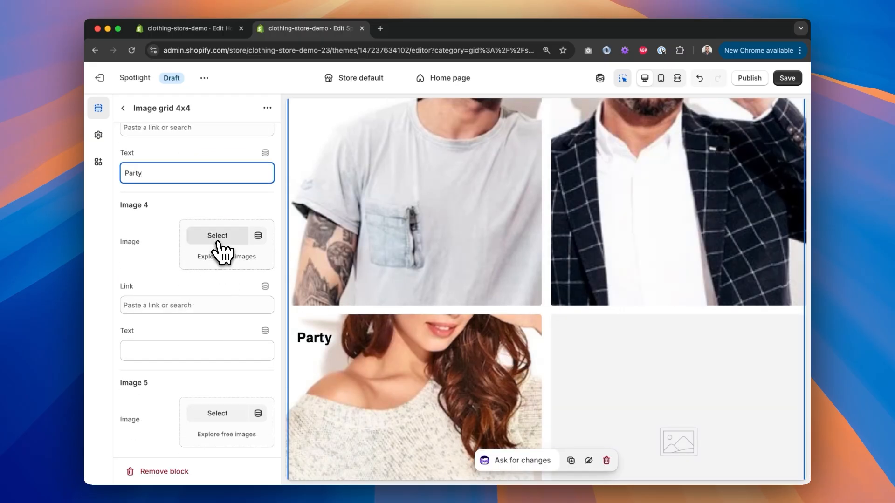
left_click(217, 237)
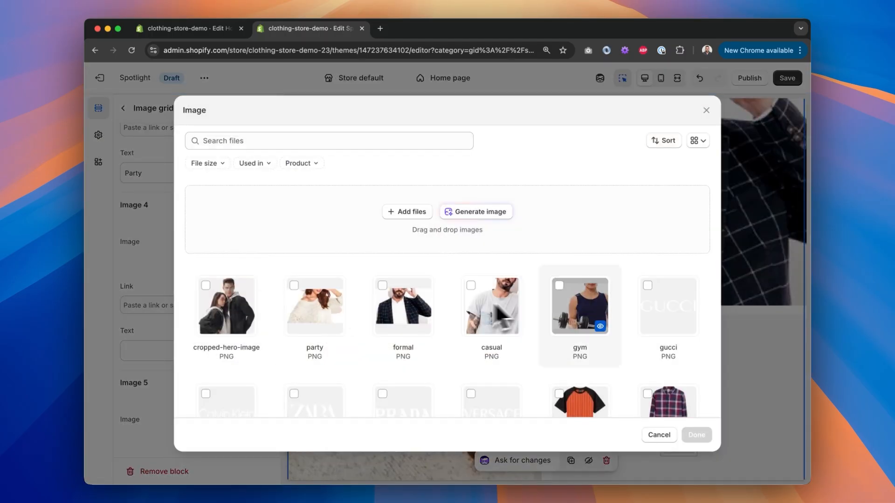
left_click(696, 435)
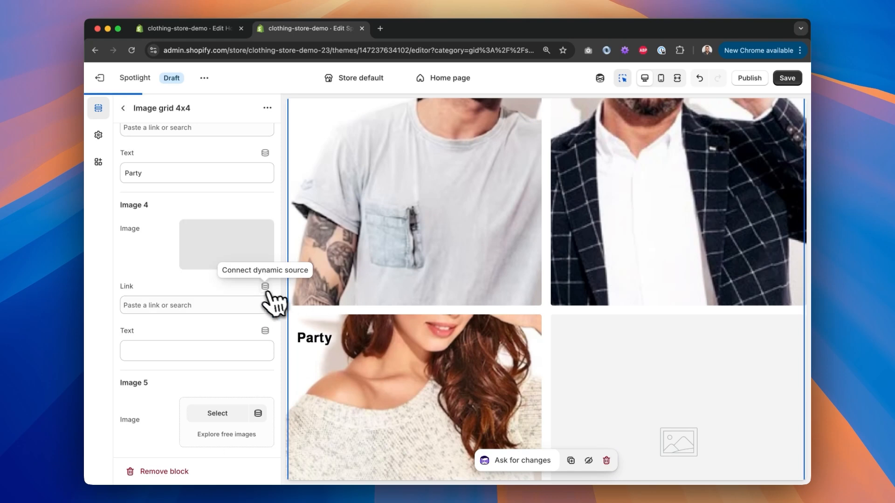
left_click(164, 349)
type("Gym")
Step: Ask Sidekick in the grid's follow-up instructions to reduce the amount of blocks to 4
scroll(206, 379, "down", 20)
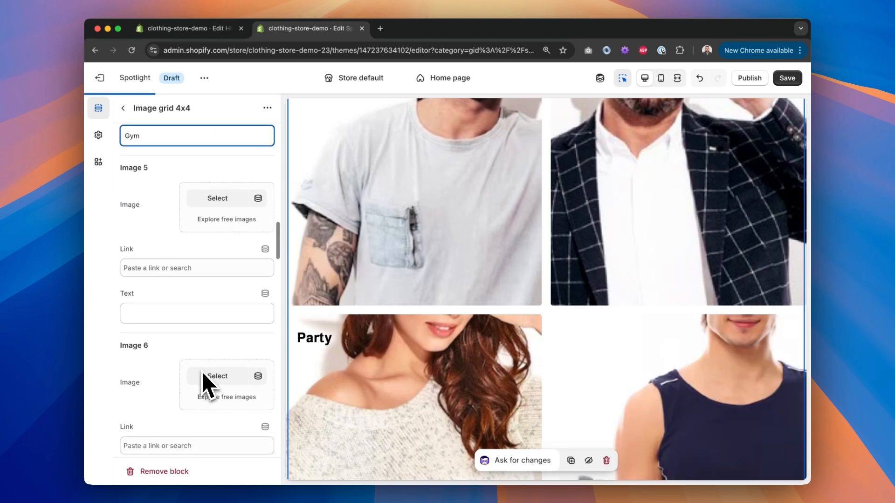
scroll(206, 379, "down", 15)
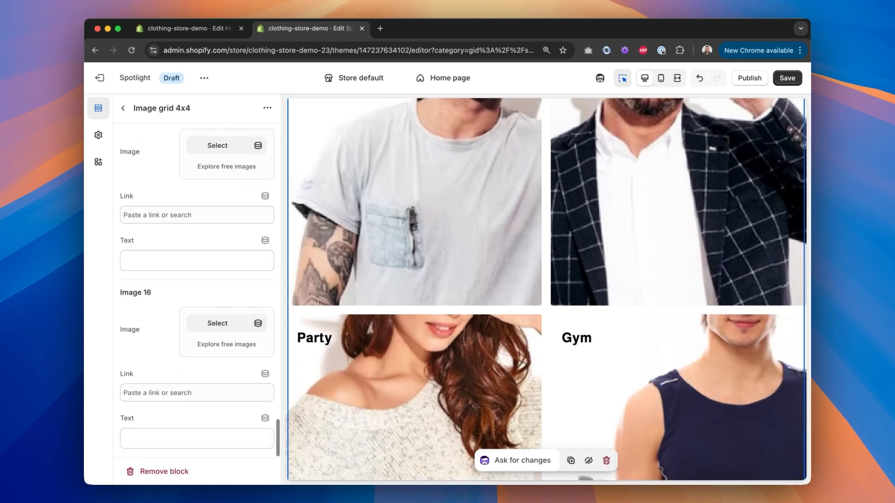
scroll(631, 340, "down", 12)
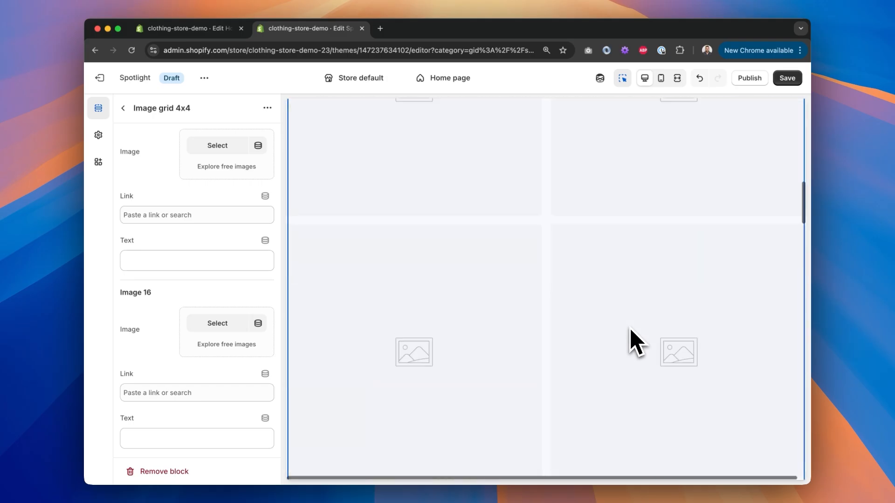
scroll(635, 342, "up", 15)
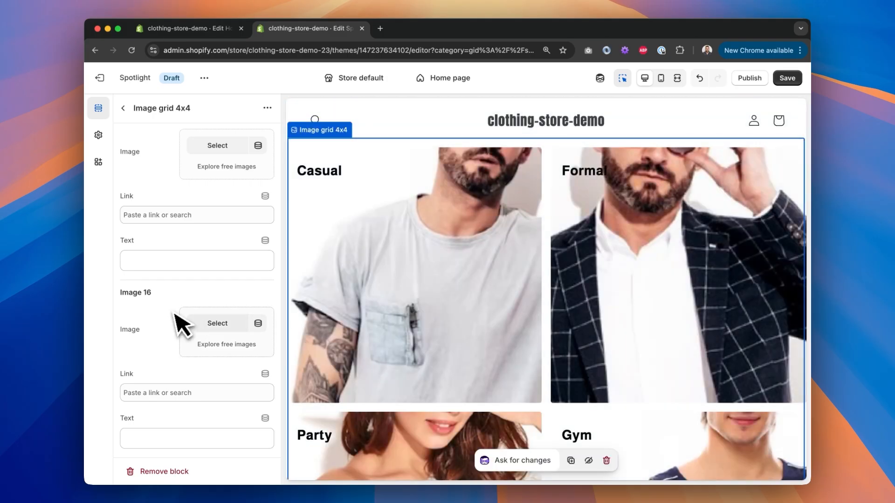
scroll(224, 340, "up", 3)
scroll(221, 326, "up", 20)
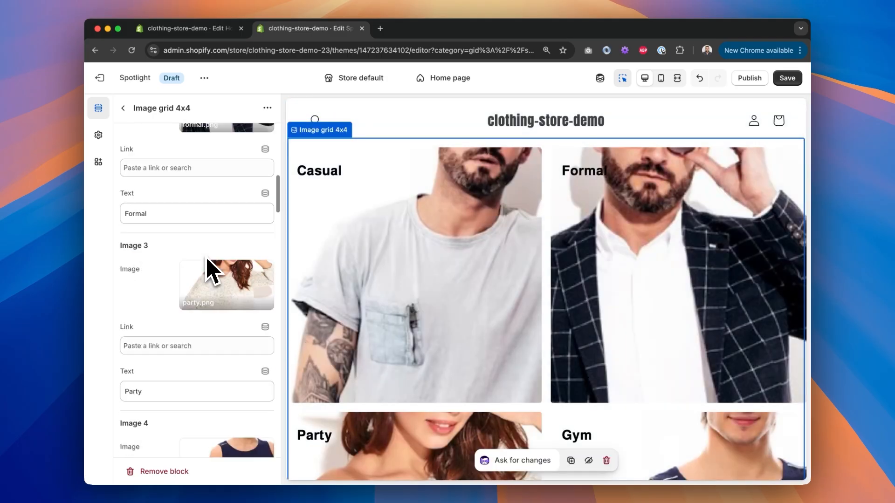
left_click(123, 109)
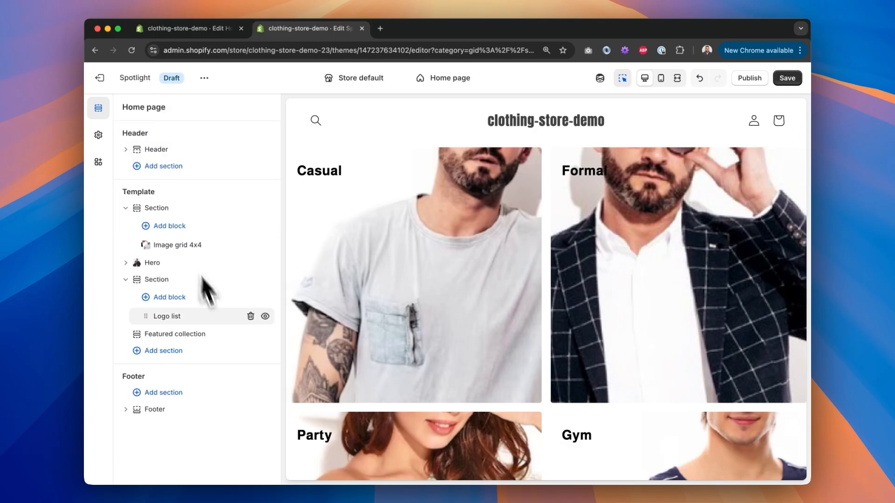
left_click(184, 244)
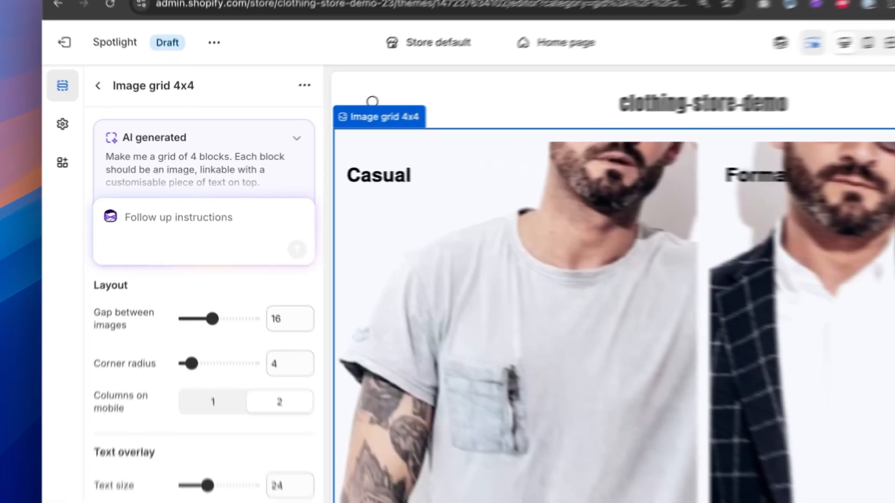
type("Remov")
key("BackSpace")
key("BackSpace")
key("BackSpace")
type("duce the amount of blocks to")
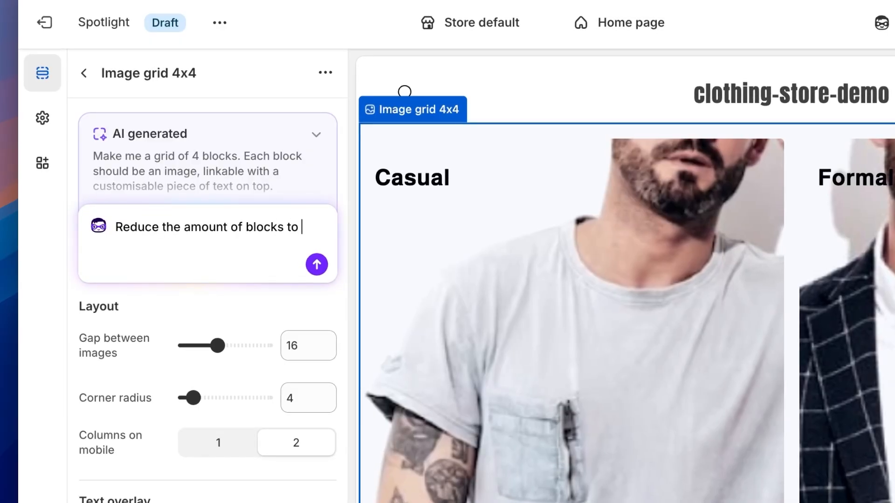
type(" 4")
key("Return")
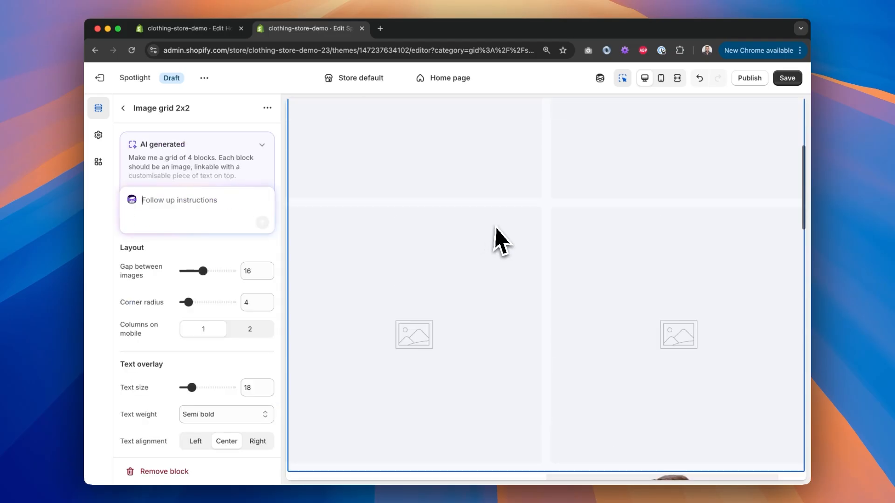
Step: On the new 2x2 image grid, set text size 24 and position the overlay text left and top
scroll(203, 270, "down", 10)
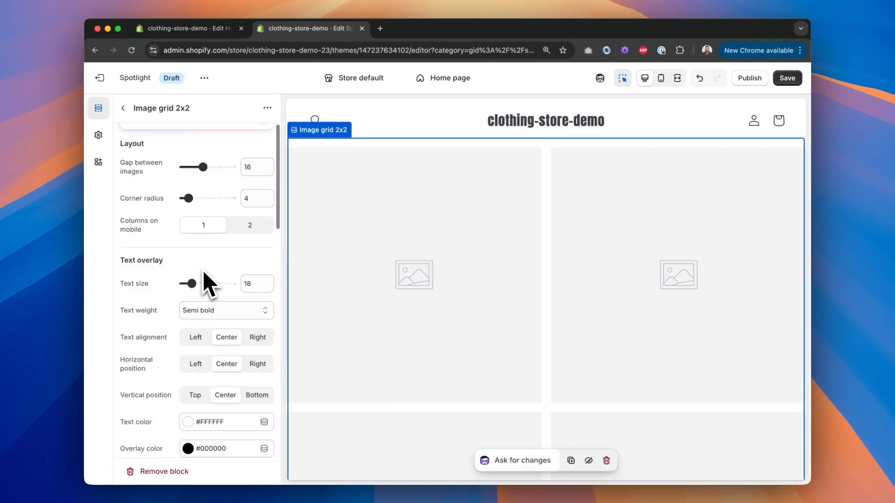
scroll(203, 271, "up", 2)
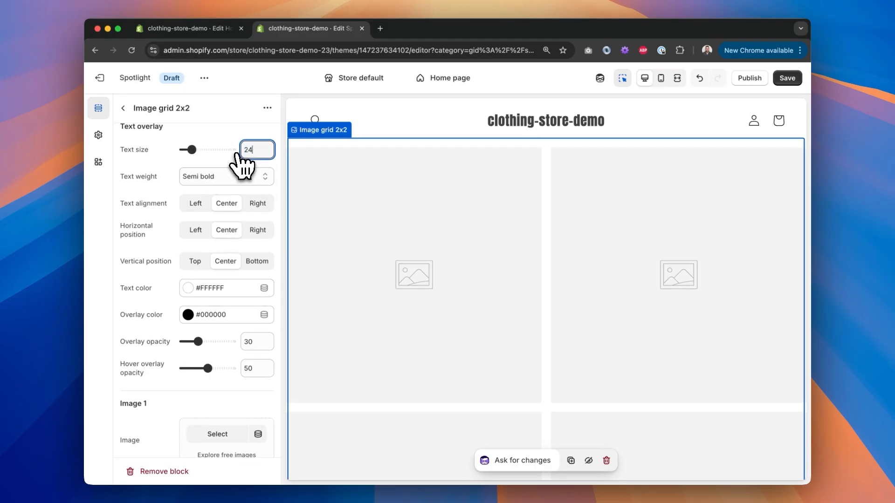
left_click(228, 181)
left_click(158, 189)
left_click(192, 230)
left_click(195, 259)
scroll(149, 222, "down", 3)
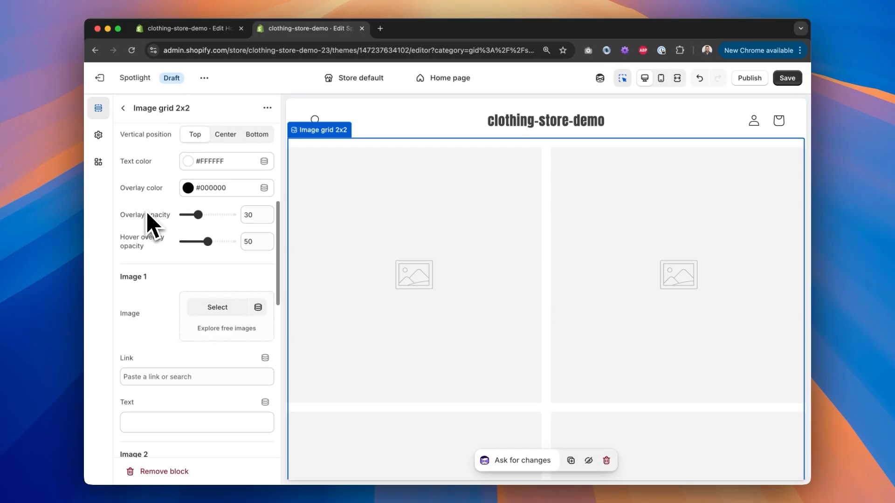
Step: Set the text colour to #000000 and the hover overlay opacity to 0
left_click(188, 186)
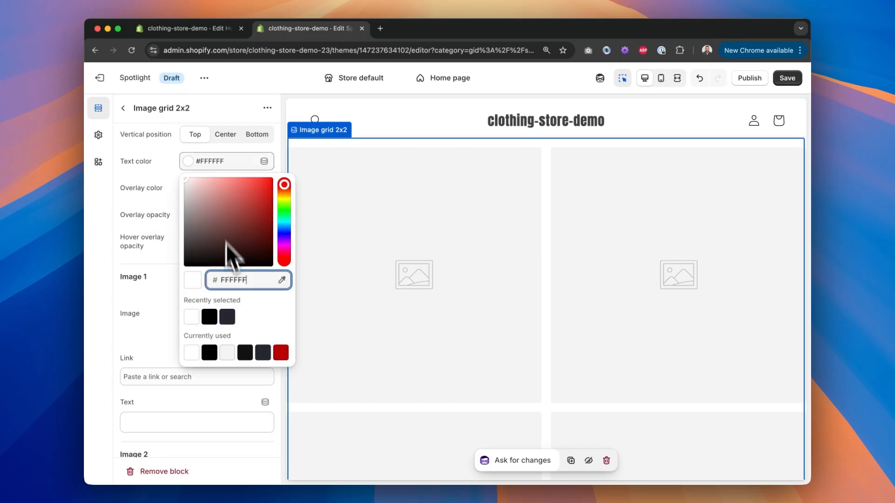
left_click(209, 353)
left_click(341, 245)
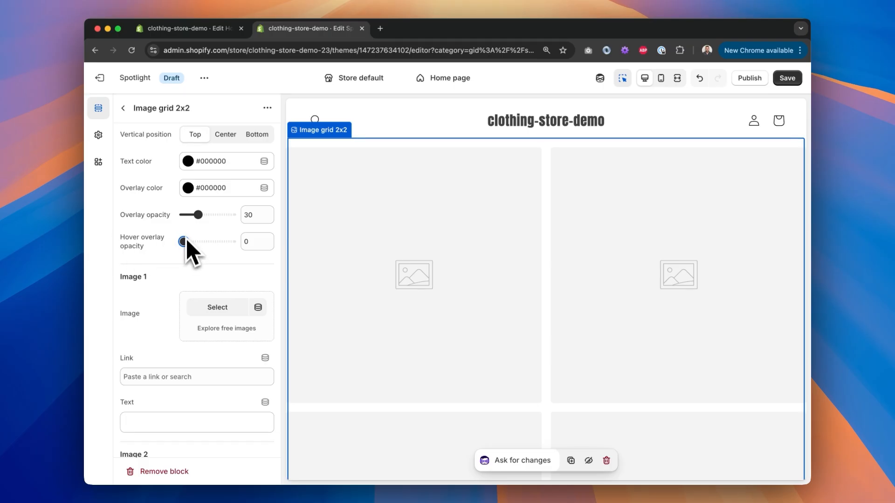
Step: Set Image 1 of the grid to the casual image with the overlay text Casual
left_click(218, 316)
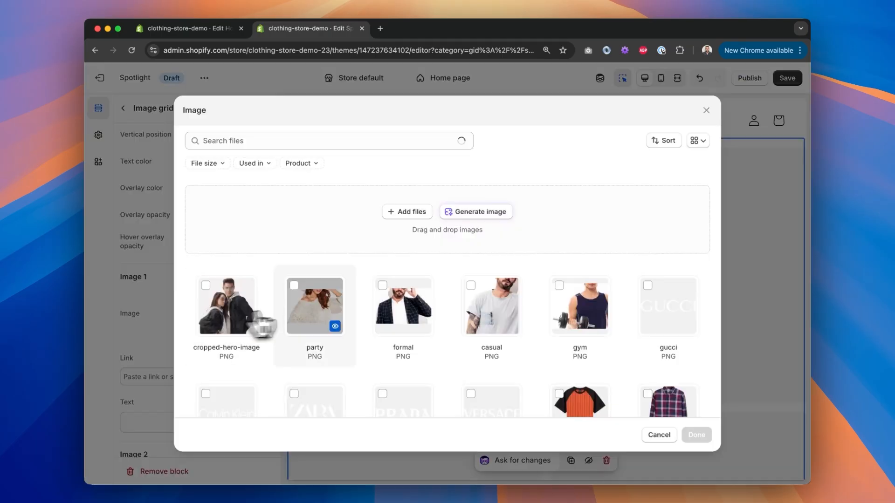
left_click(502, 313)
left_click(696, 435)
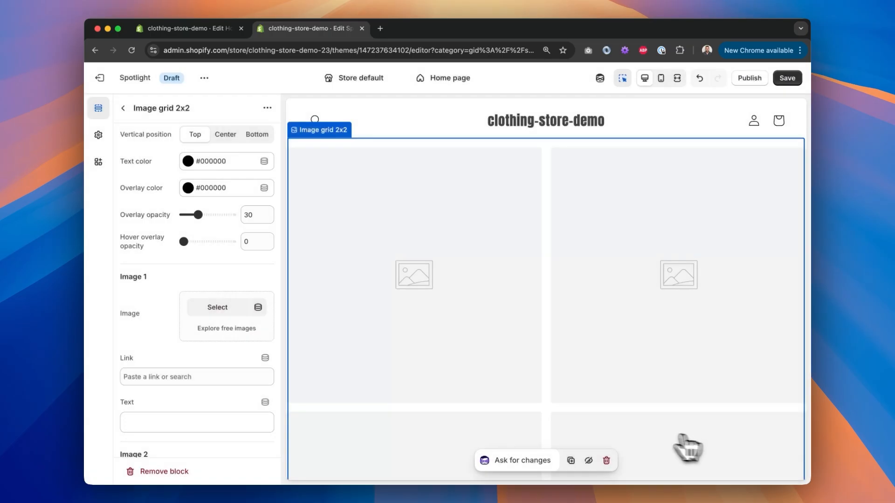
left_click(164, 422)
type("casu")
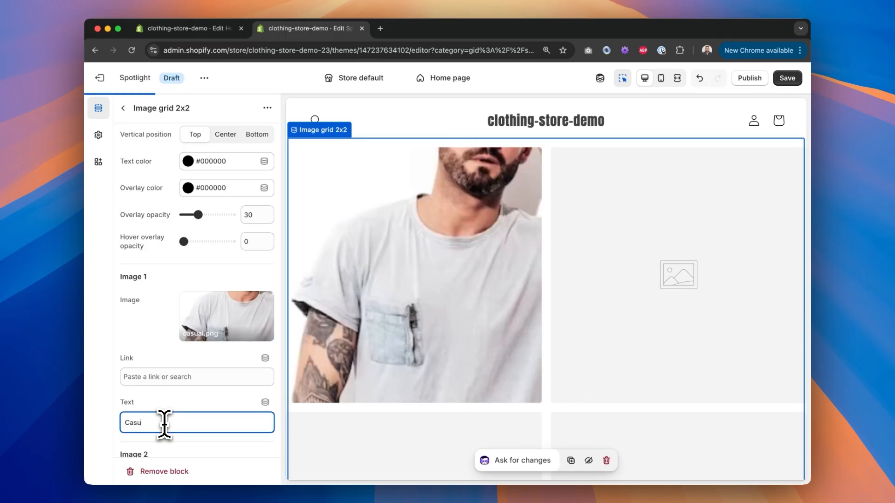
type("al")
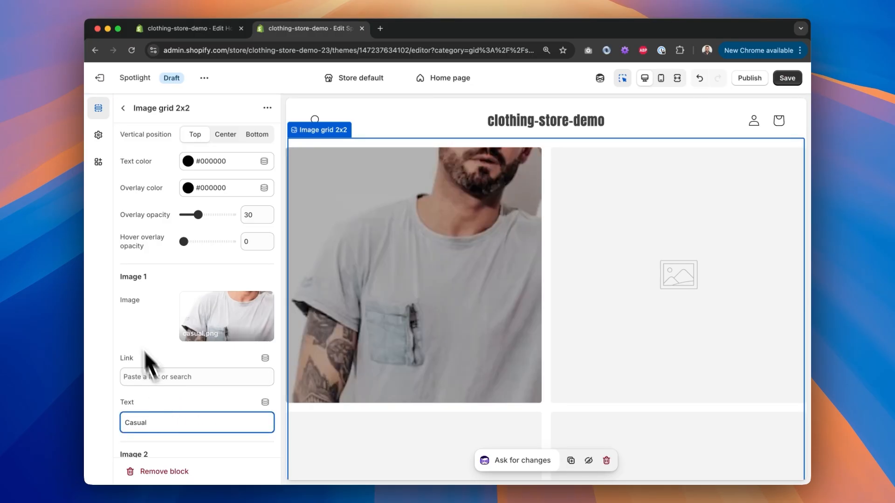
Step: Set the grid's overlay opacity to 0
scroll(130, 293, "down", 1)
left_click_drag(186, 226, 84, 200)
scroll(133, 287, "up", 8)
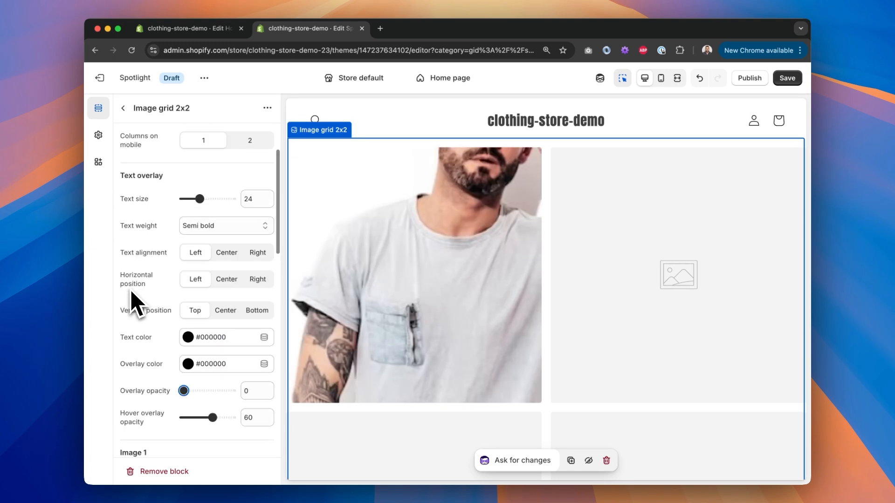
scroll(196, 289, "up", 2)
scroll(196, 289, "down", 9)
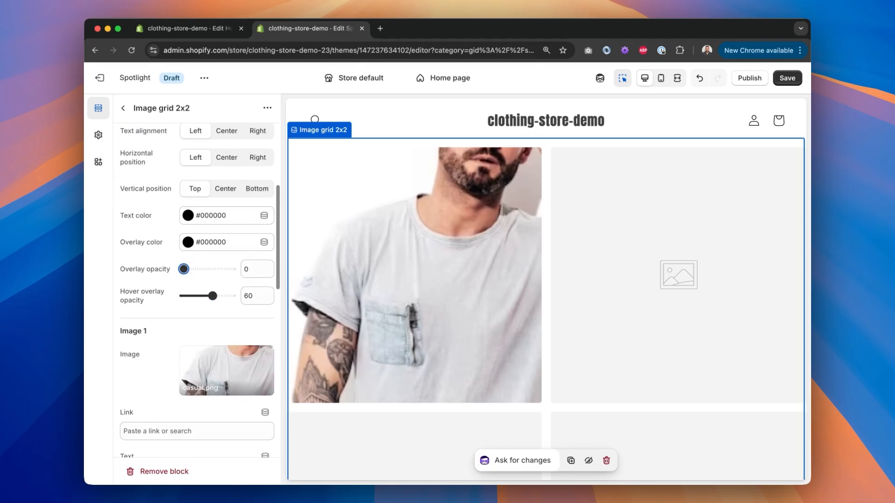
scroll(216, 224, "down", 4)
Step: Set Image 2 to the formal image with the overlay text Formal
left_click(215, 214)
left_click(403, 306)
left_click(690, 435)
scroll(195, 294, "down", 1)
left_click(164, 296)
scroll(165, 296, "down", 3)
Step: Set Image 3 to the party image
left_click(185, 282)
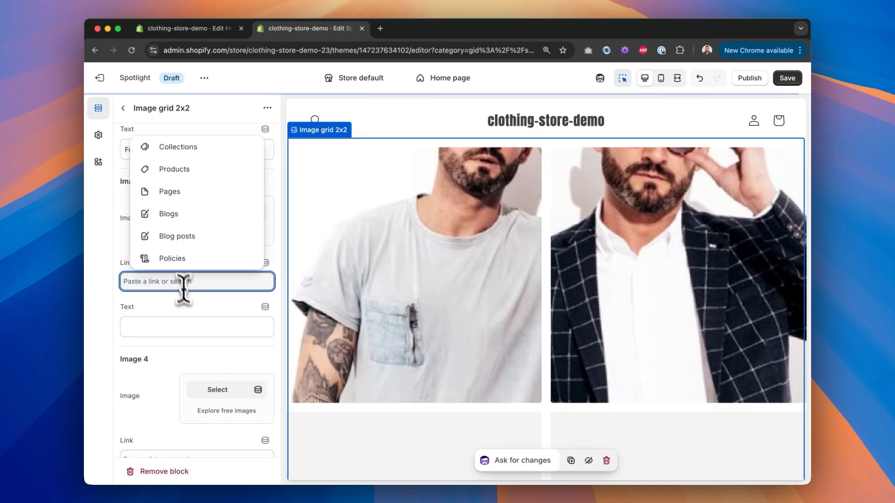
left_click(200, 327)
left_click(228, 215)
left_click(317, 326)
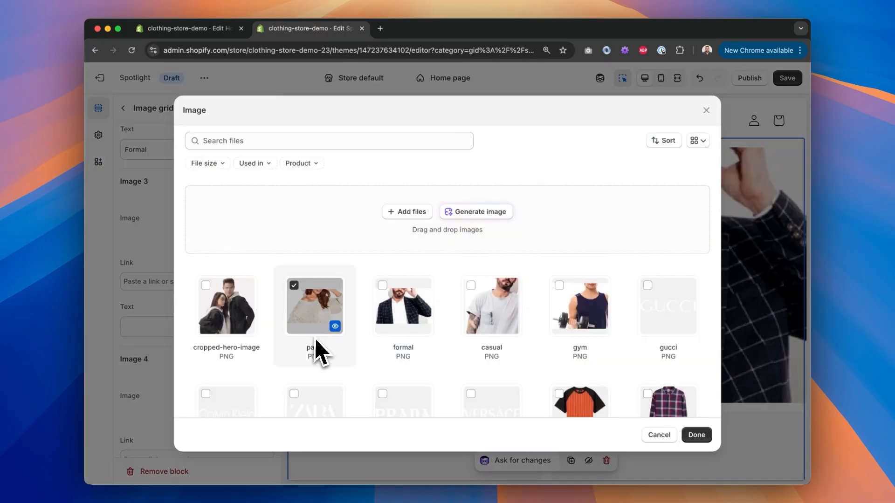
left_click(697, 435)
Step: Assign the gym image to Image 4 and label it Gym
left_click(244, 322)
left_click(568, 303)
left_click(697, 435)
left_click(151, 438)
type("Gym")
Step: Preview the image grid in the full-width view and return to the editor
scroll(157, 276, "up", 15)
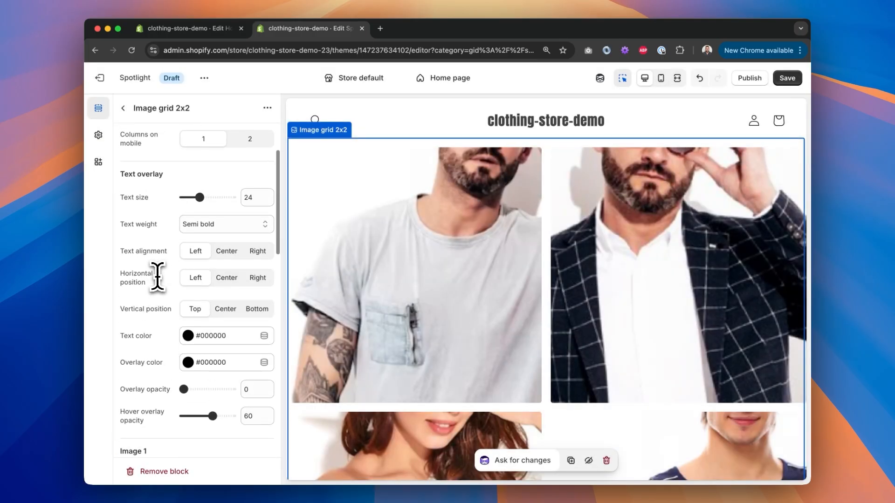
scroll(157, 277, "down", 1)
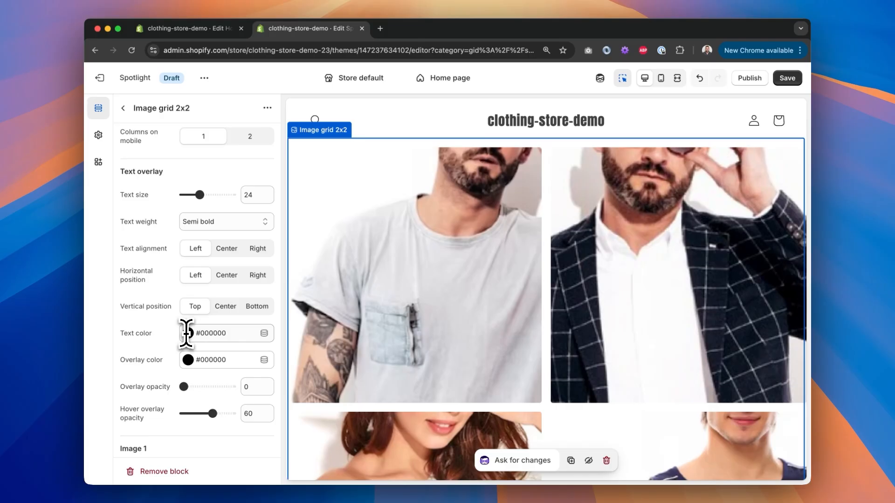
scroll(221, 303, "up", 8)
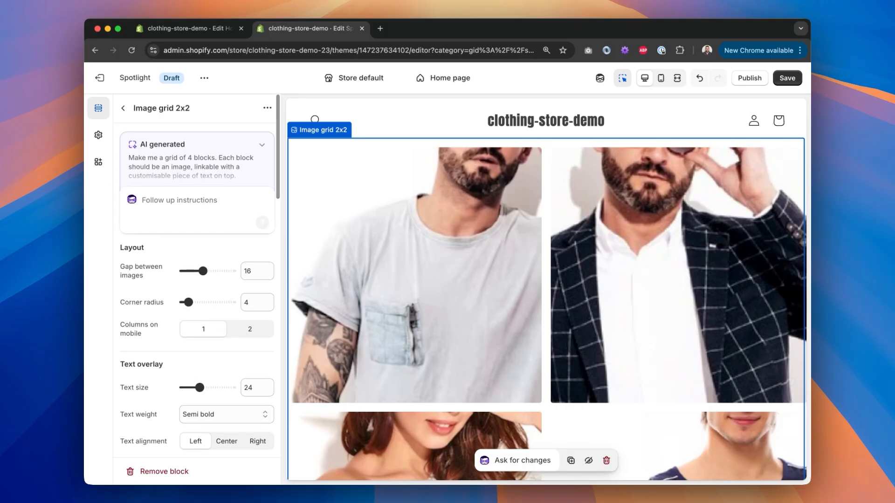
left_click(677, 78)
scroll(510, 245, "down", 6)
scroll(510, 245, "up", 6)
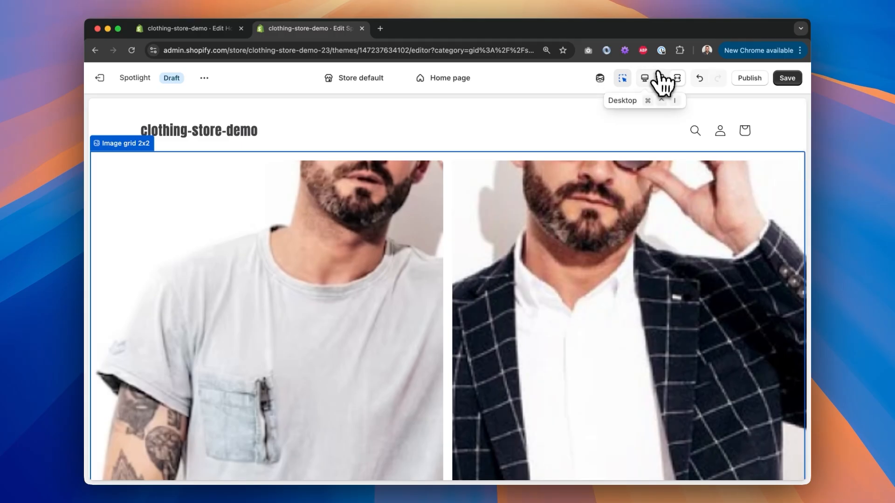
left_click(655, 77)
scroll(231, 275, "down", 6)
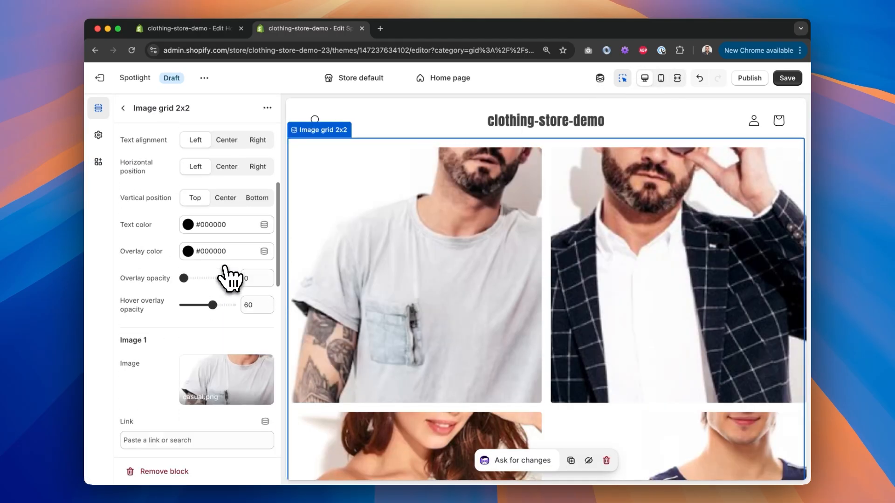
scroll(229, 279, "up", 2)
Step: Set the hover overlay opacity to 40
left_click(219, 305)
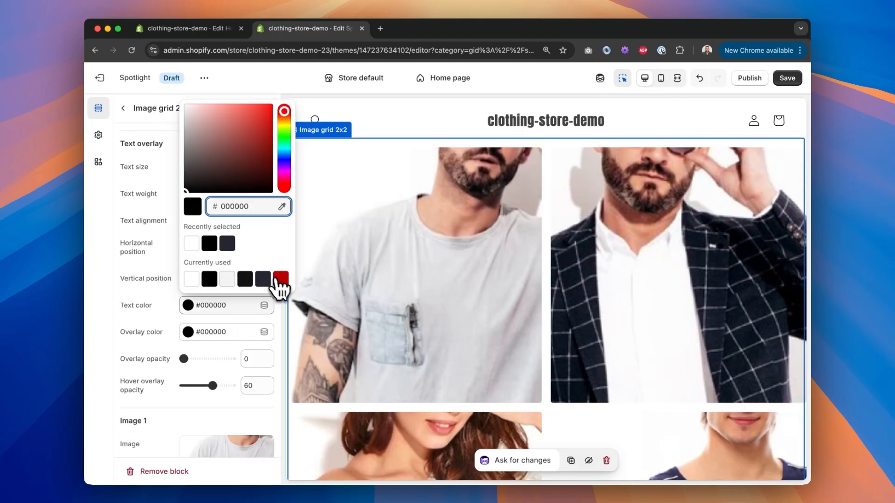
left_click(279, 280)
left_click(209, 279)
left_click(204, 386)
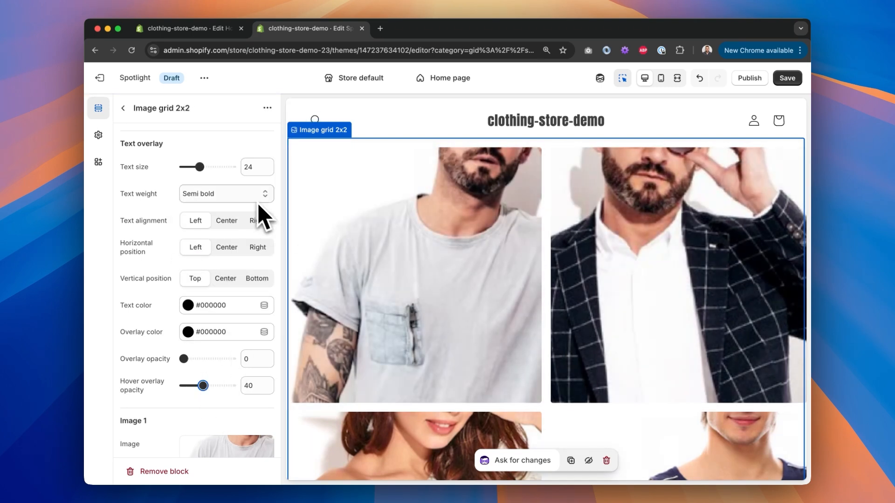
left_click(194, 278)
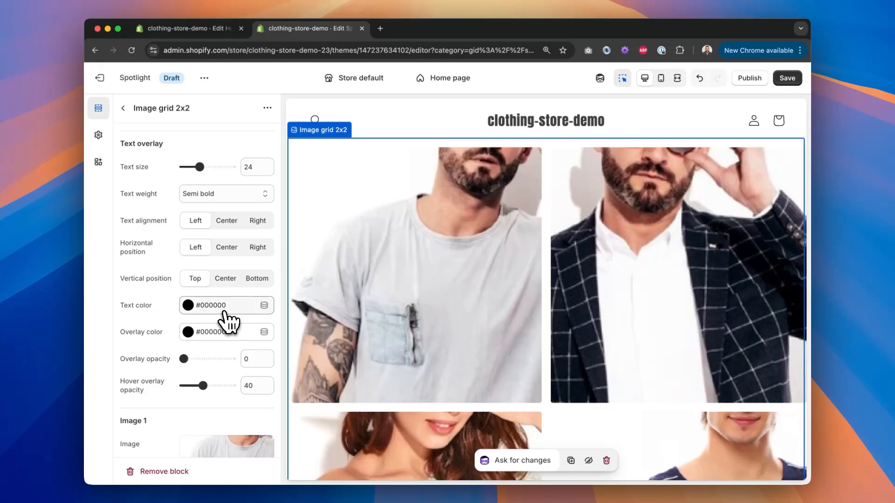
left_click(225, 308)
left_click_drag(186, 133, 174, 116)
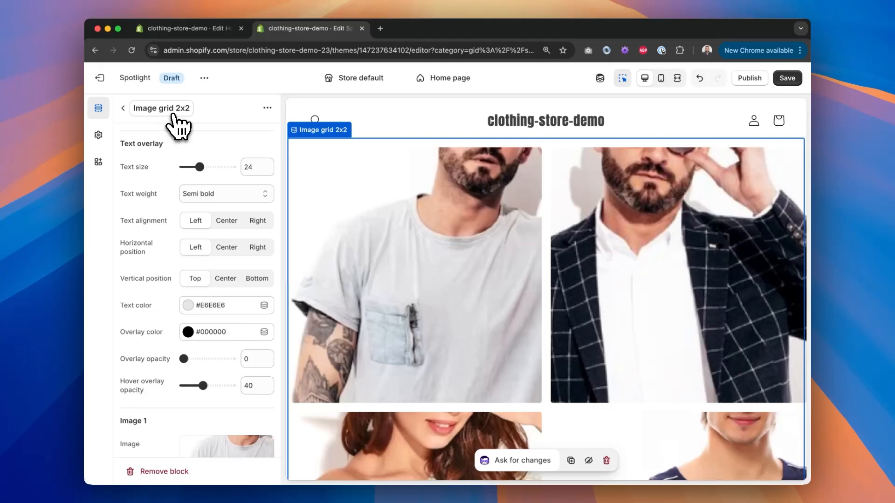
left_click(193, 307)
left_click(209, 261)
left_click(121, 252)
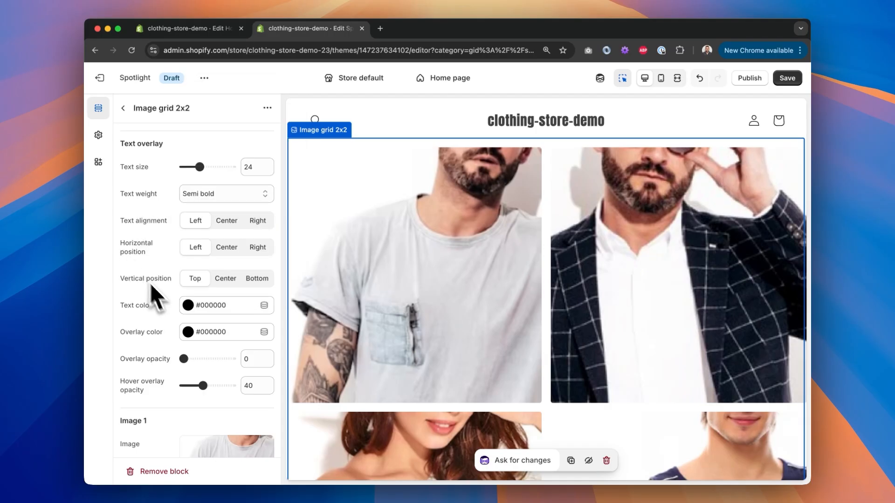
Step: Preview the image grid in the mobile view and switch back to desktop
scroll(151, 284, "up", 5)
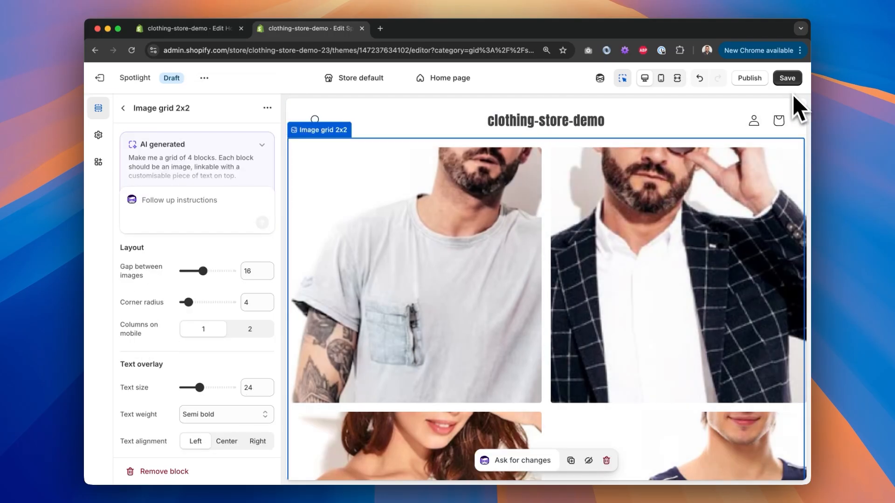
left_click(661, 78)
scroll(582, 261, "down", 5)
scroll(587, 260, "down", 5)
scroll(585, 257, "up", 15)
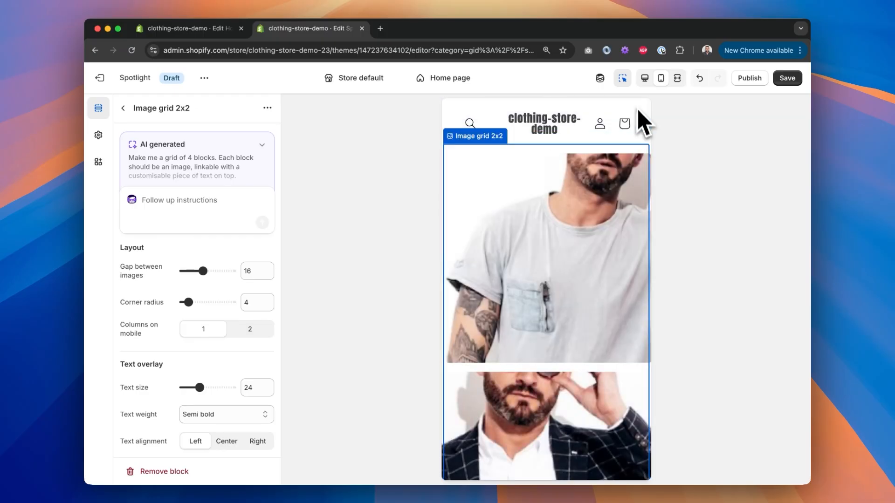
left_click(644, 79)
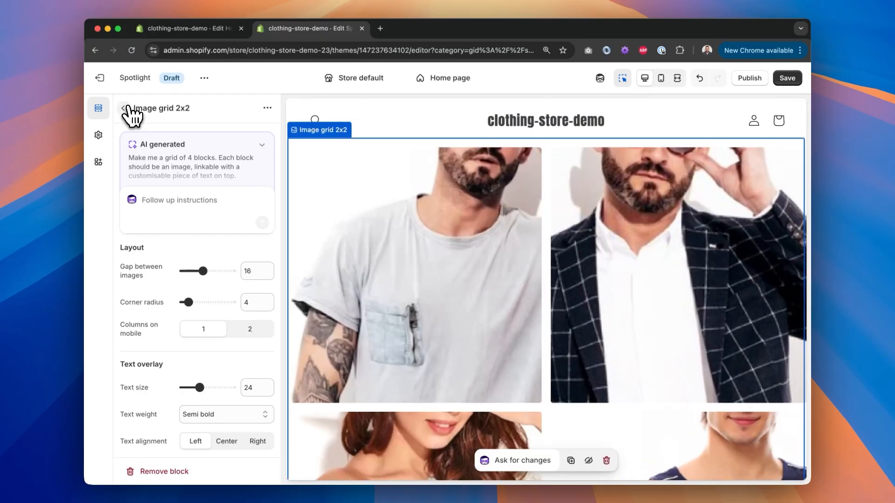
Step: Move the image grid section below the Featured collection section
left_click(125, 109)
left_click_drag(148, 208, 145, 295)
left_click_drag(148, 302, 146, 304)
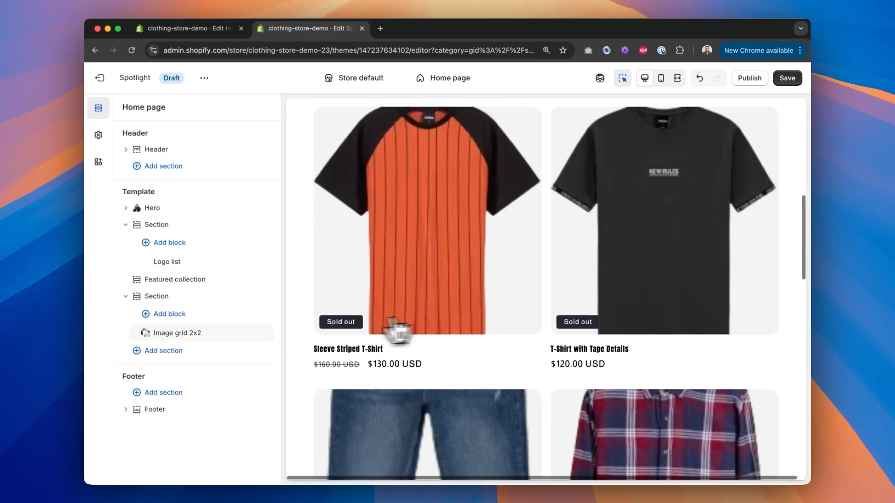
left_click(178, 332)
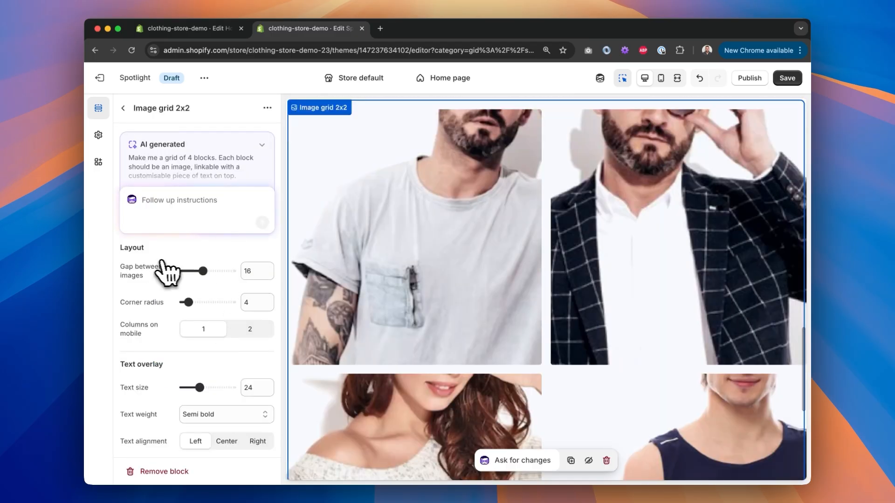
Step: Compare the store's image grid with the Browse by Dress Style reference design
scroll(170, 270, "down", 10)
scroll(163, 272, "up", 10)
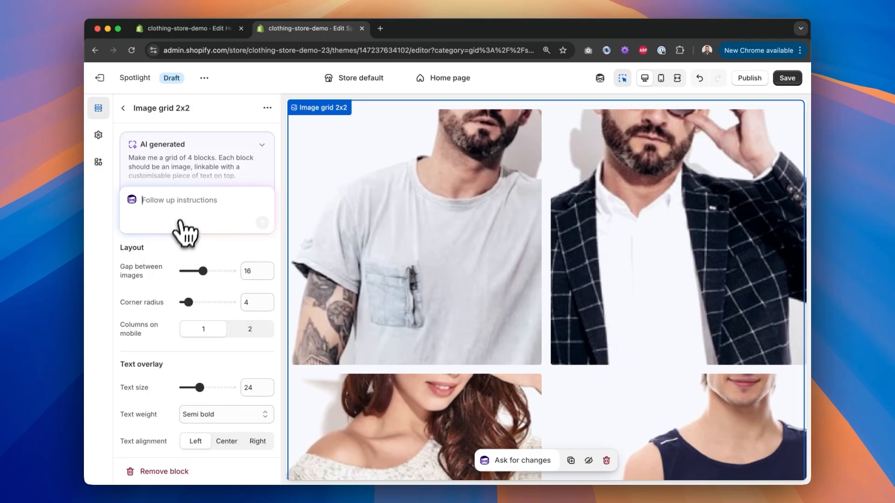
key("ctrl+Right")
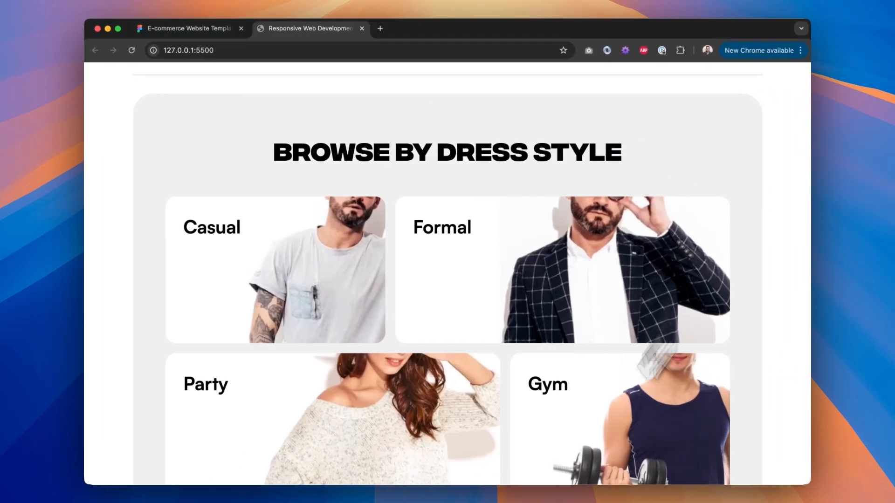
key("ctrl+Left")
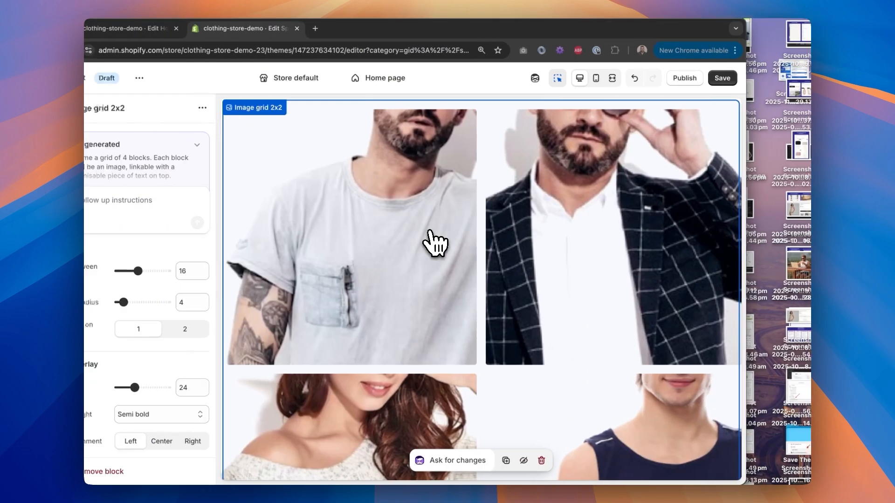
scroll(462, 252, "up", 2)
scroll(471, 254, "up", 2)
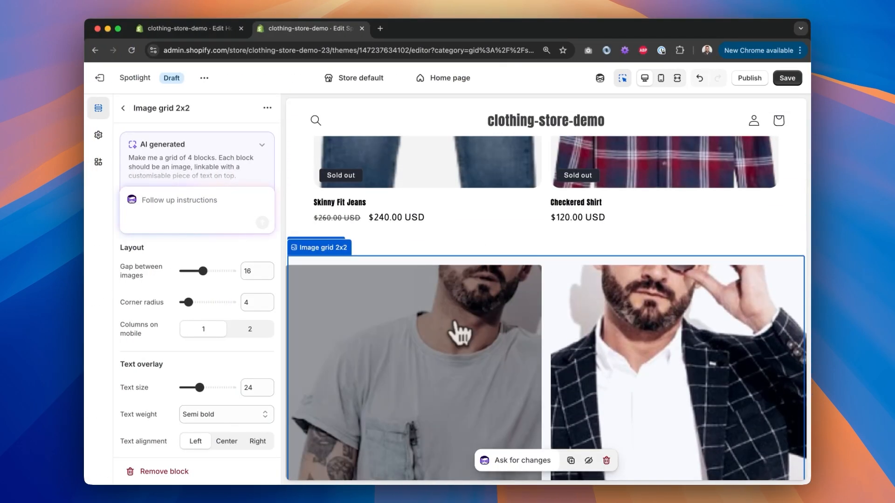
Step: Save the home page changes
left_click(787, 81)
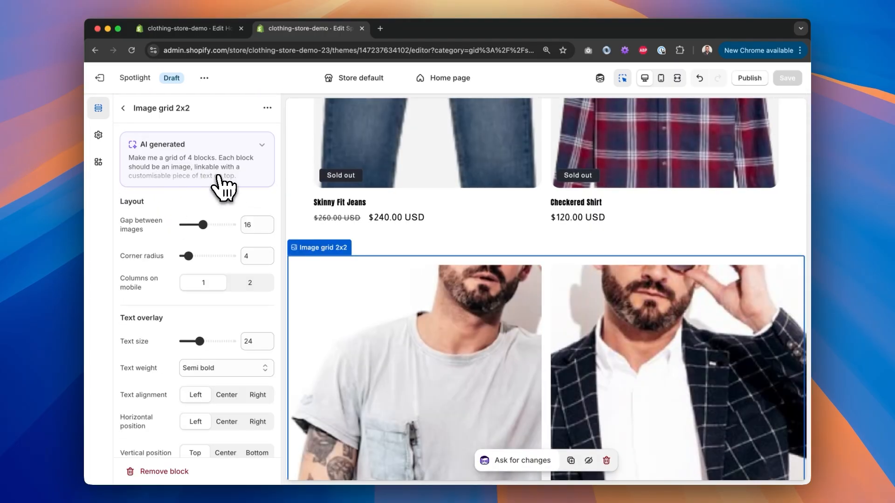
Step: Open the image grid block's code and read through its prompt and style rules
left_click(268, 108)
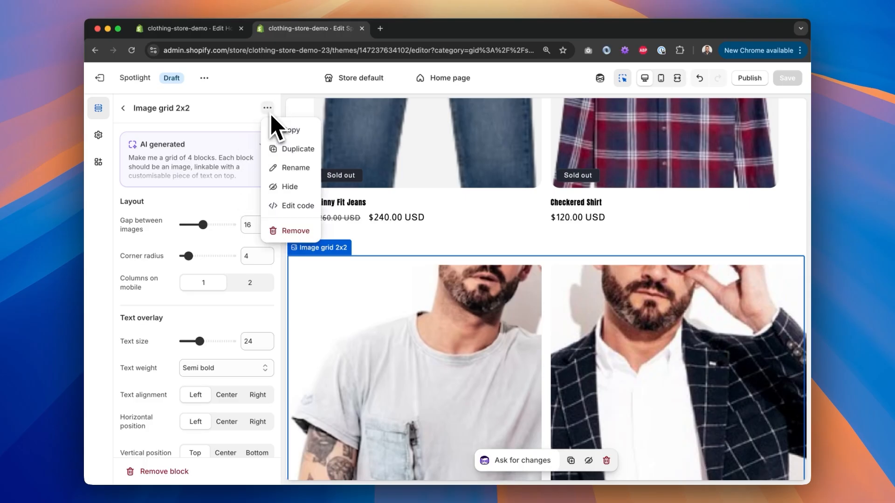
left_click(291, 187)
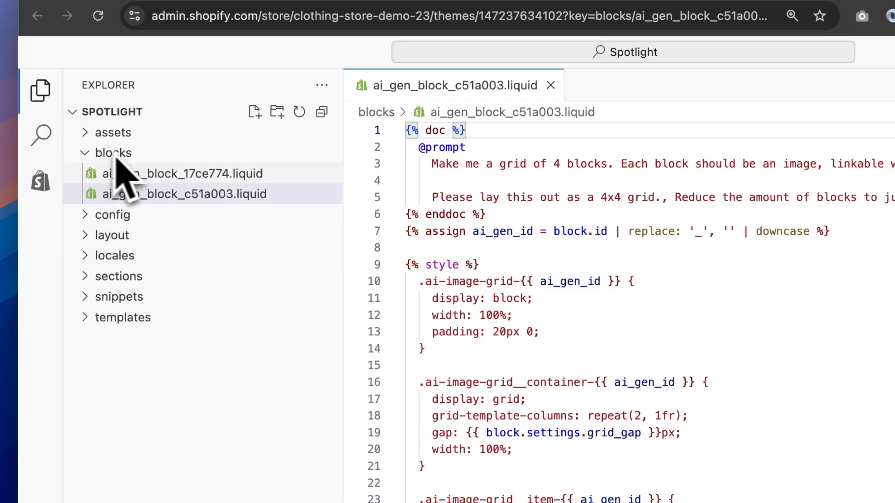
left_click(592, 263)
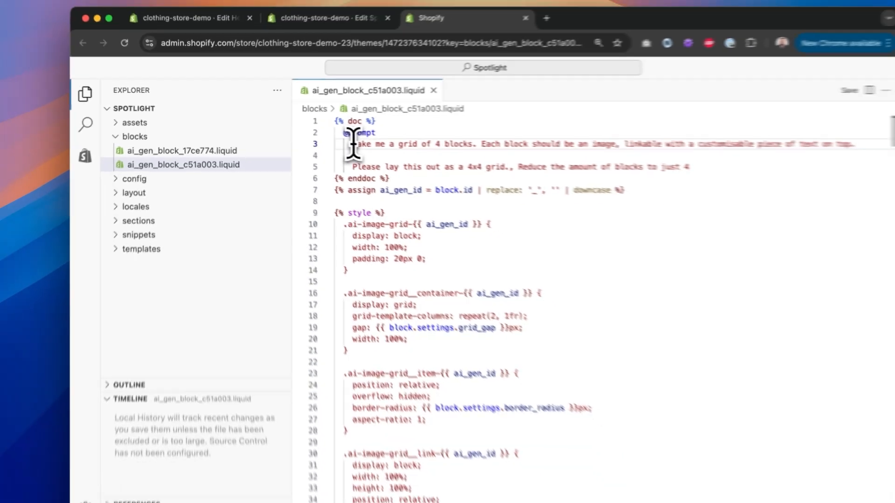
left_click_drag(433, 162, 645, 157)
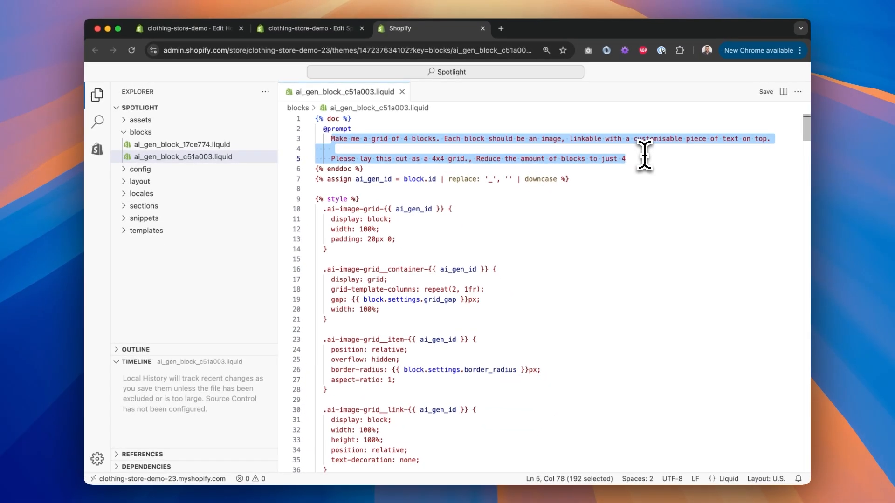
left_click(645, 160)
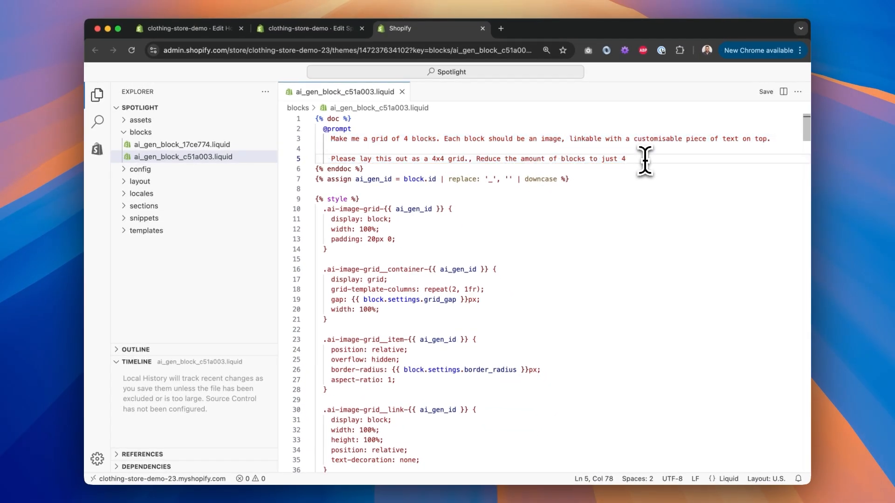
scroll(395, 266, "down", 20)
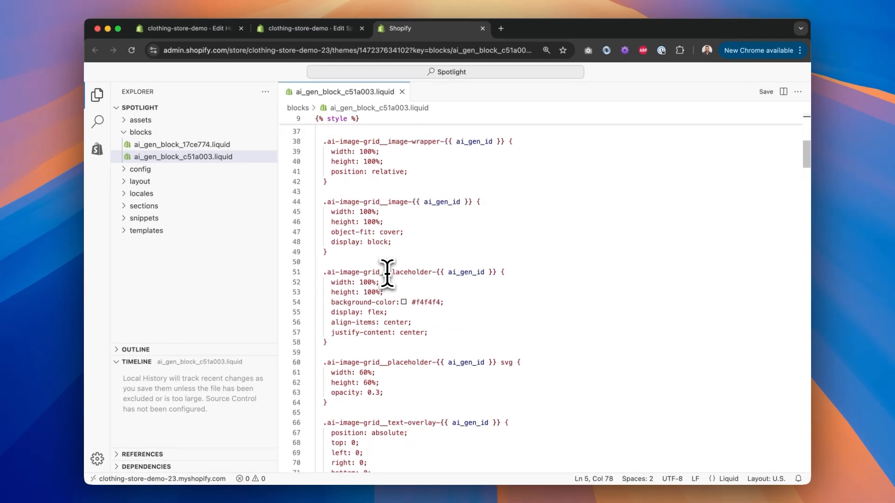
scroll(386, 272, "up", 20)
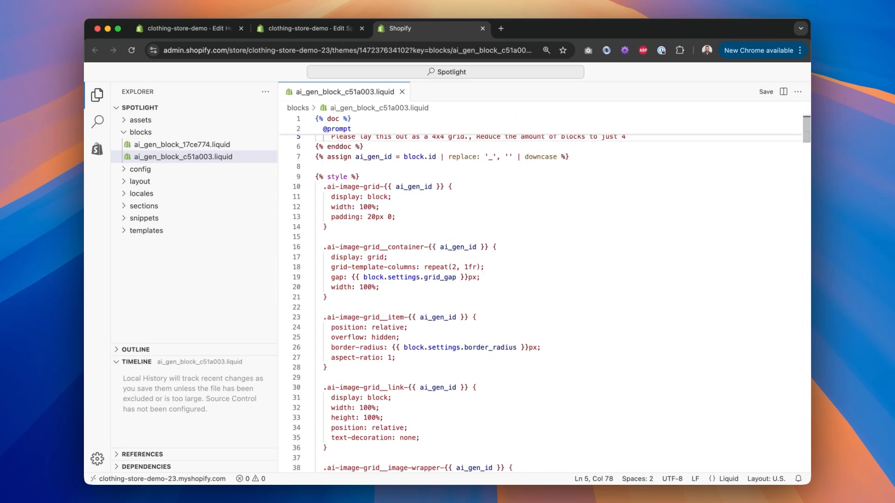
Step: Read through the image grid block's markup, script and schema settings, then close the code file
scroll(541, 293, "down", 20)
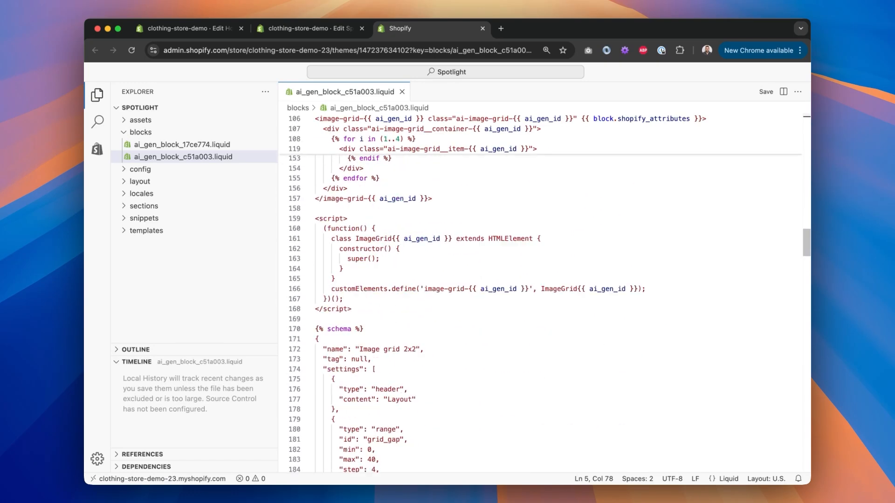
scroll(540, 294, "down", 15)
scroll(541, 294, "up", 20)
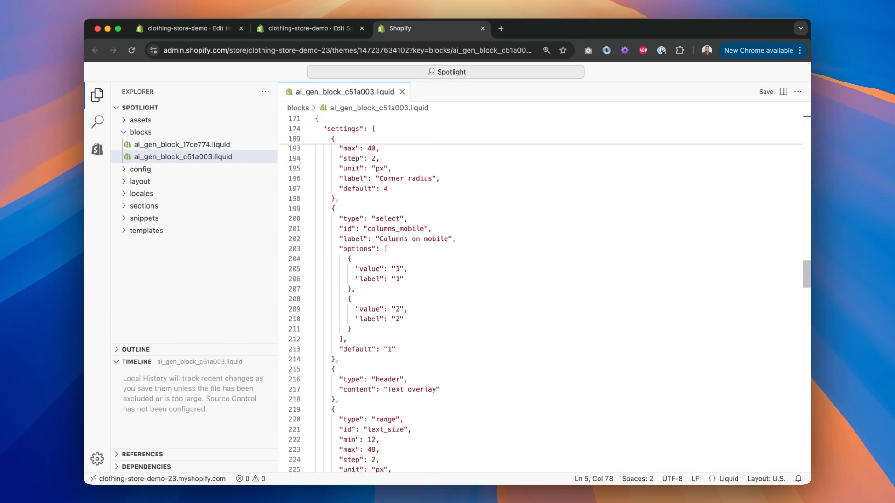
scroll(387, 275, "down", 3)
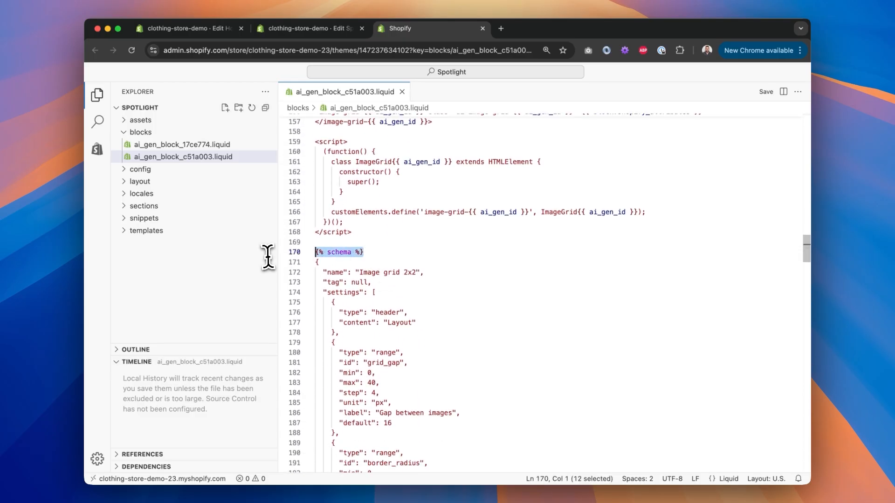
left_click(426, 252)
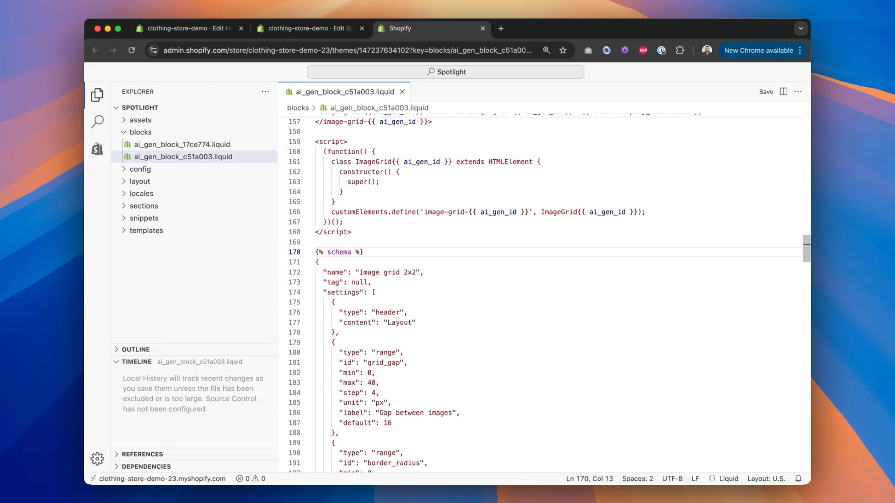
scroll(427, 254, "up", 3)
scroll(406, 268, "down", 20)
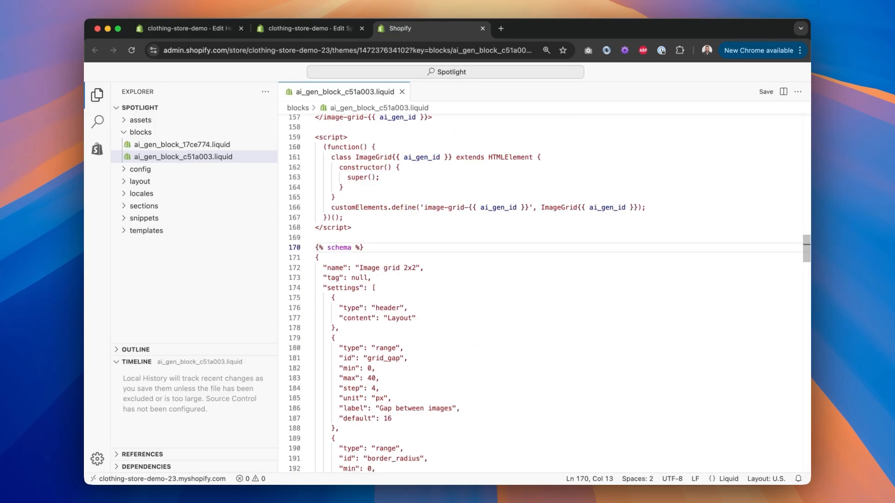
scroll(541, 294, "up", 20)
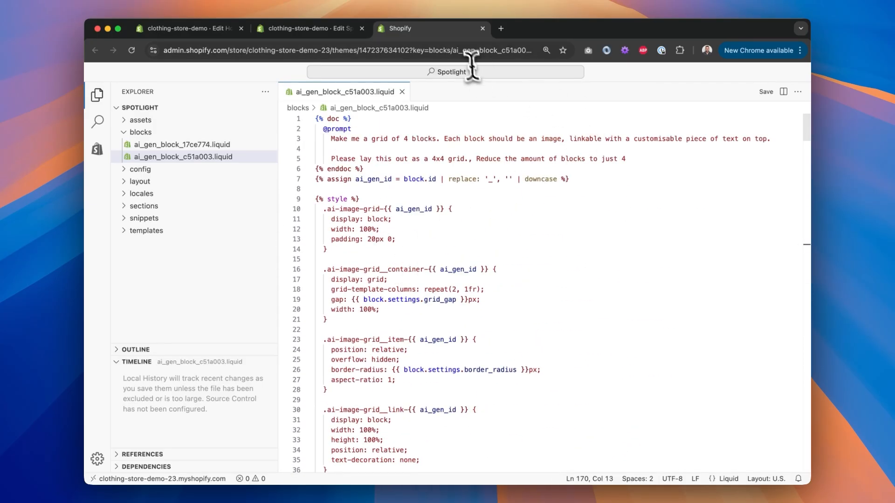
left_click(483, 29)
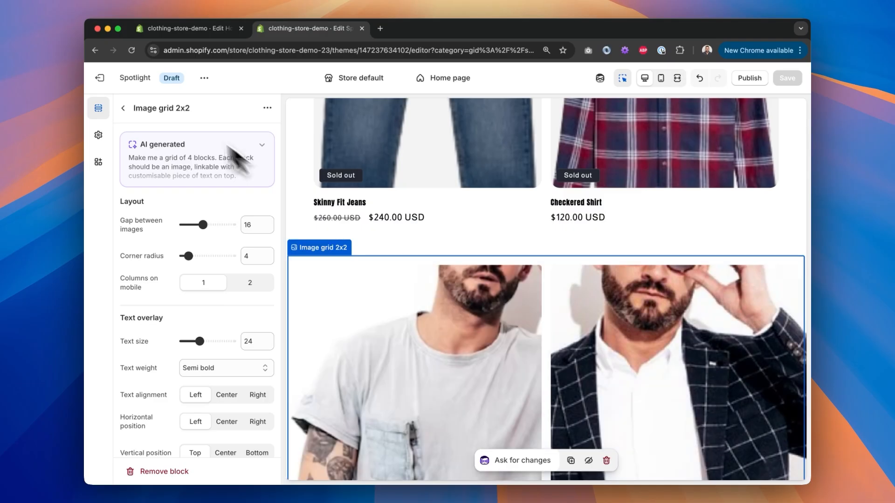
Step: Preview the edited home page in fullscreen and mobile views, scrolling through the logo list and image grid
left_click(126, 108)
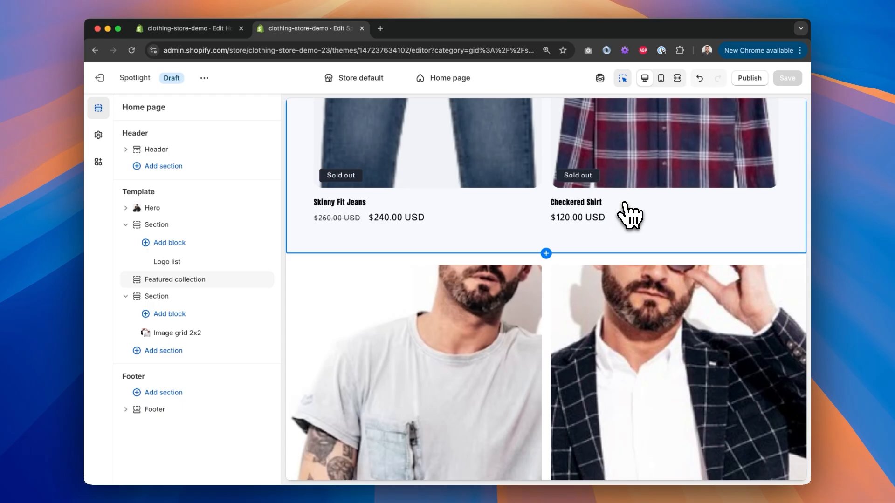
scroll(629, 214, "up", 12)
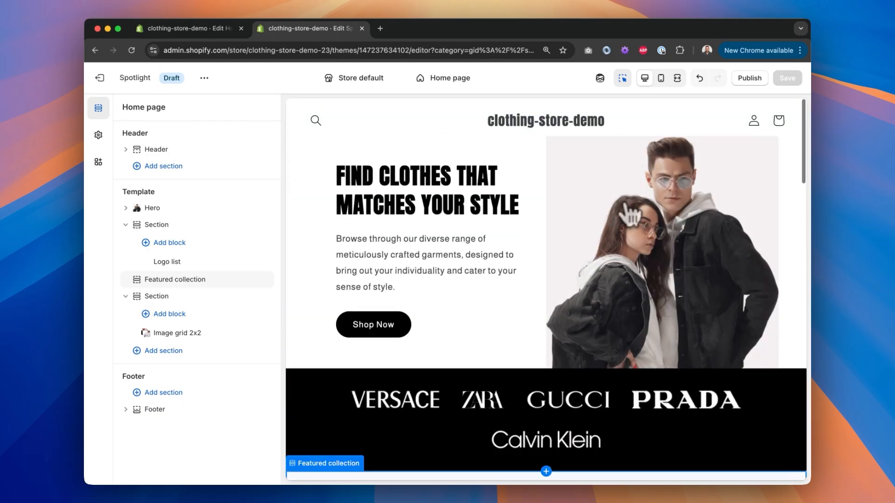
left_click(678, 79)
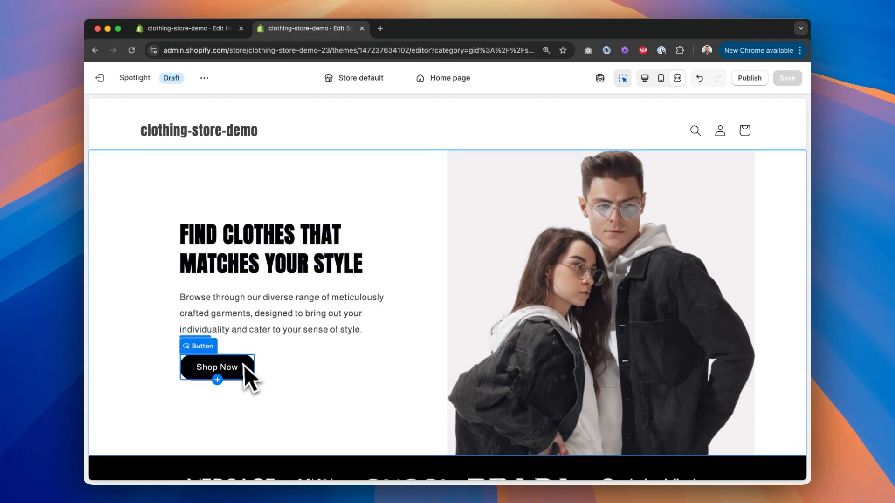
scroll(435, 336, "down", 5)
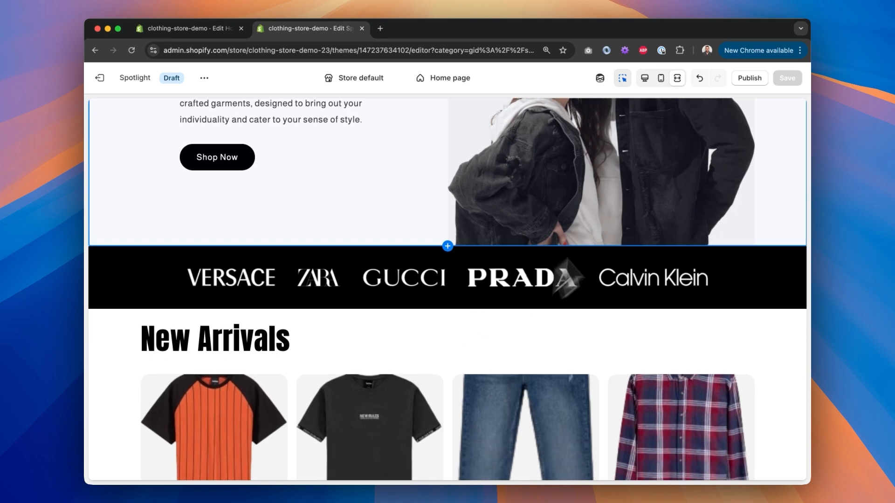
left_click(662, 80)
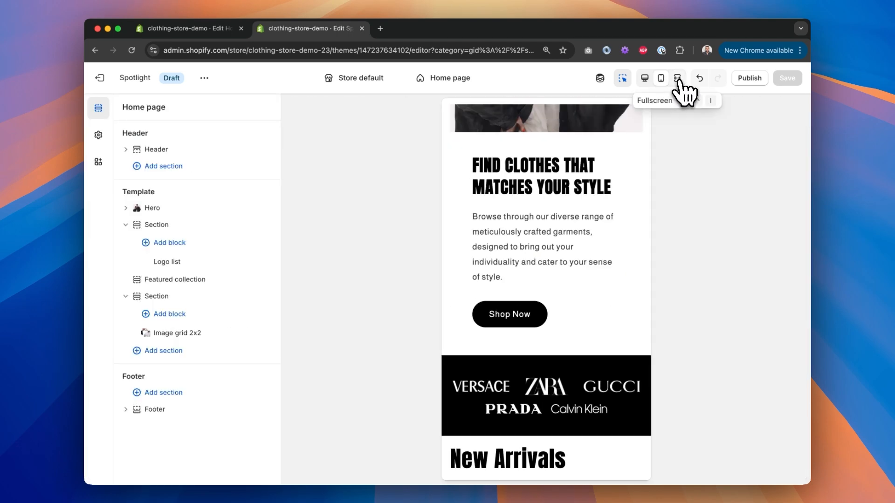
left_click(678, 79)
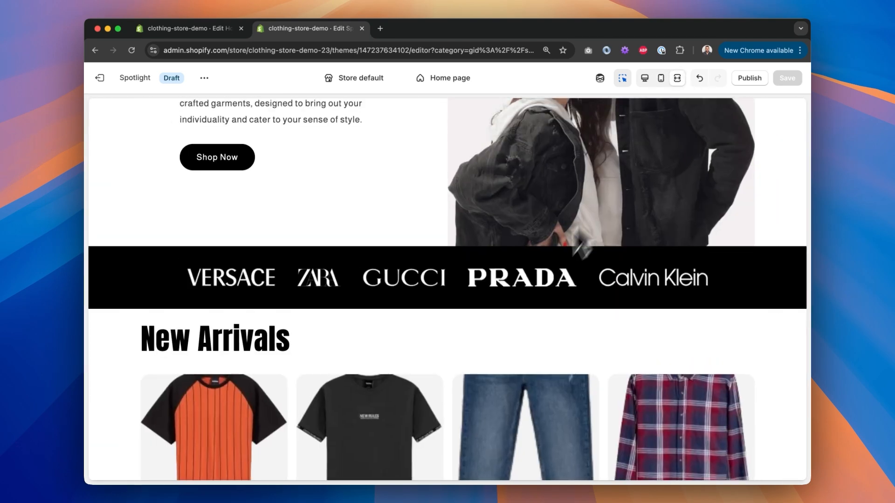
scroll(539, 290, "down", 5)
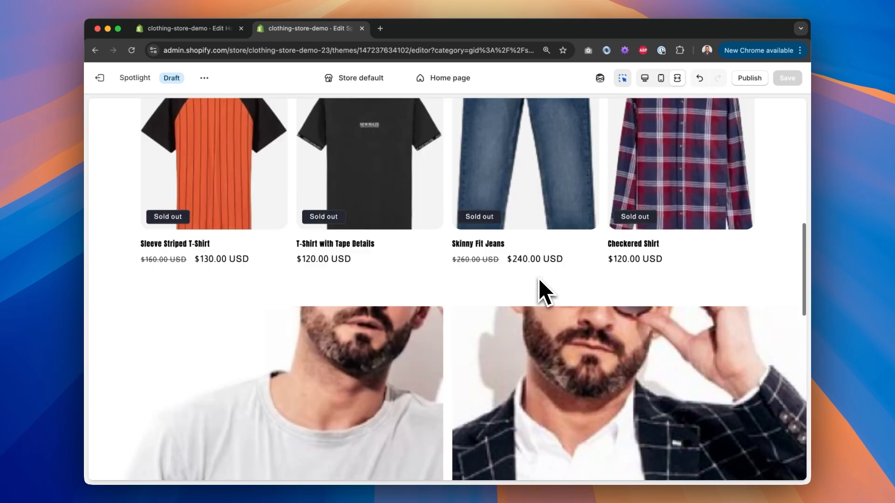
scroll(540, 289, "up", 4)
scroll(410, 289, "down", 10)
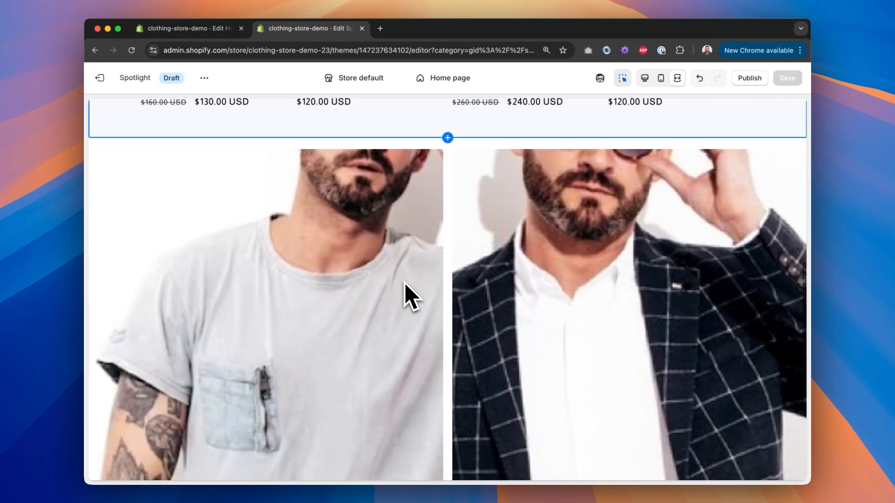
scroll(448, 289, "up", 8)
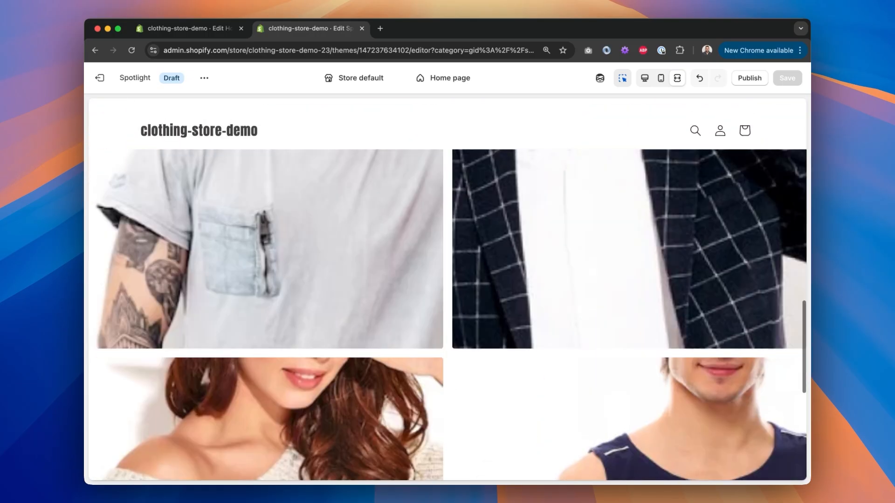
scroll(348, 298, "down", 3)
scroll(348, 299, "up", 3)
scroll(565, 304, "down", 8)
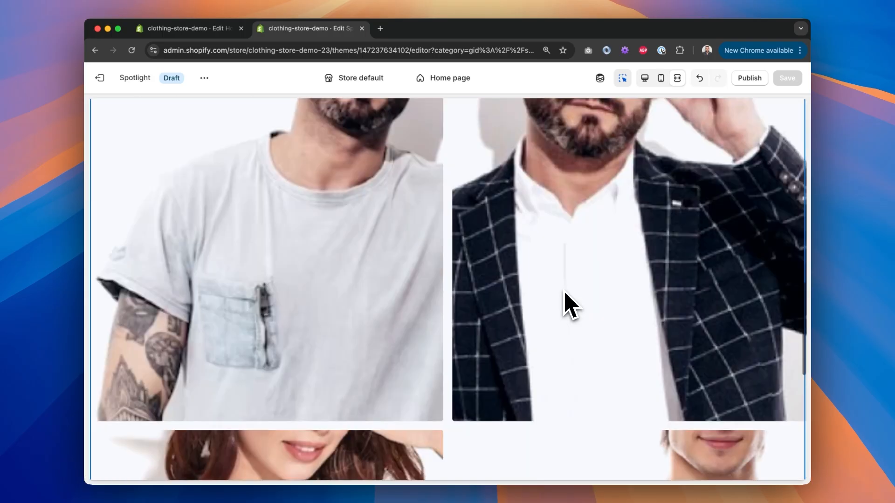
scroll(565, 303, "up", 3)
scroll(568, 303, "up", 5)
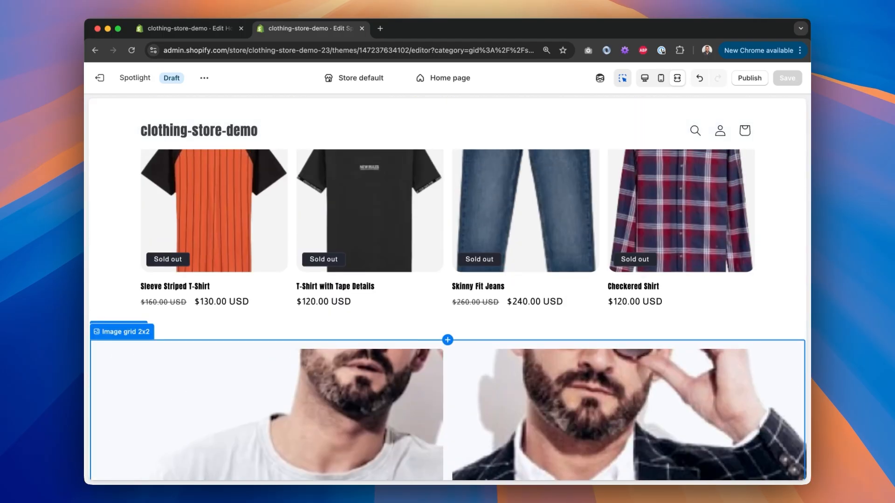
scroll(447, 289, "up", 8)
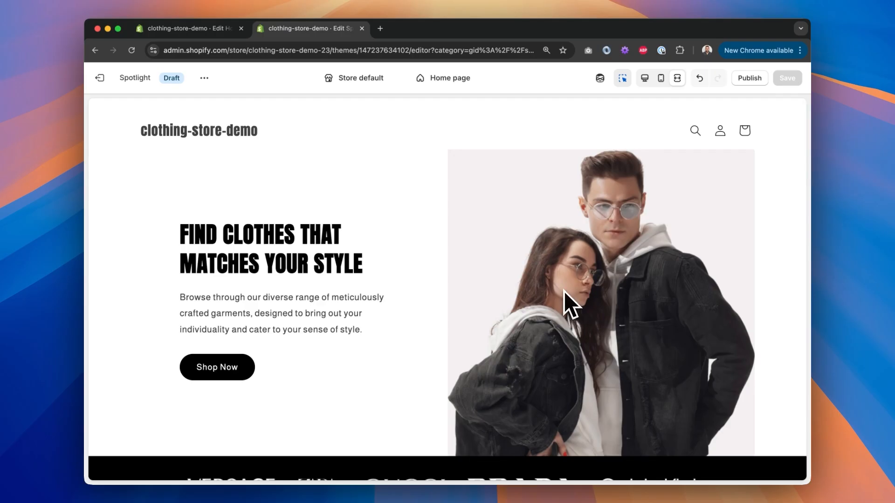
left_click(675, 78)
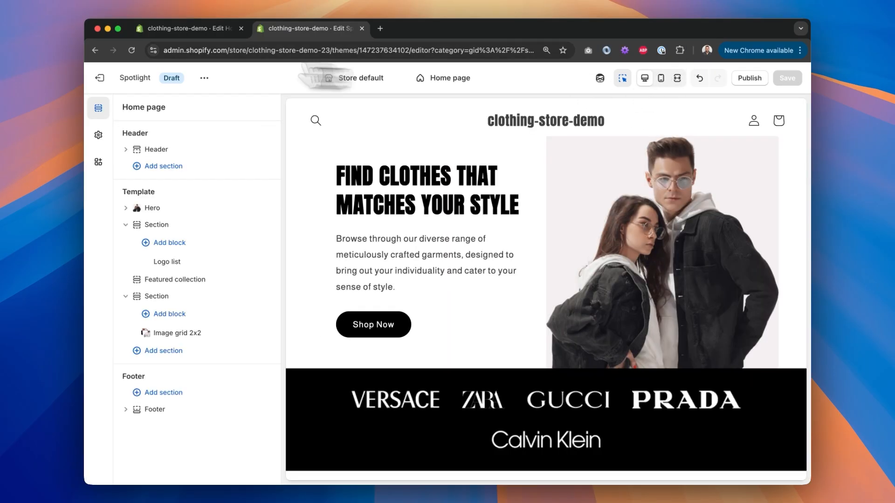
Step: Leave the theme editor and copy the hero description text from the Figma homepage design
left_click(100, 79)
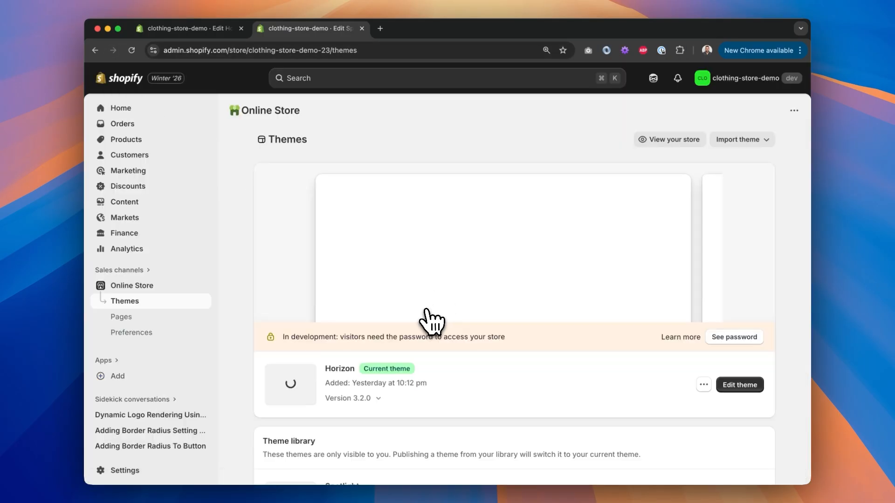
scroll(471, 359, "down", 6)
left_click(426, 321)
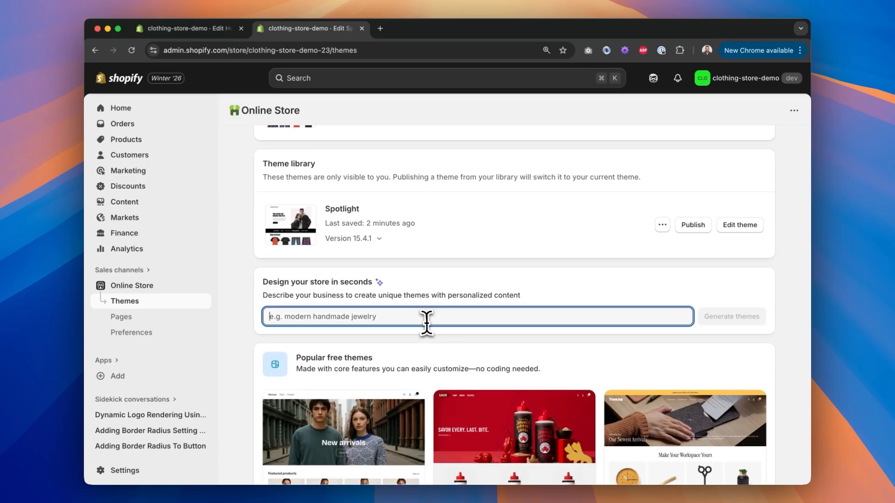
left_click_drag(264, 282, 390, 286)
left_click(359, 319)
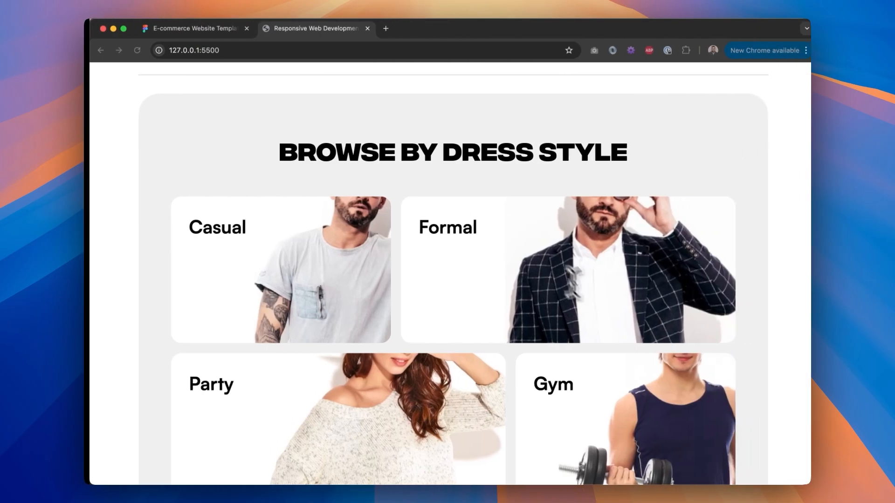
scroll(599, 312, "down", 1)
scroll(599, 313, "up", 10)
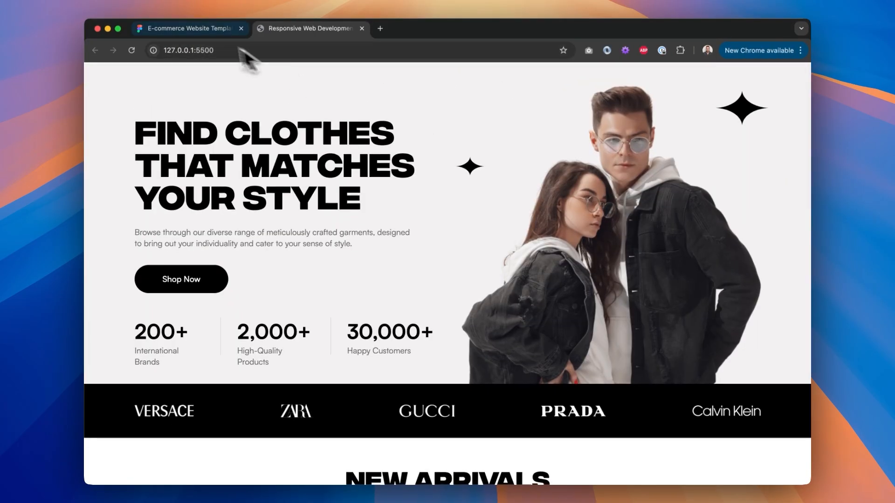
left_click(196, 28)
scroll(354, 209, "up", 5)
scroll(409, 269, "up", 10)
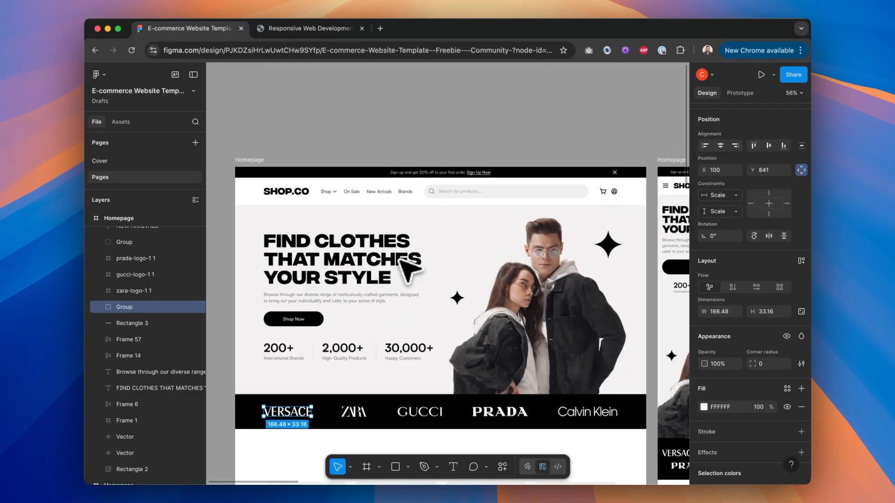
left_click(450, 127)
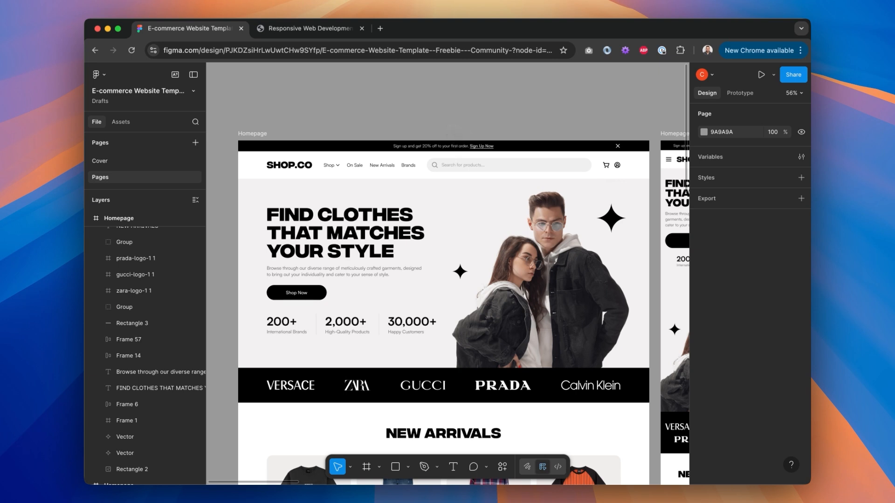
left_click(360, 270)
right_click(372, 279)
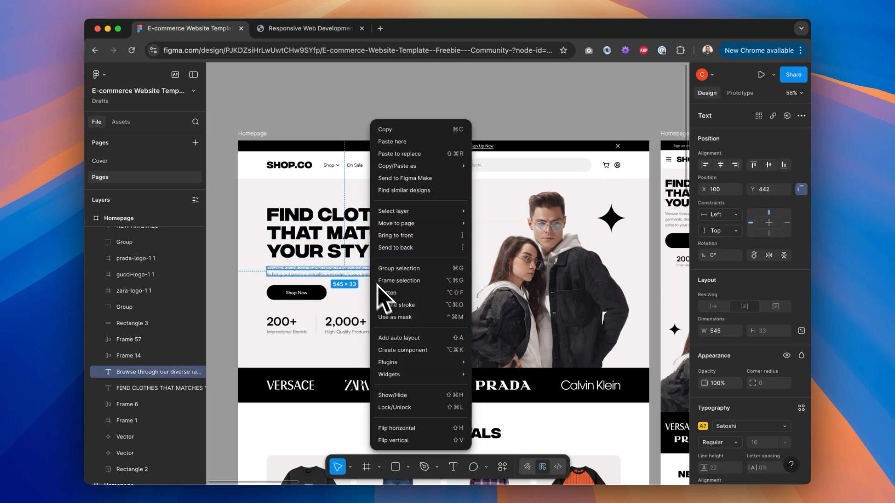
left_click(339, 270)
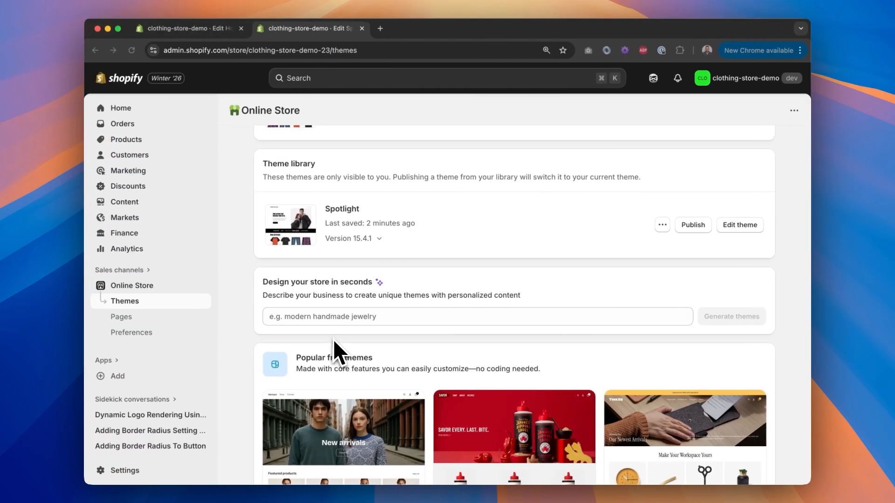
Step: Describe the business as 'We deliver a diverse range of meticulously crafted garments, designed to bring out your individuality…' and generate themes
left_click(332, 321)
type("Browse through our diverse range of meticulously crafted garments, designed to bring out your individuality and cater to your sense of style")
left_click(331, 319)
key("super+BackSpace")
type("O")
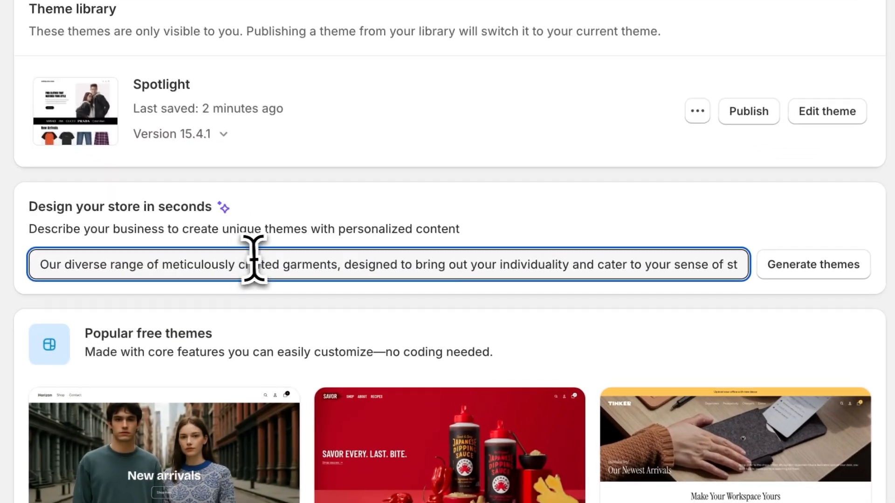
key("super+Right")
type(".")
left_click_drag(43, 265, 33, 265)
type("We deliver a")
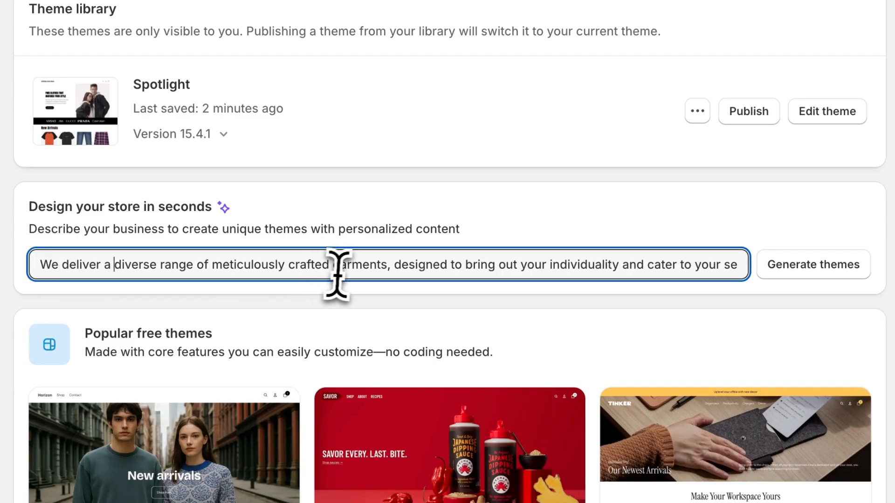
scroll(343, 270, "right", 2)
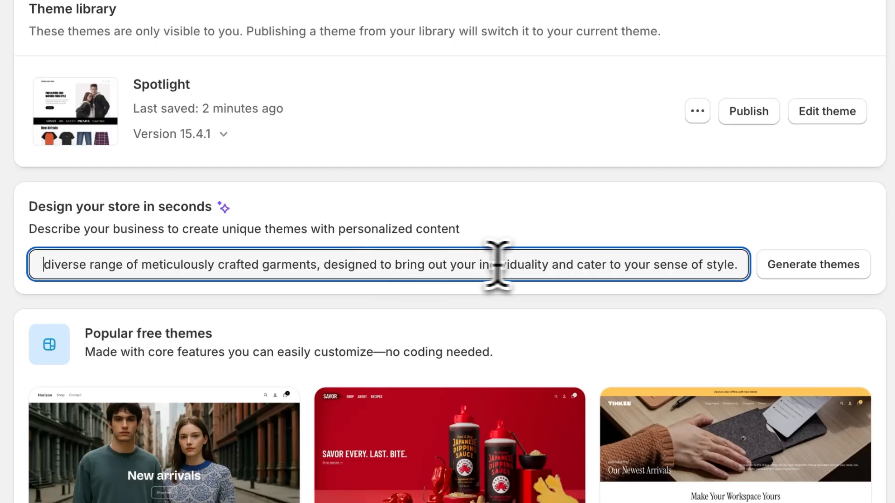
left_click(817, 268)
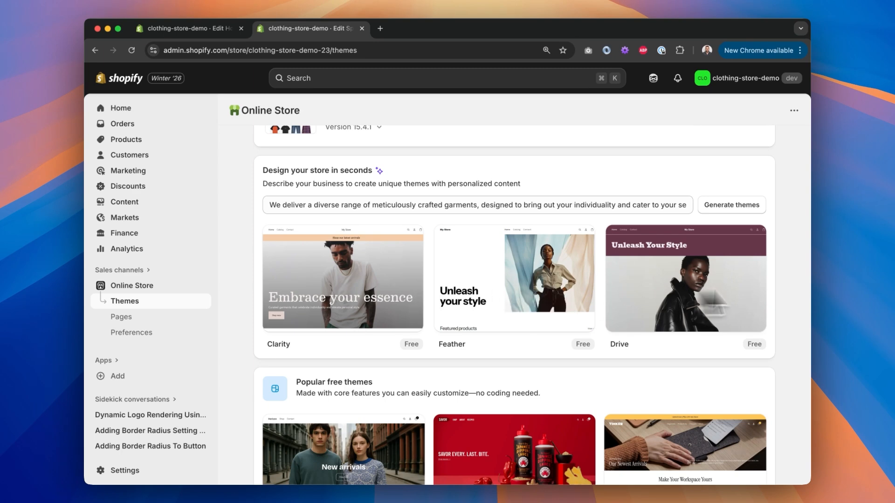
Step: Browse the AI-generated theme options and the store's themes list
scroll(789, 317, "down", 6)
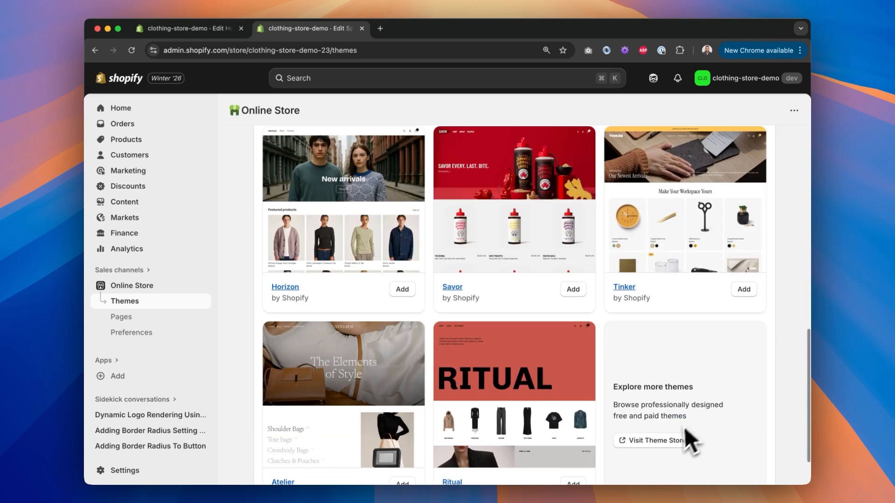
scroll(715, 379, "up", 3)
scroll(716, 377, "up", 5)
scroll(717, 375, "down", 1)
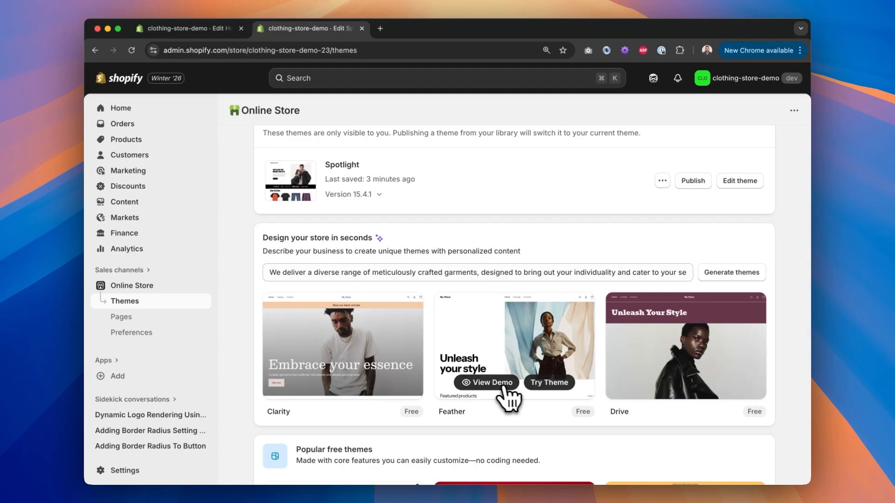
scroll(565, 397, "down", 1)
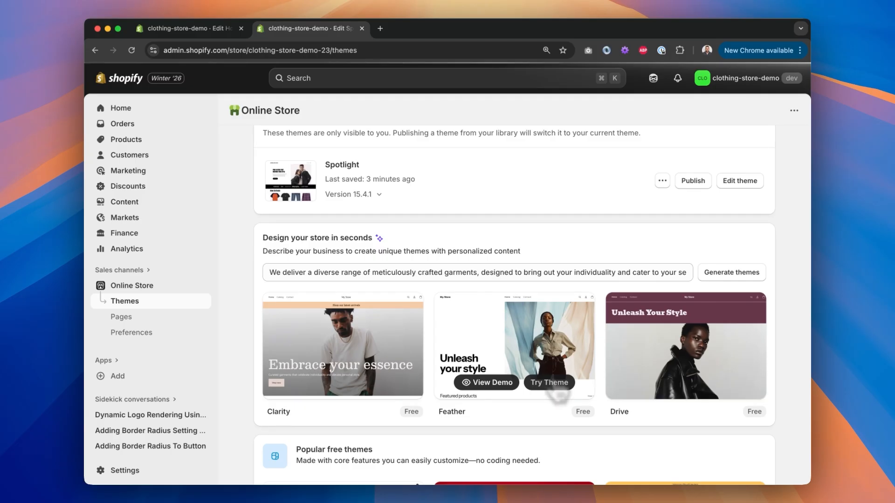
scroll(557, 392, "down", 5)
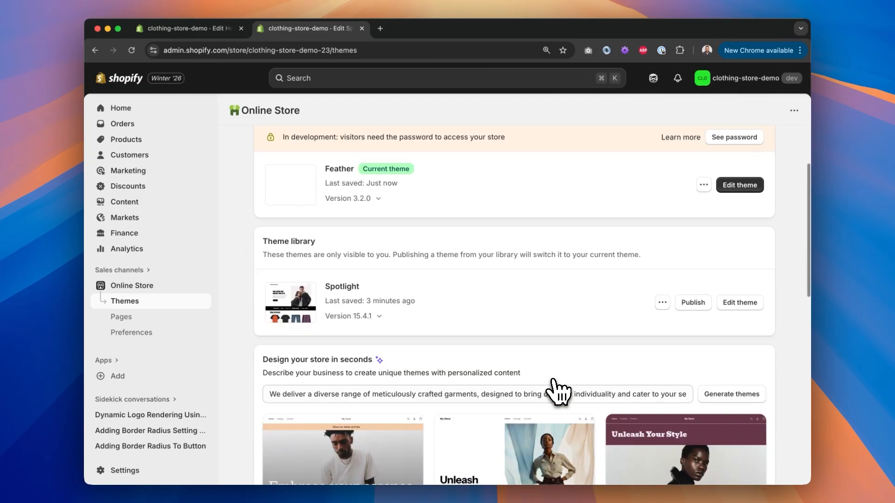
scroll(557, 392, "up", 3)
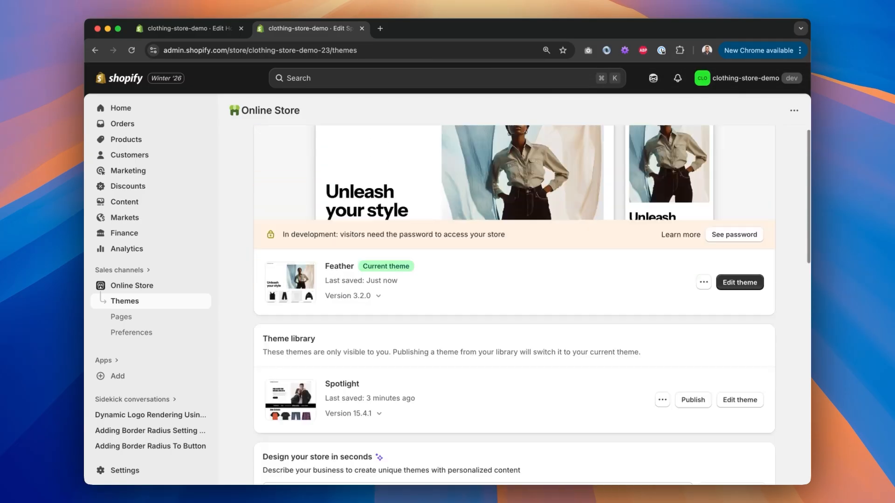
Step: Open the Feather theme in the editor, inspect the Editorial sections, and return to the themes list
scroll(557, 392, "up", 2)
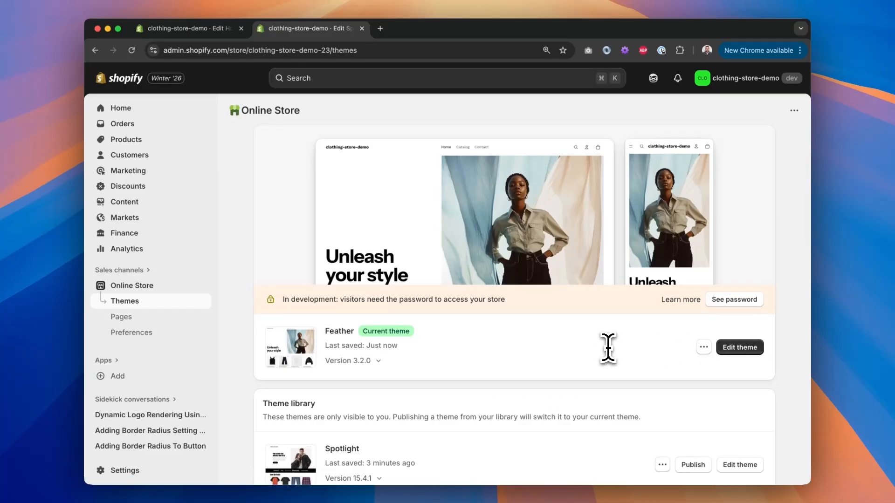
left_click(740, 347)
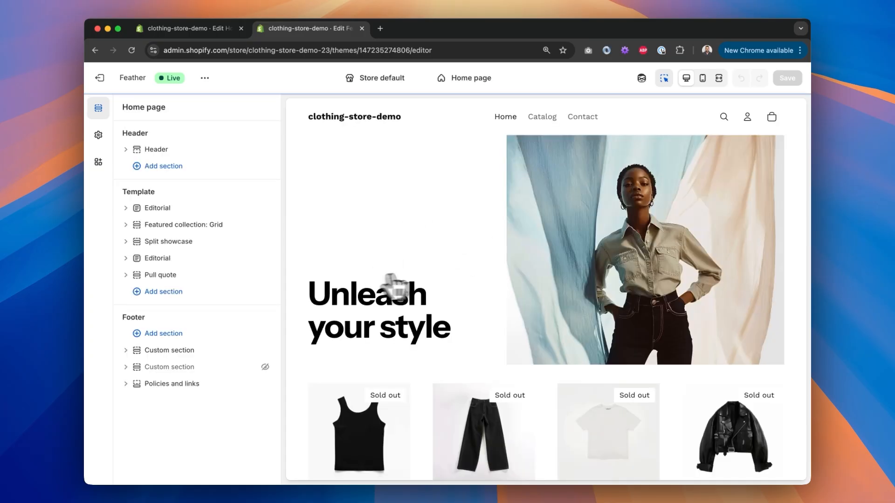
left_click(184, 210)
left_click(98, 109)
left_click(126, 208)
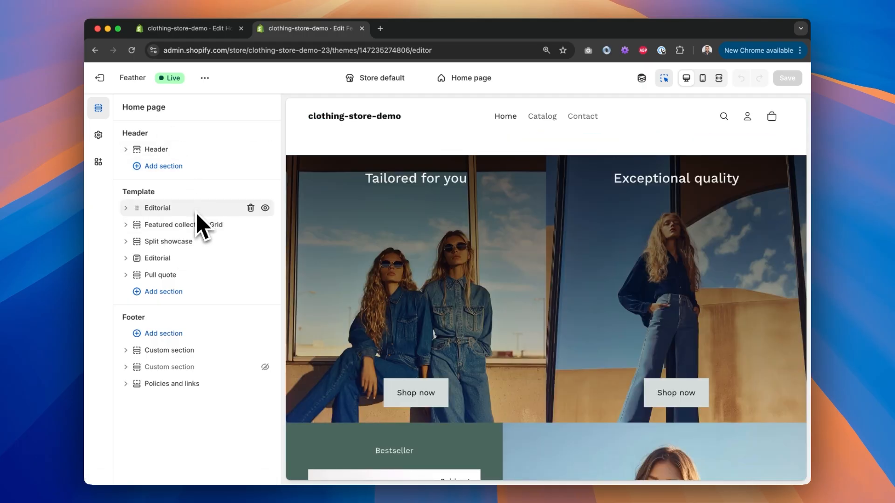
left_click(104, 80)
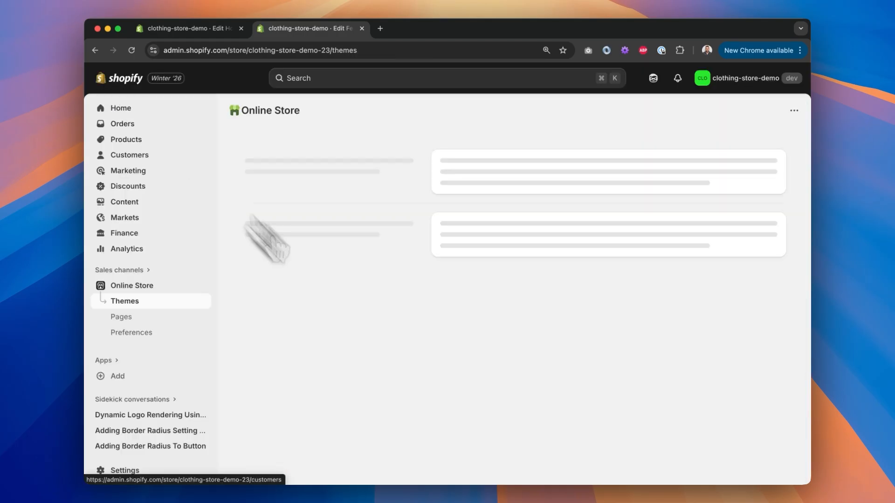
Step: Clear the business description from the Design your store in seconds field
scroll(427, 418, "down", 10)
left_click(360, 282)
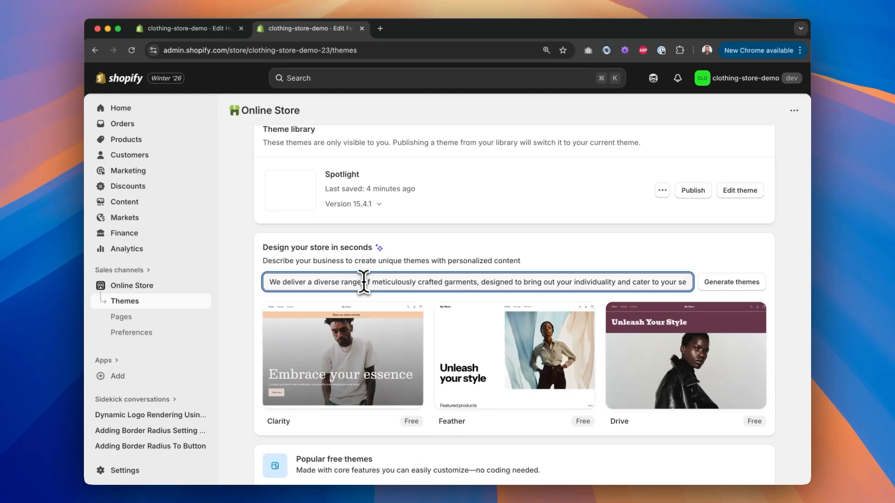
key("super+a")
key("BackSpace")
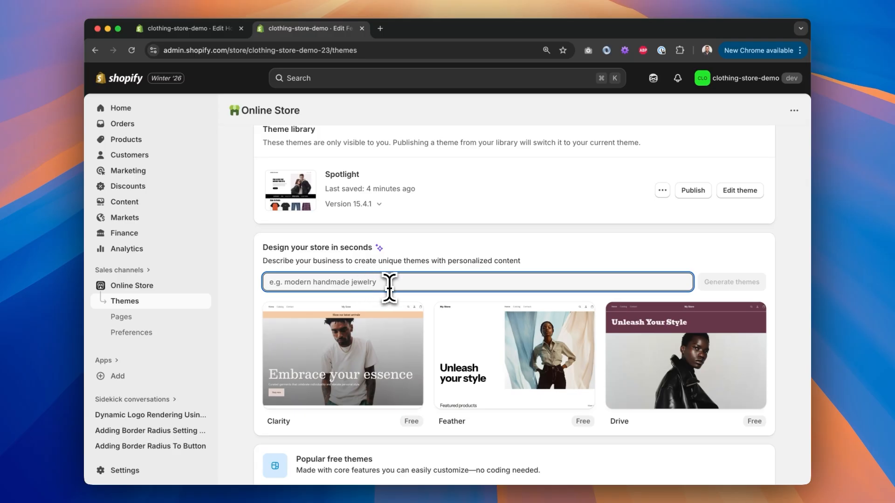
Step: Reopen the Feather theme editor and inspect the hero's Content and Media blocks and the section picker
scroll(389, 282, "up", 7)
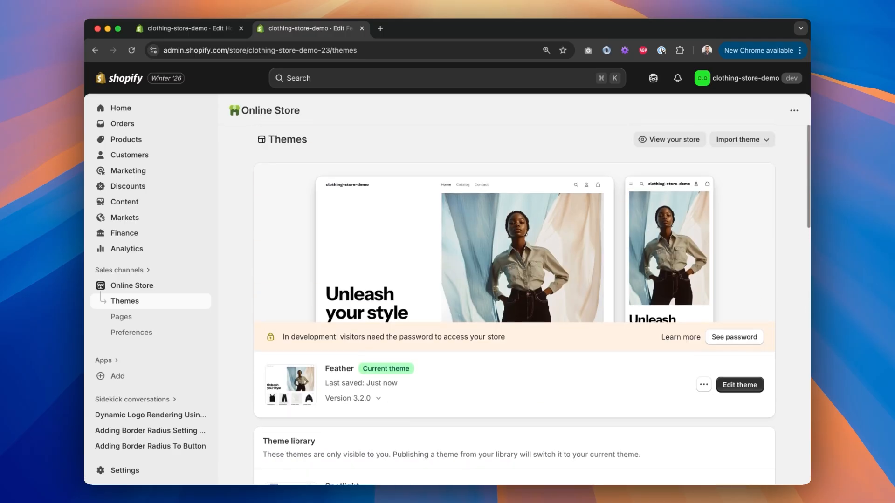
left_click(741, 386)
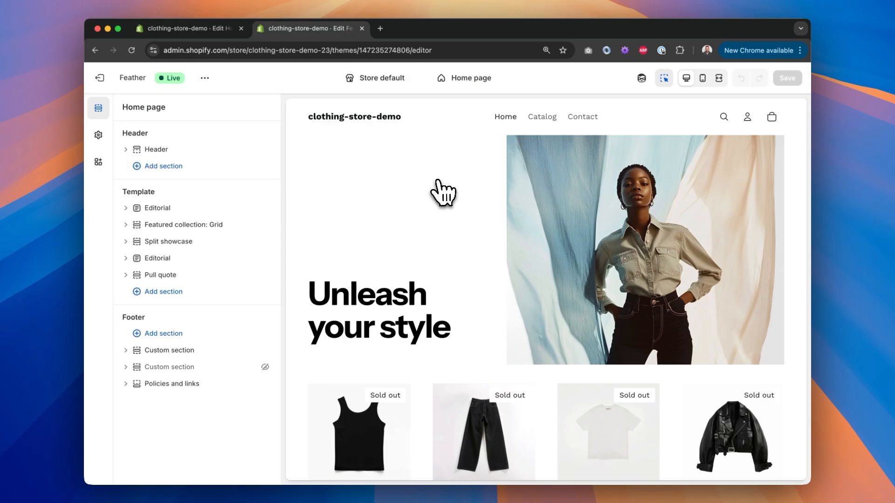
left_click(396, 242)
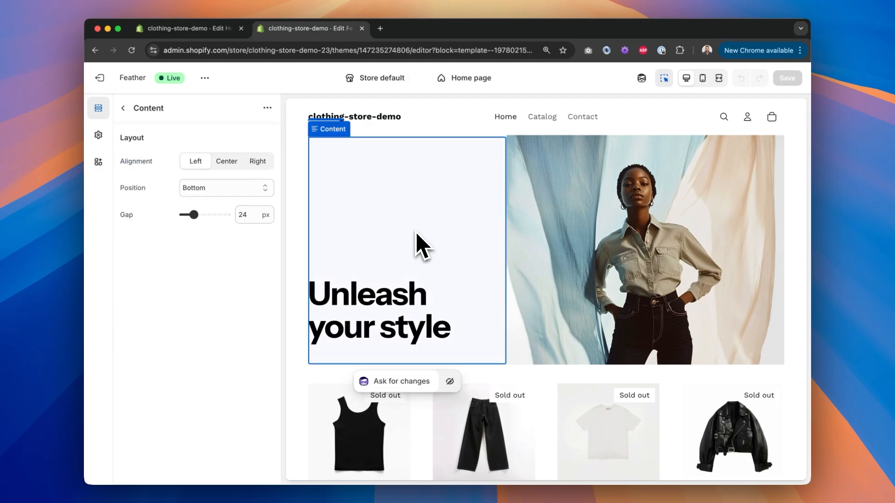
left_click(629, 254)
left_click(123, 107)
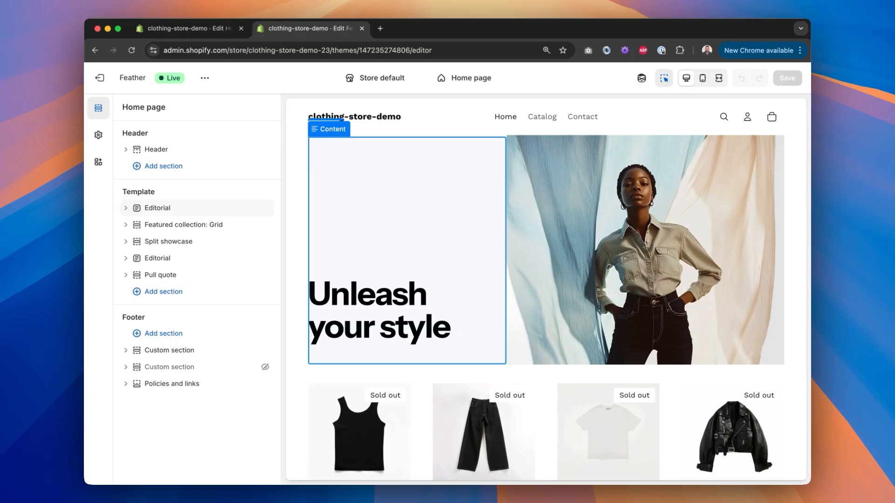
left_click(172, 293)
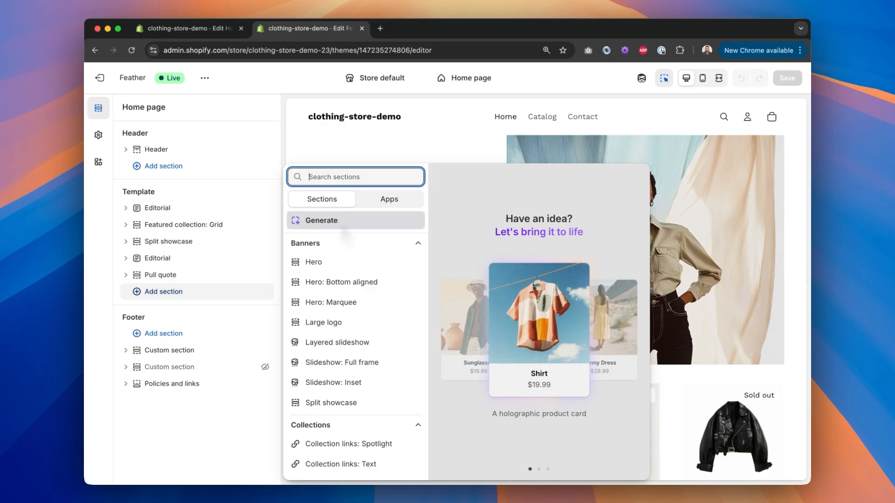
left_click(633, 225)
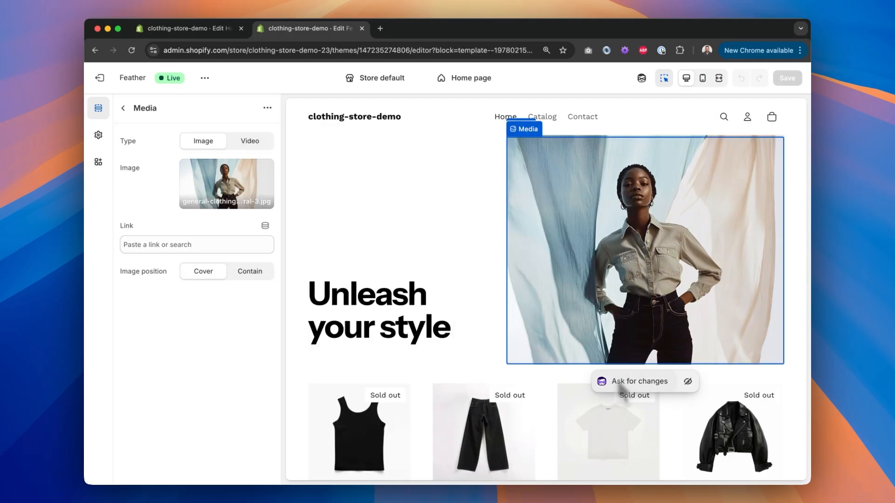
left_click(123, 108)
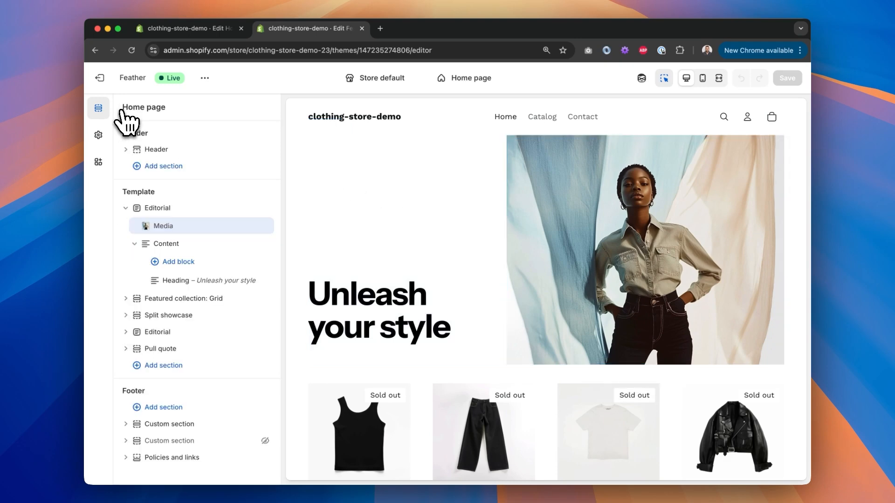
Step: Scroll through the home page preview and inspect the second Editorial section's Media block settings
scroll(467, 243, "down", 10)
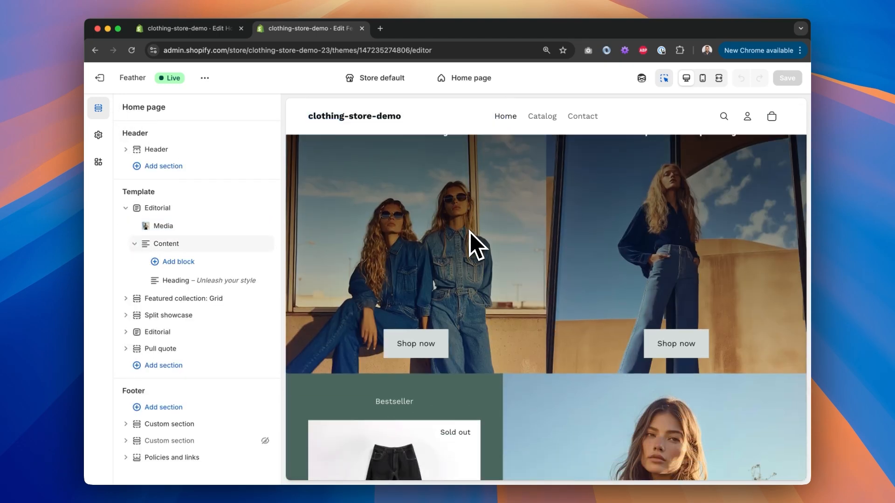
scroll(466, 233, "down", 6)
left_click(622, 262)
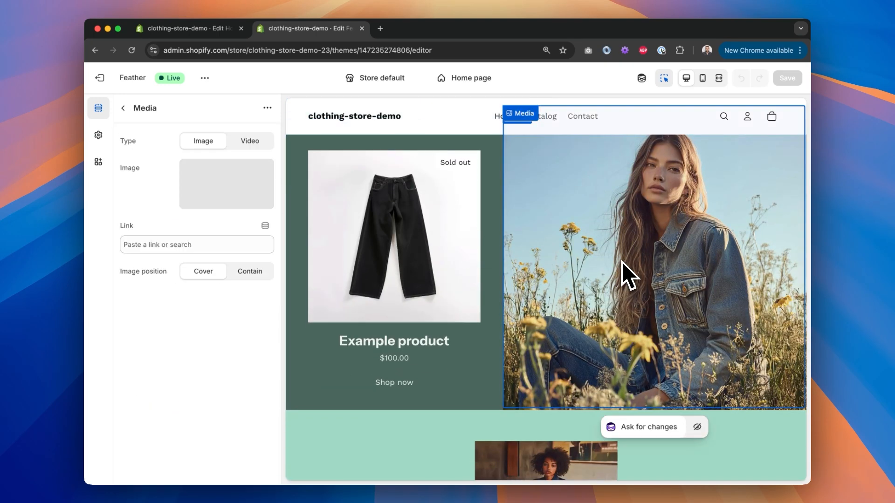
scroll(622, 261, "up", 1)
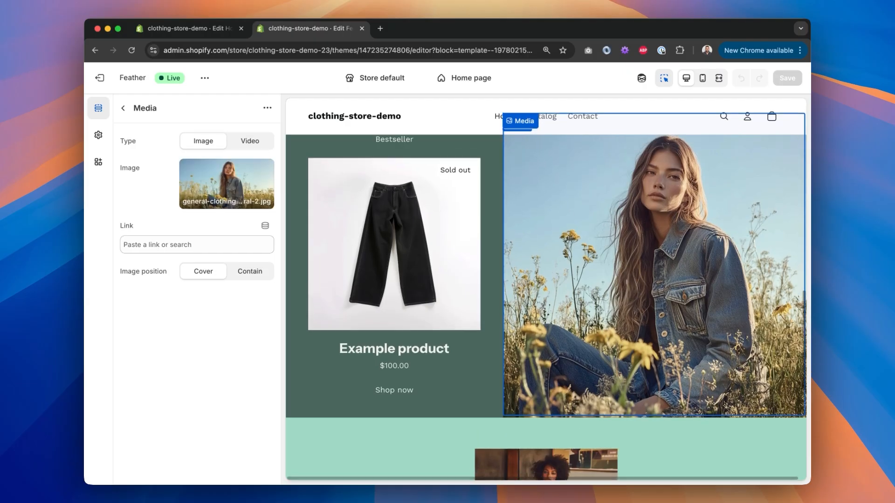
scroll(546, 296, "up", 2)
scroll(546, 295, "down", 1)
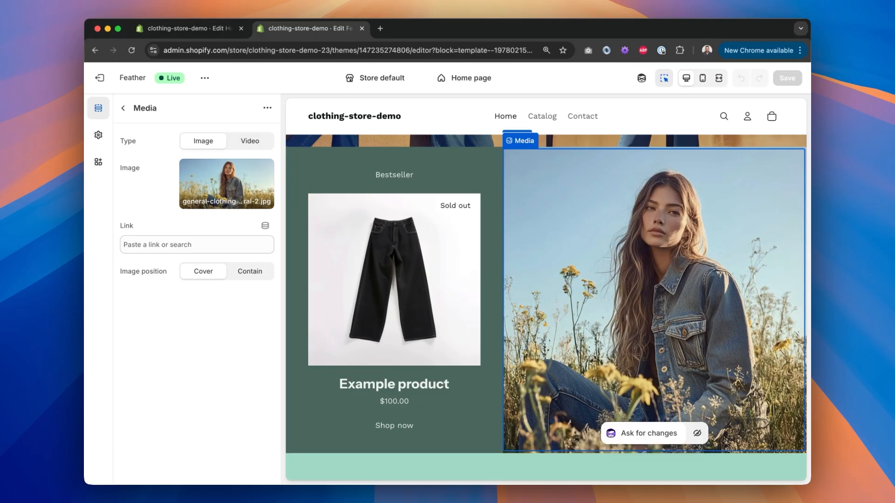
scroll(546, 295, "down", 8)
scroll(546, 296, "up", 7)
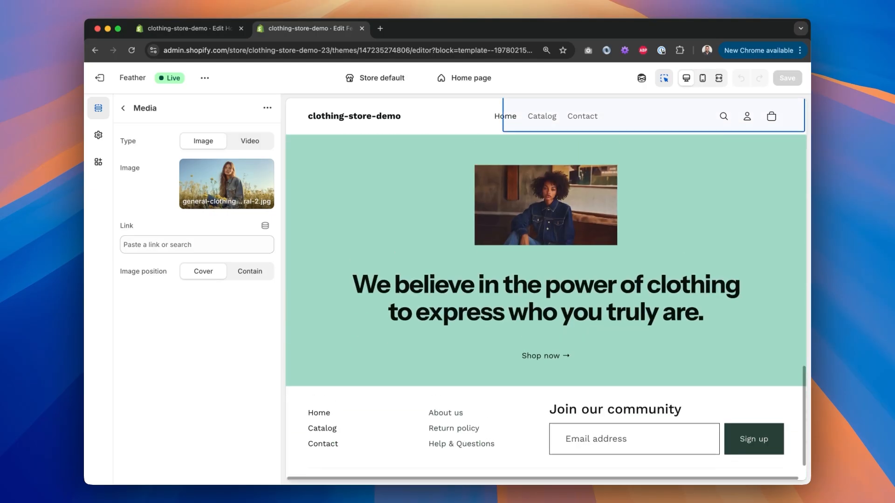
scroll(546, 295, "up", 10)
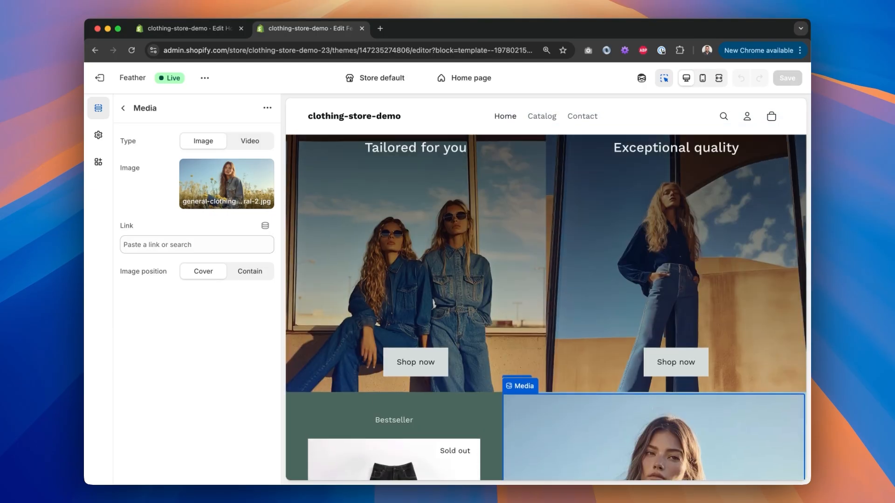
scroll(546, 296, "down", 4)
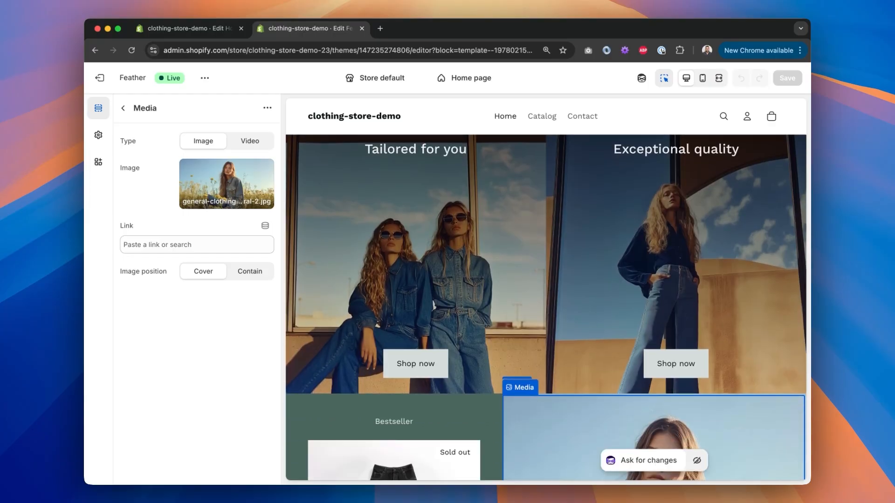
scroll(590, 261, "up", 12)
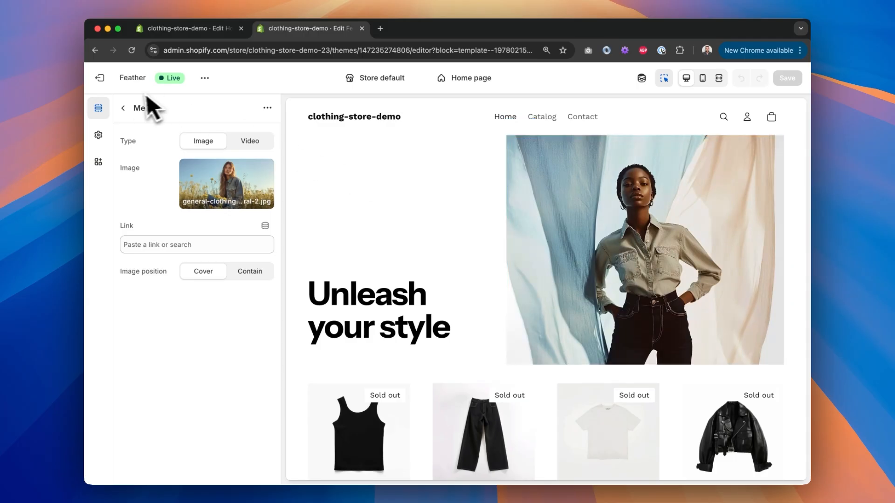
Step: Open the code editor for the top Editorial section of the home page template
left_click(123, 108)
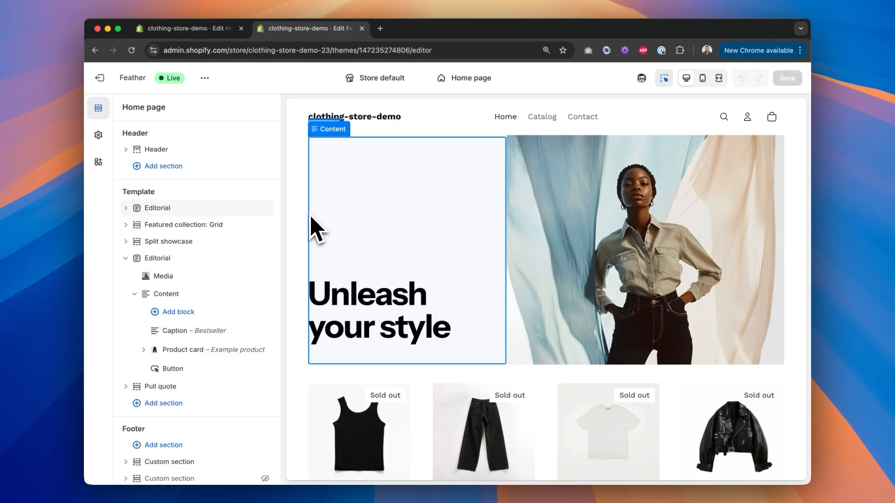
right_click(167, 209)
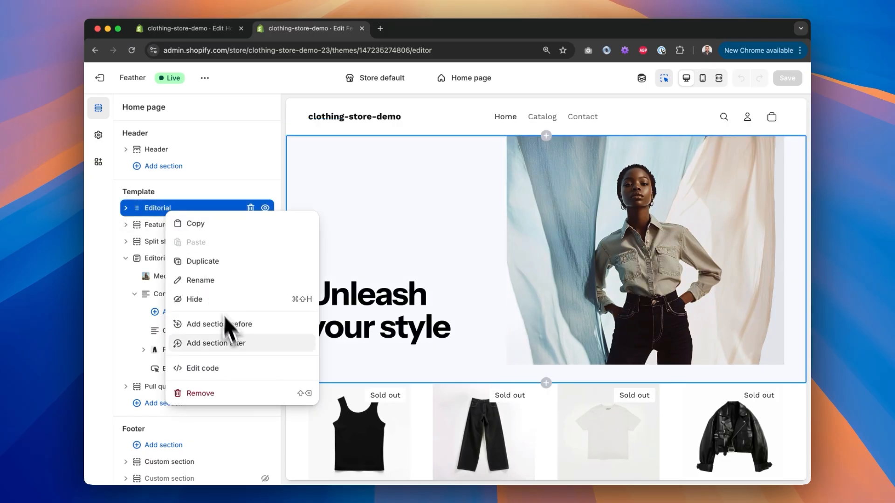
left_click(236, 367)
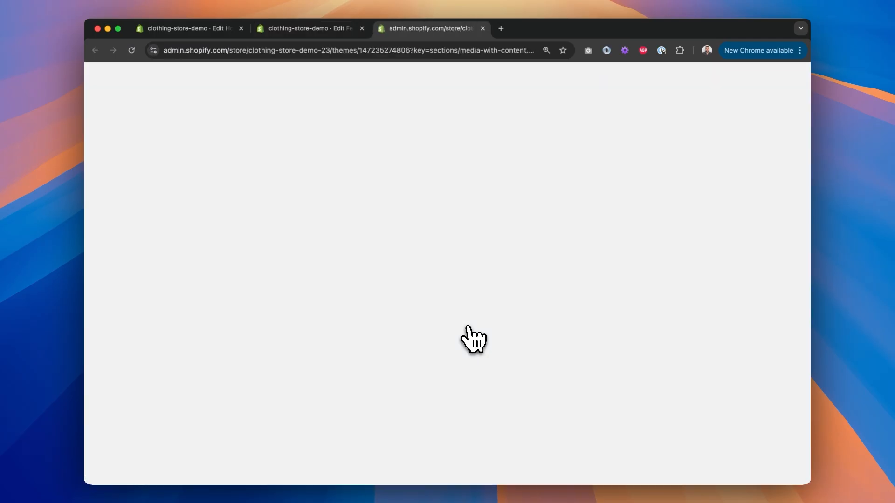